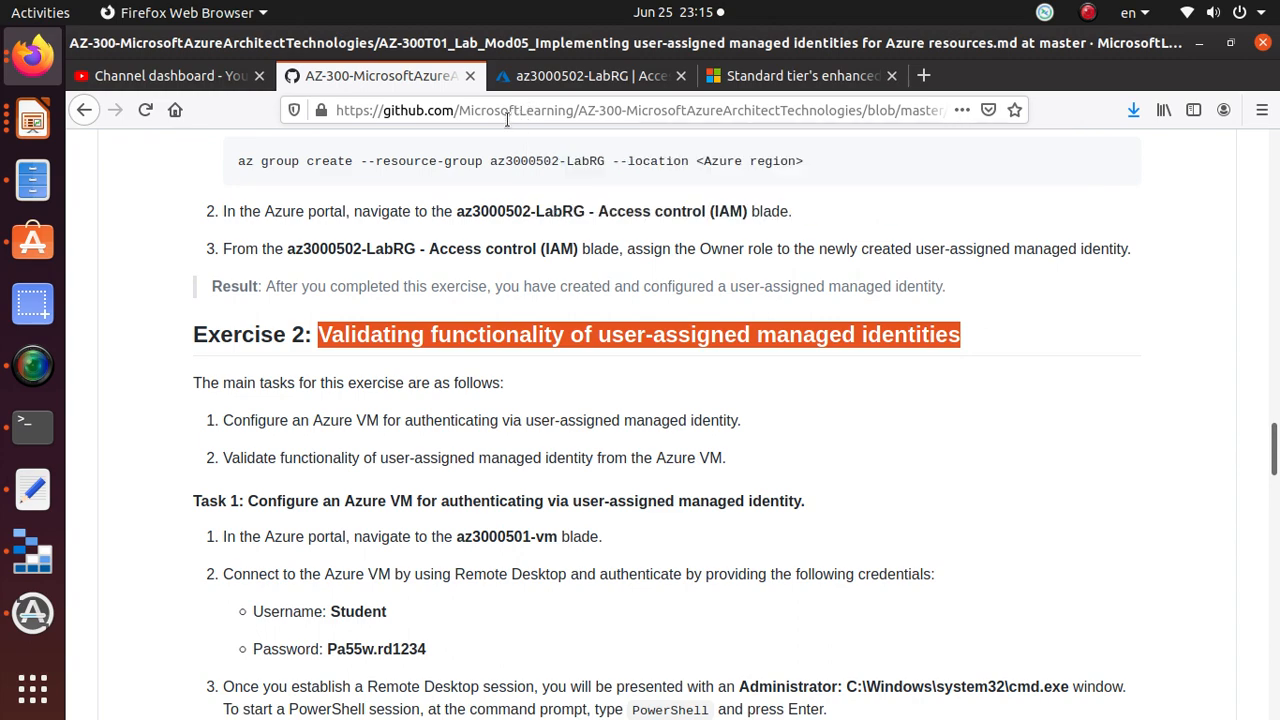
Review the managed identities lab page, covering Exercise 1's task list and Exercise 2's tasks for validating user-assigned managed identities.
{"action": "left_click_drag", "start_coordinate": [1274, 460], "coordinate": [1248, 232]}
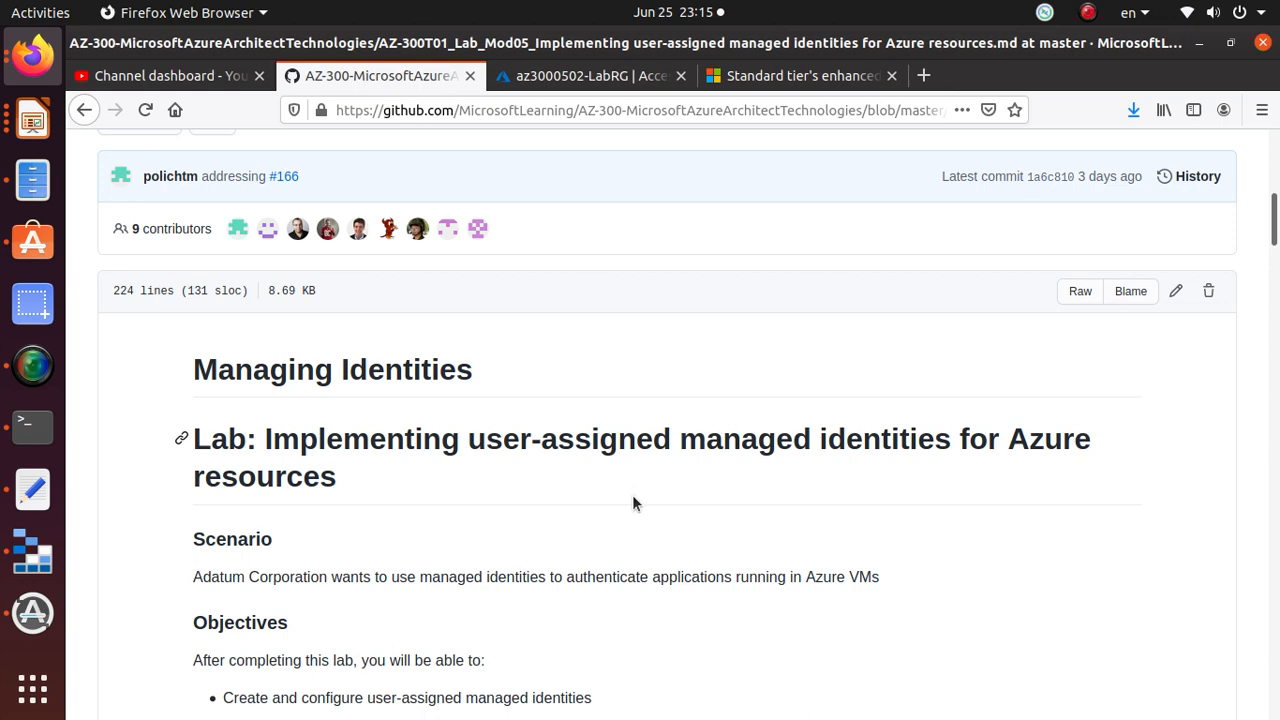
{"action": "scroll", "coordinate": [632, 500], "scroll_direction": "down", "scroll_amount": 6}
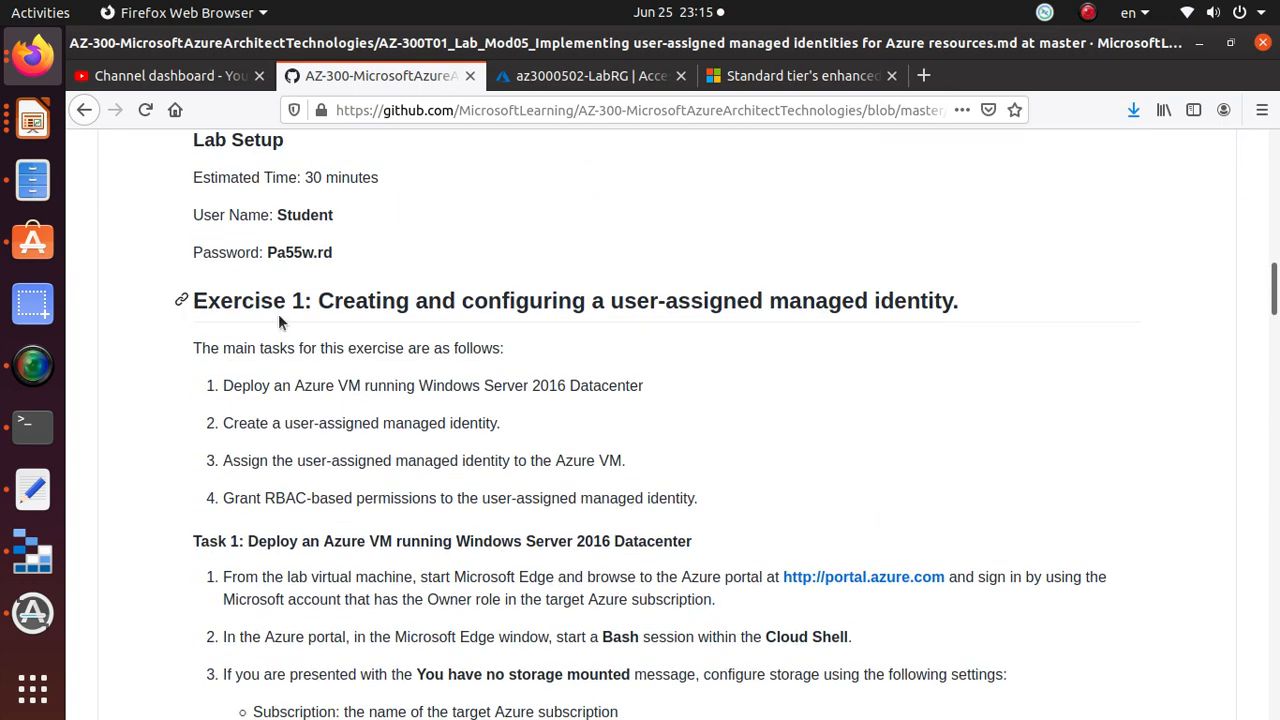
{"action": "triple_click", "coordinate": [394, 381]}
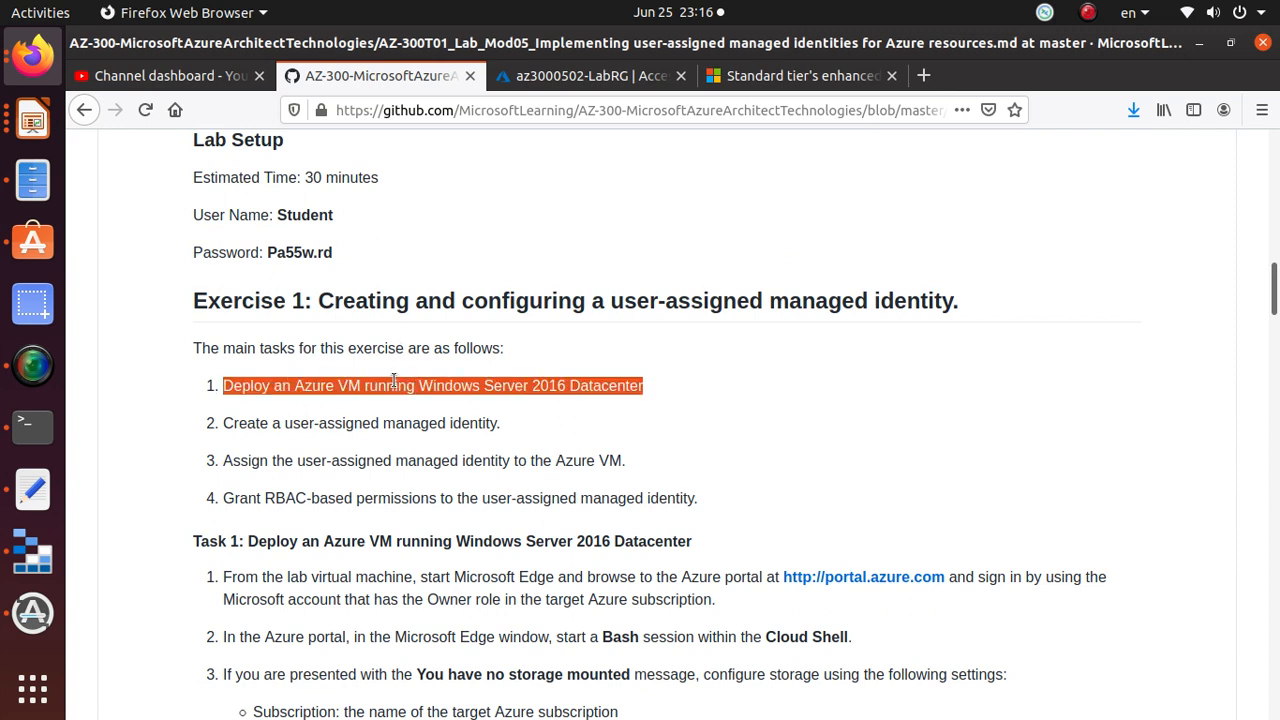
{"action": "triple_click", "coordinate": [385, 426]}
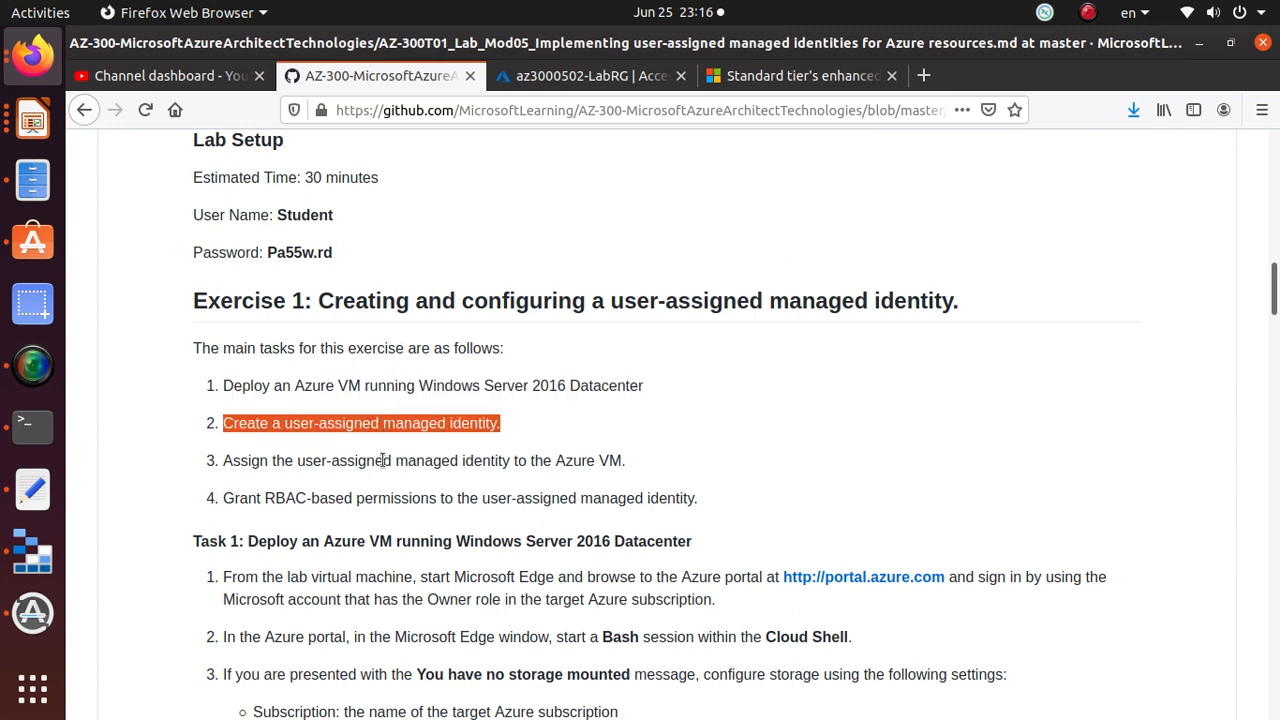
{"action": "triple_click", "coordinate": [383, 461]}
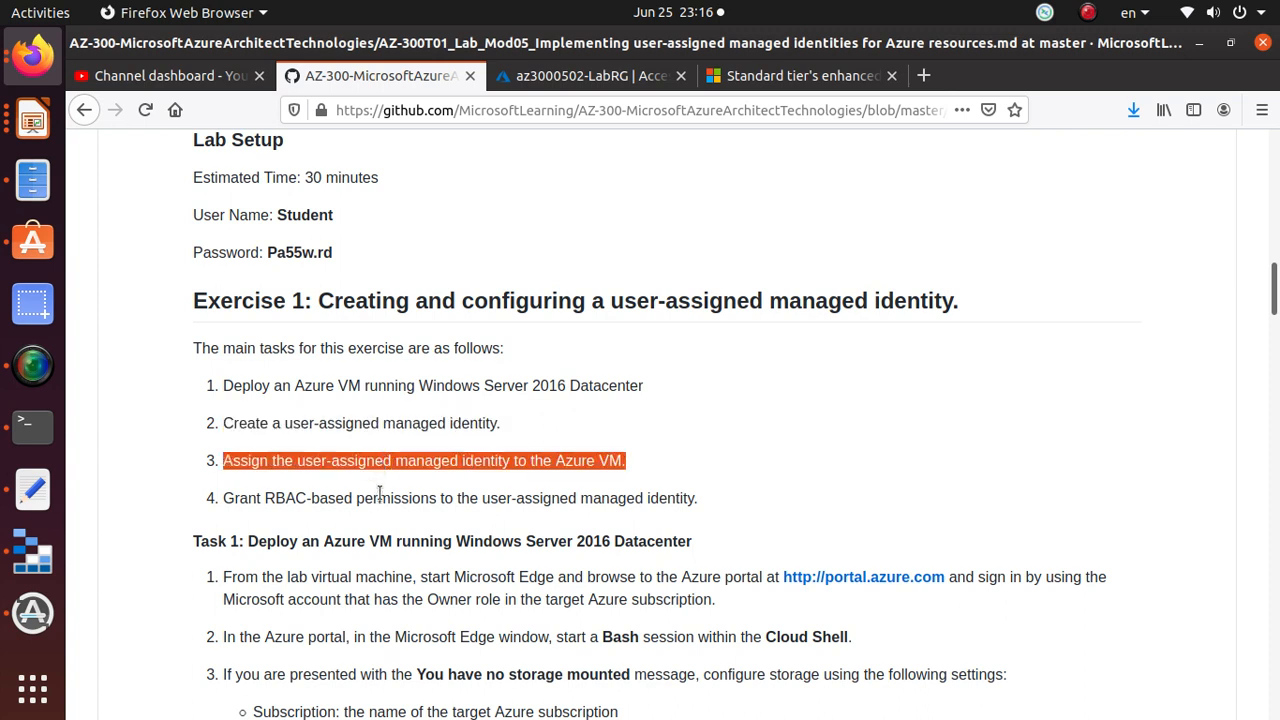
{"action": "triple_click", "coordinate": [380, 497]}
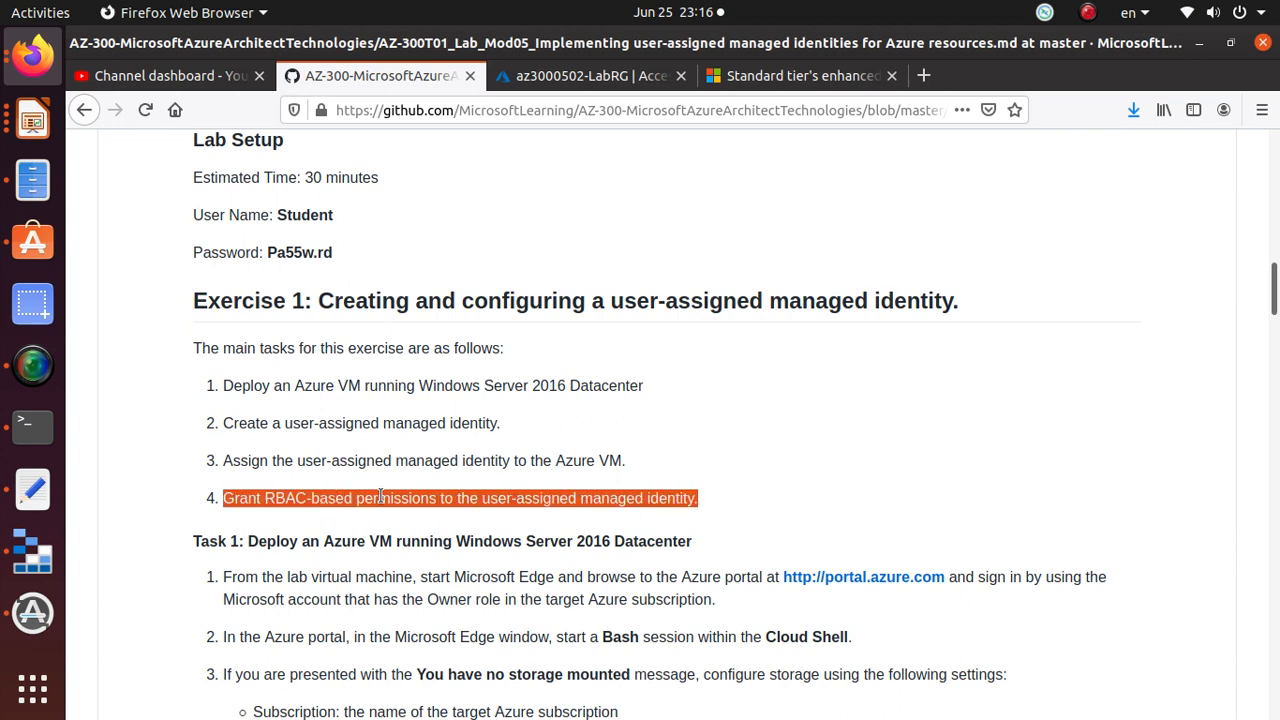
{"action": "scroll", "coordinate": [234, 481], "scroll_direction": "down", "scroll_amount": 15}
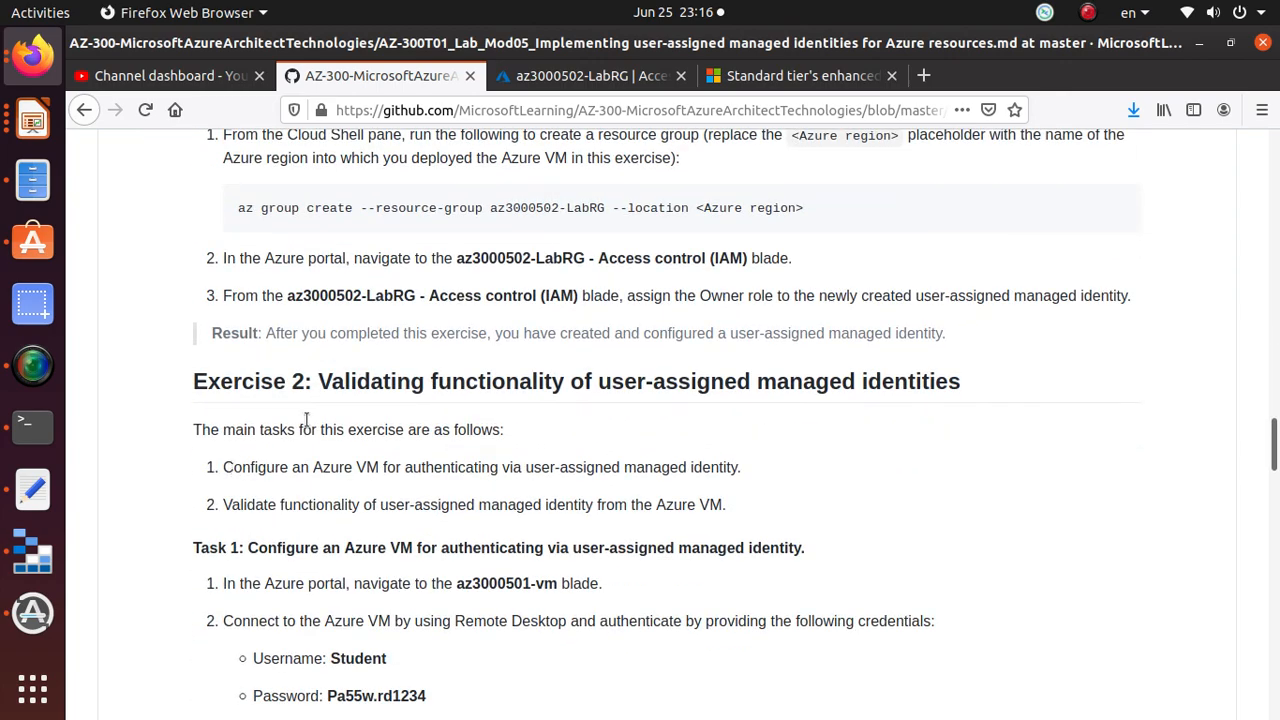
{"action": "triple_click", "coordinate": [400, 381]}
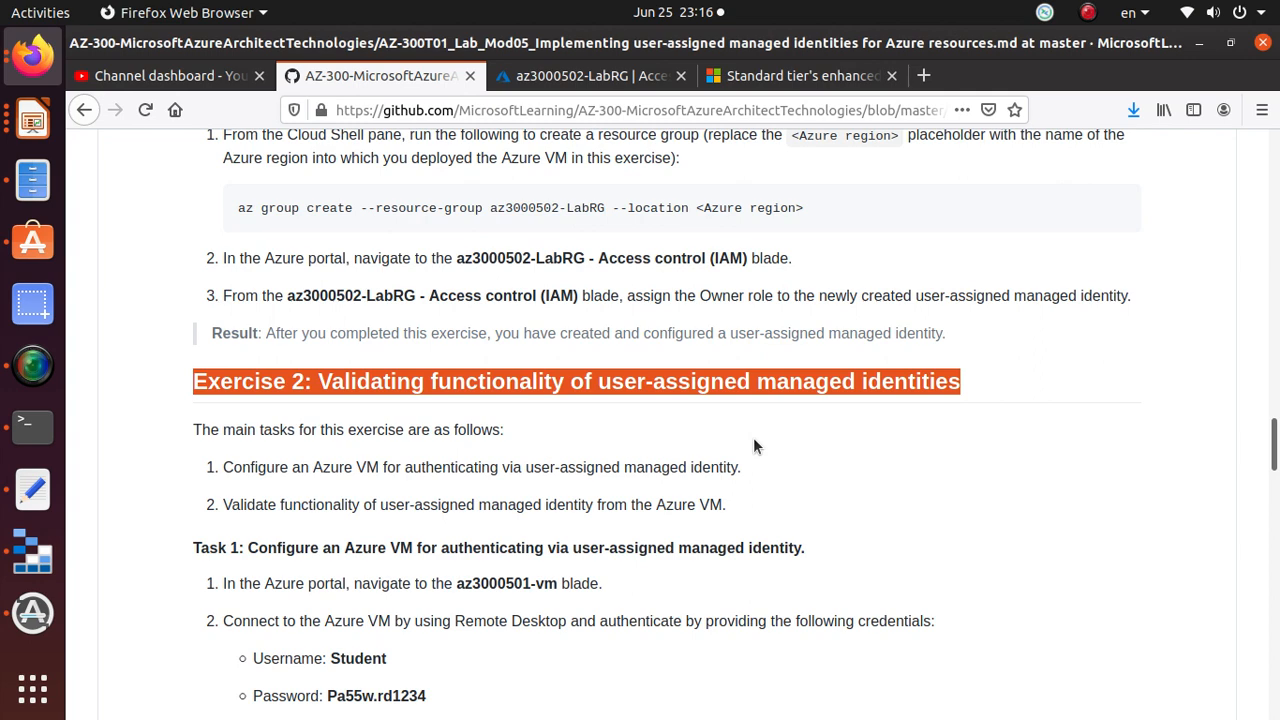
{"action": "scroll", "coordinate": [752, 448], "scroll_direction": "down", "scroll_amount": 3}
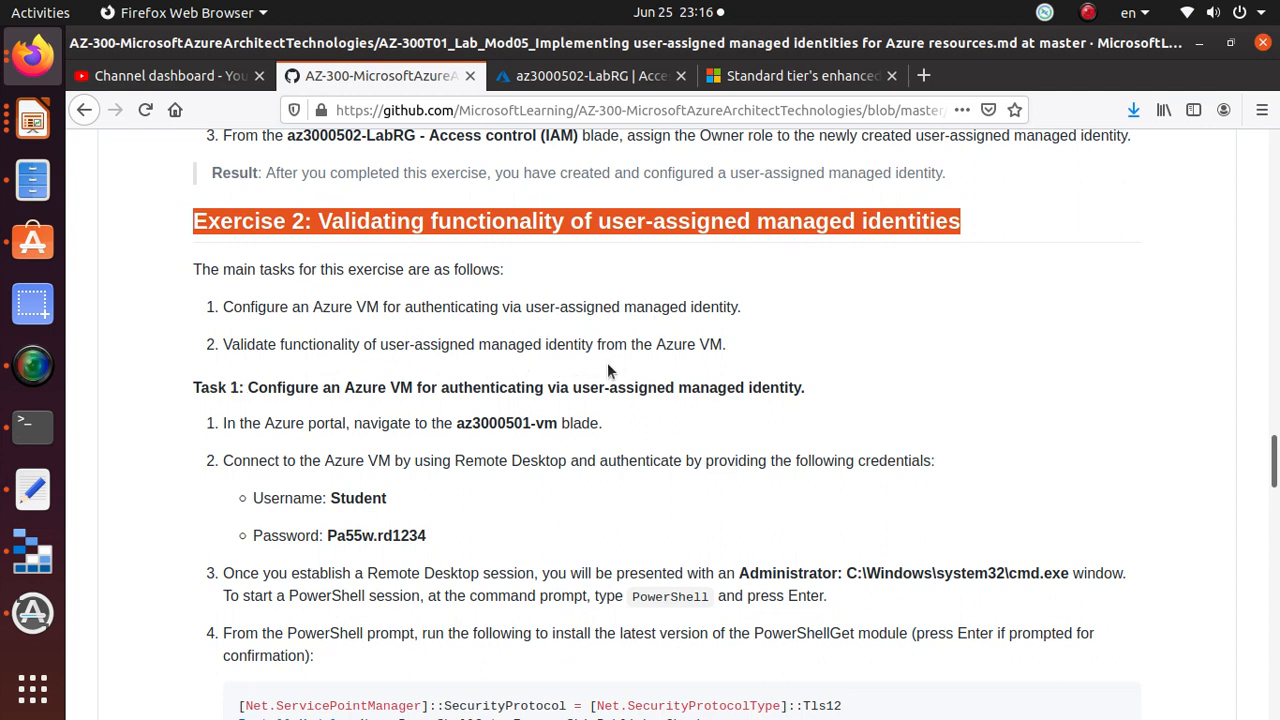
{"action": "scroll", "coordinate": [607, 371], "scroll_direction": "down", "scroll_amount": 2}
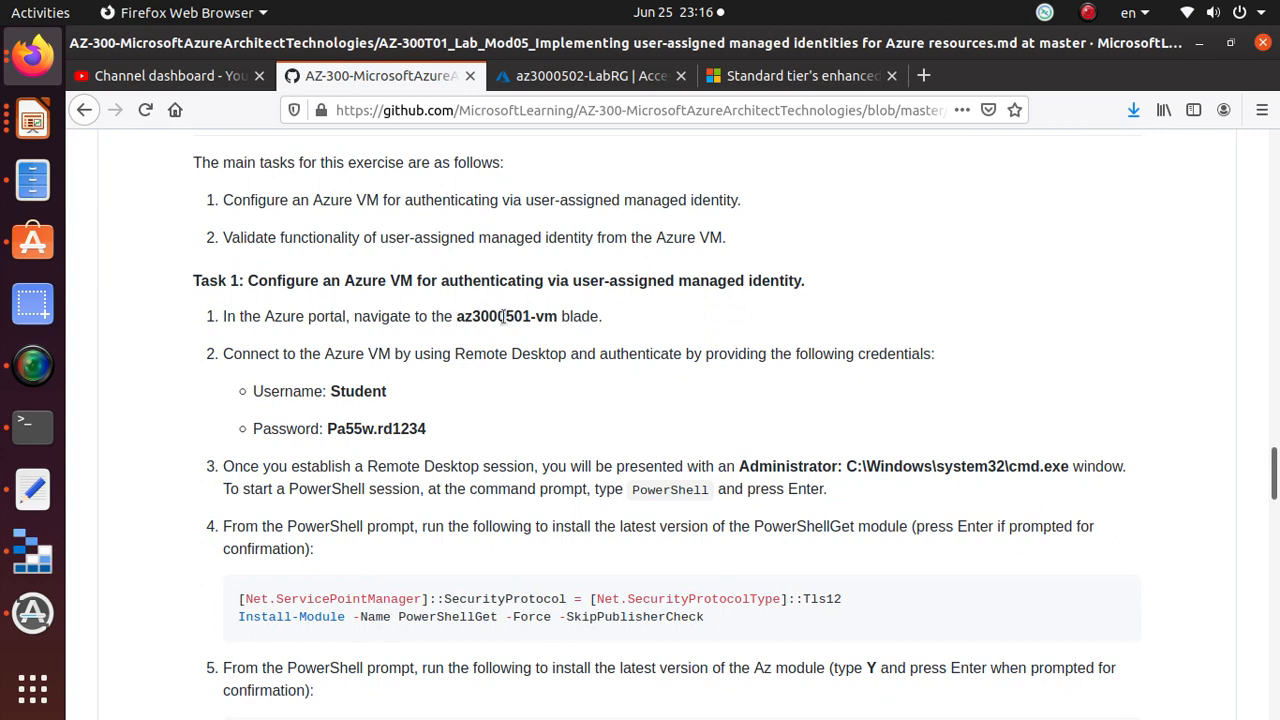
Copy the VM name az3000501-vm from the lab instructions and open that virtual machine in the Azure portal.
{"action": "left_click_drag", "start_coordinate": [558, 318], "coordinate": [456, 318]}
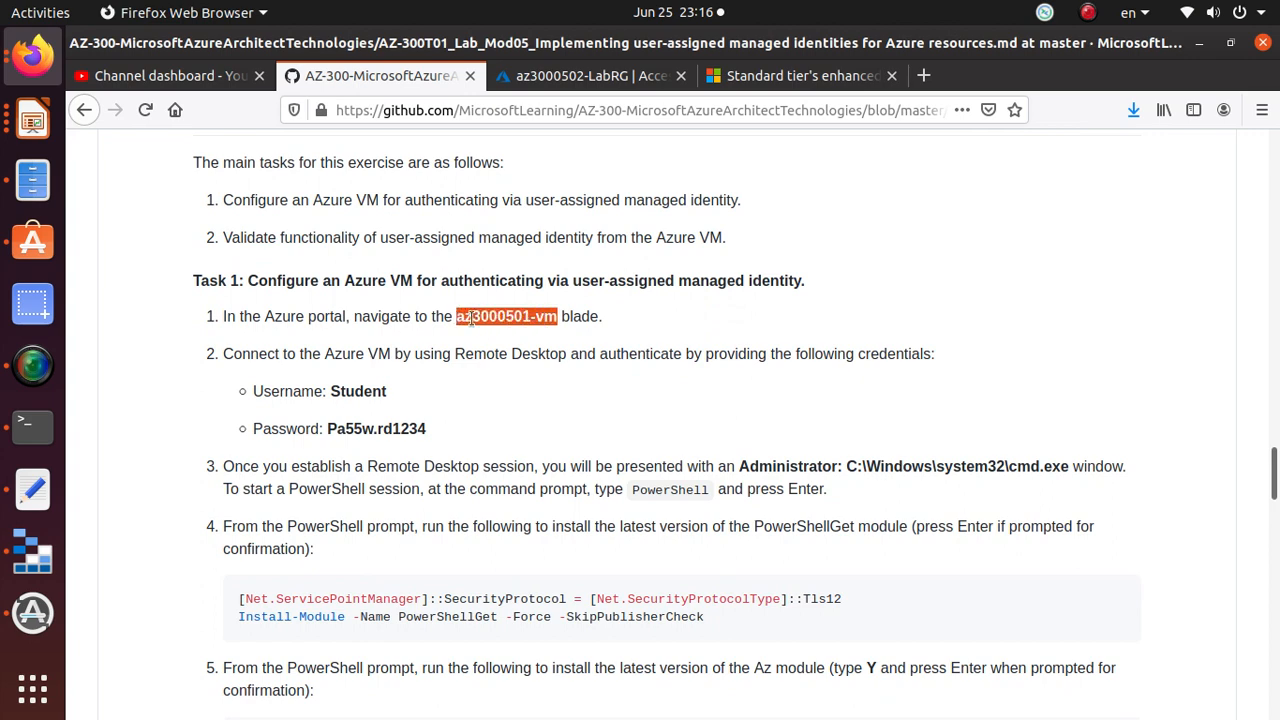
{"action": "right_click", "coordinate": [476, 322]}
{"action": "left_click", "coordinate": [516, 336]}
{"action": "left_click", "coordinate": [564, 84]}
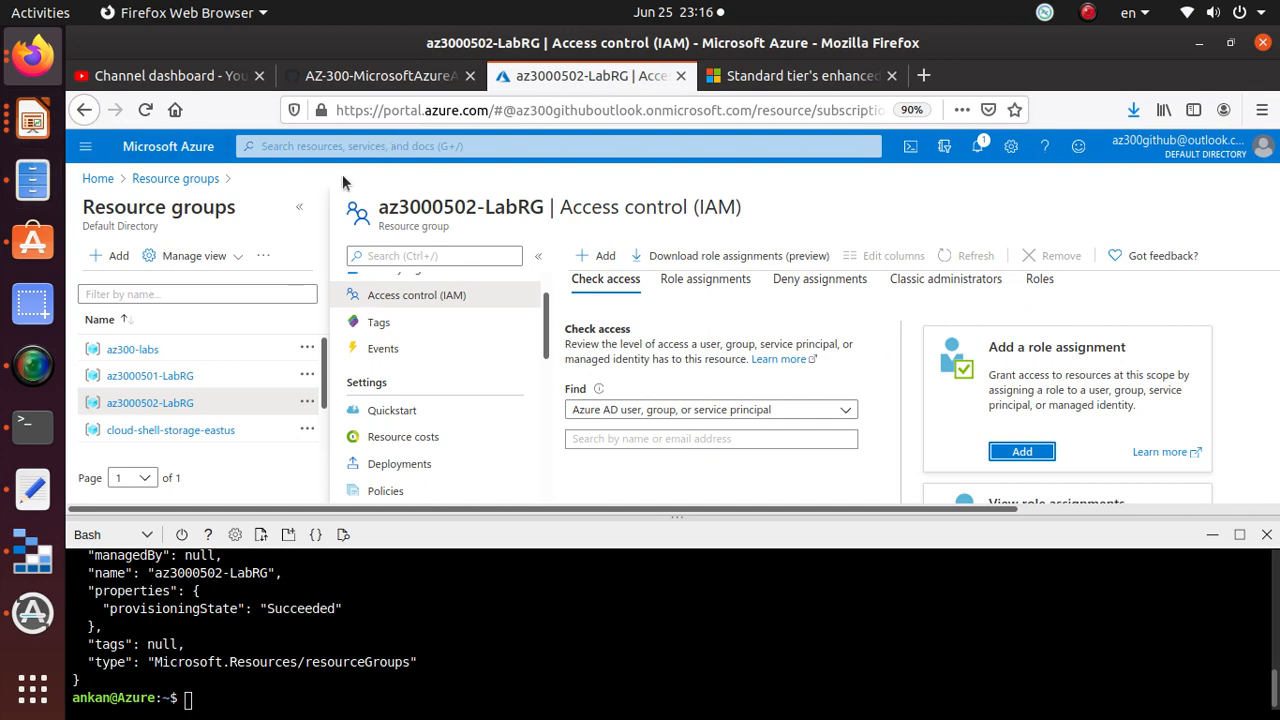
{"action": "left_click", "coordinate": [366, 146]}
{"action": "key", "text": "ctrl+v"}
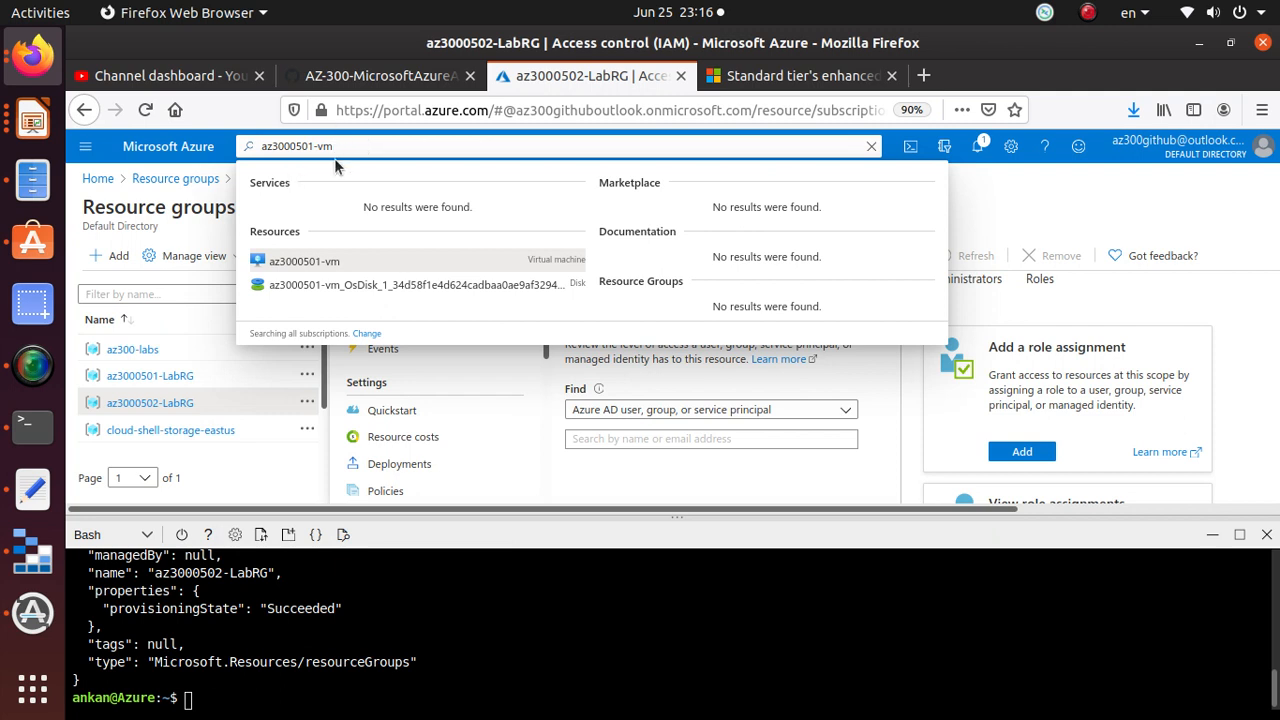
{"action": "left_click", "coordinate": [316, 262]}
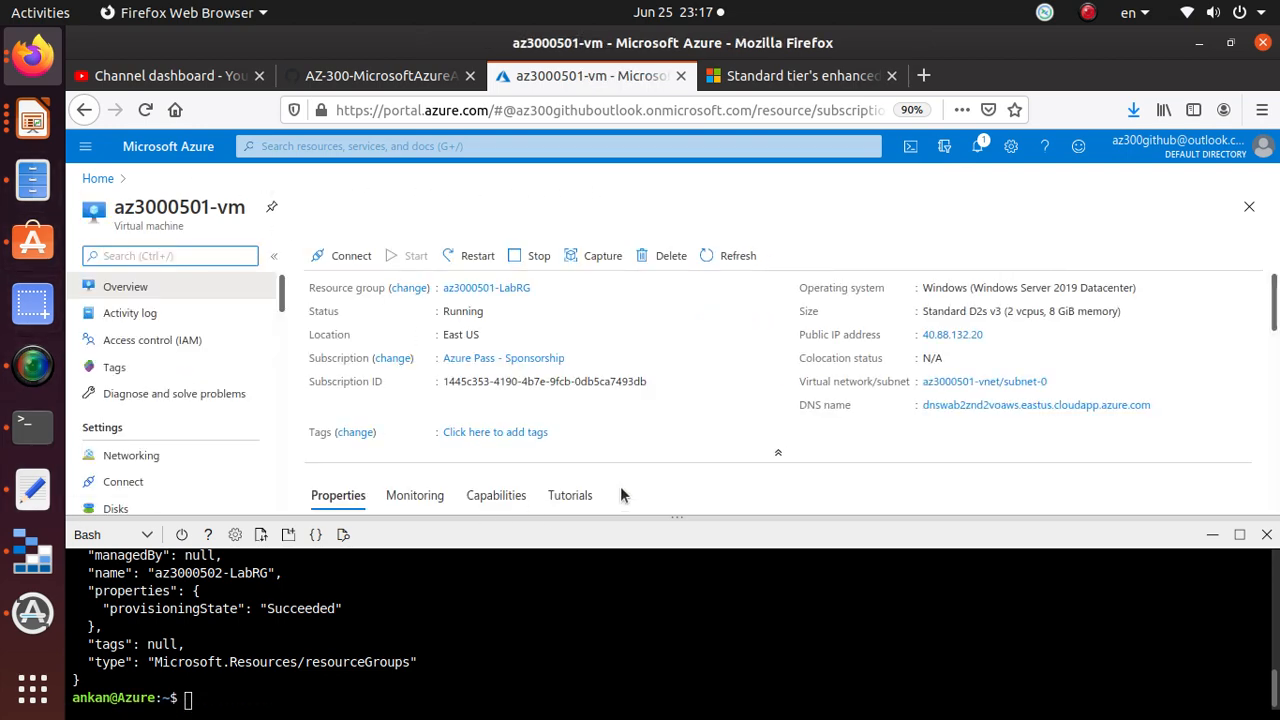
Check the lab's Remote Desktop instructions, launch Remote Desktop Viewer and begin a new connection.
{"action": "left_click", "coordinate": [375, 75]}
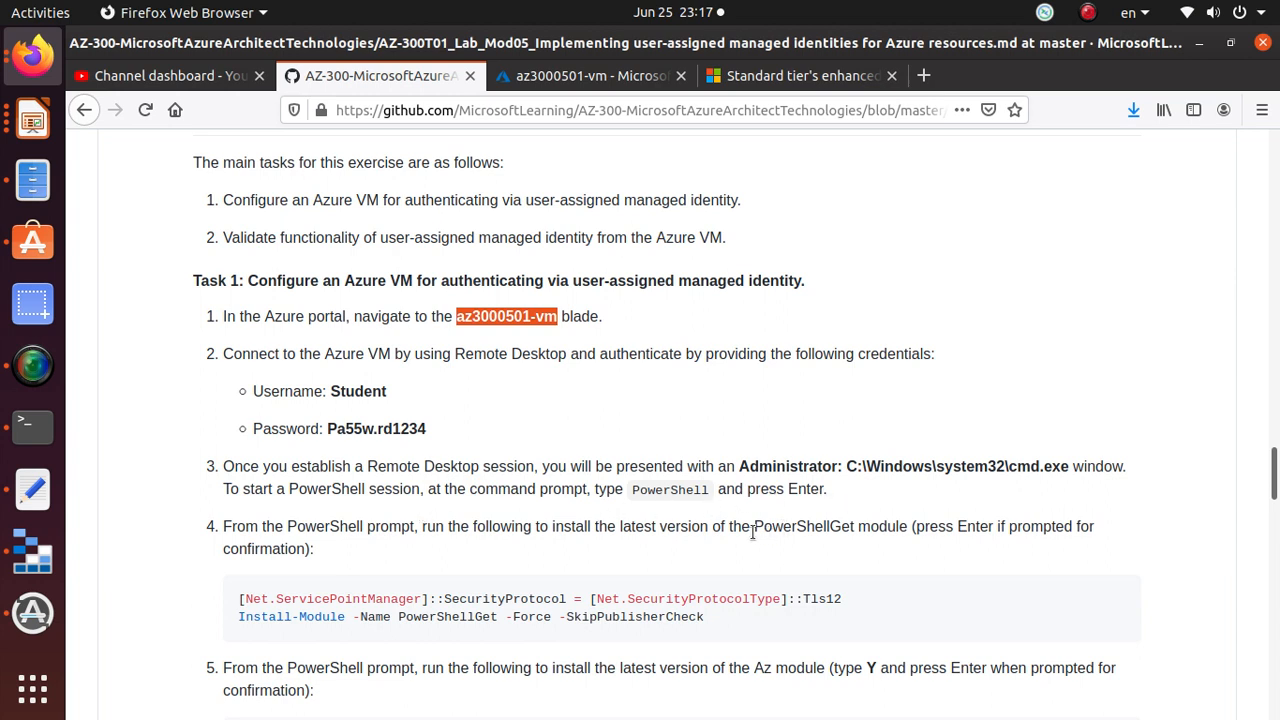
{"action": "scroll", "coordinate": [190, 538], "scroll_direction": "down", "scroll_amount": 2}
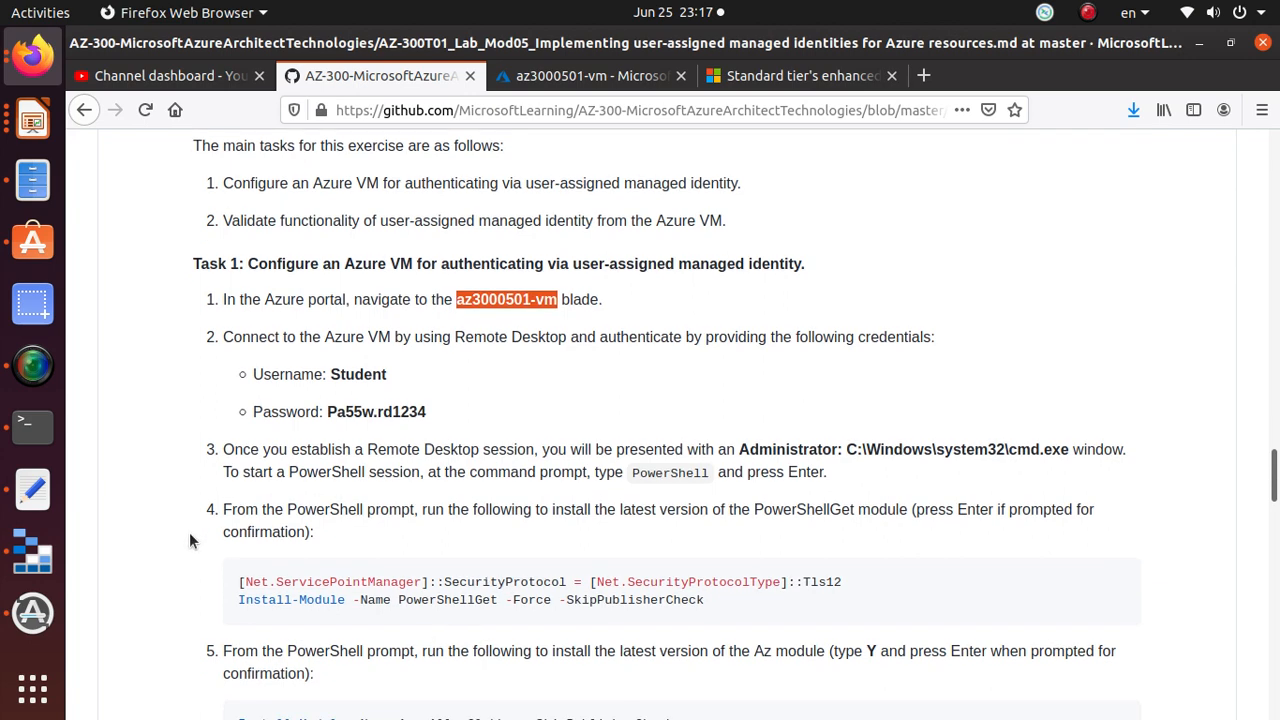
{"action": "scroll", "coordinate": [189, 532], "scroll_direction": "up", "scroll_amount": 2}
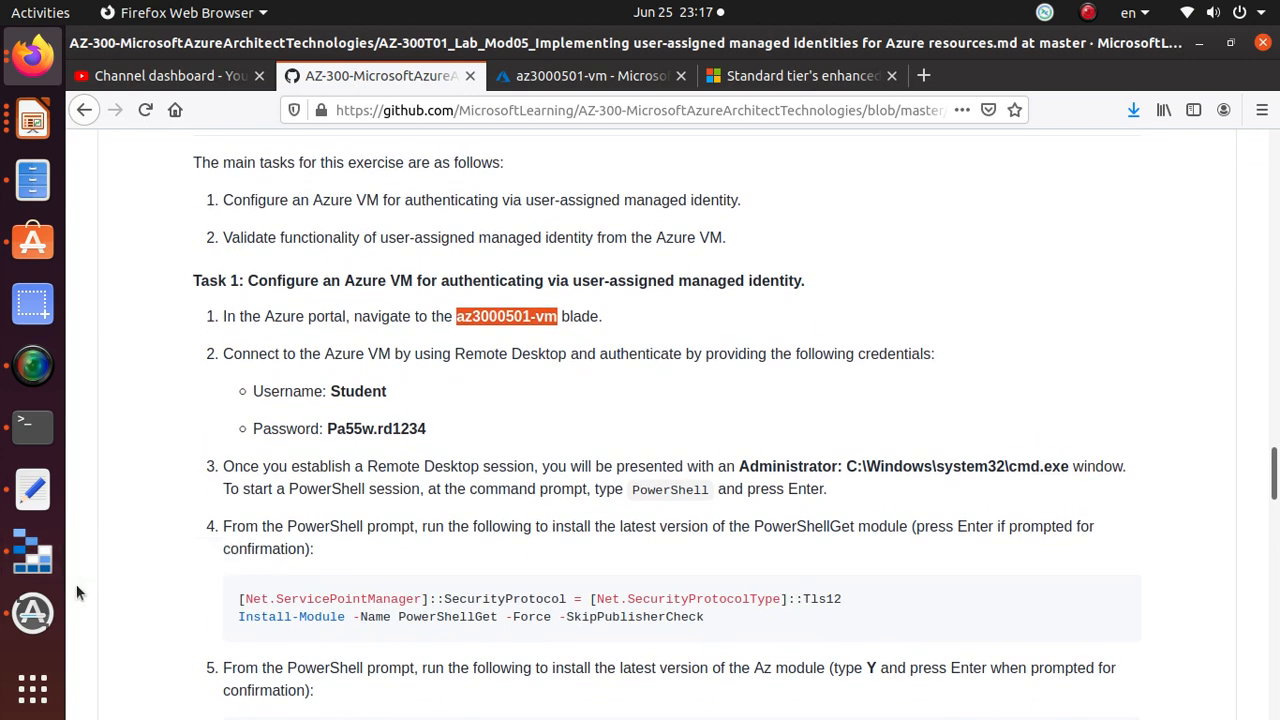
{"action": "left_click", "coordinate": [35, 689]}
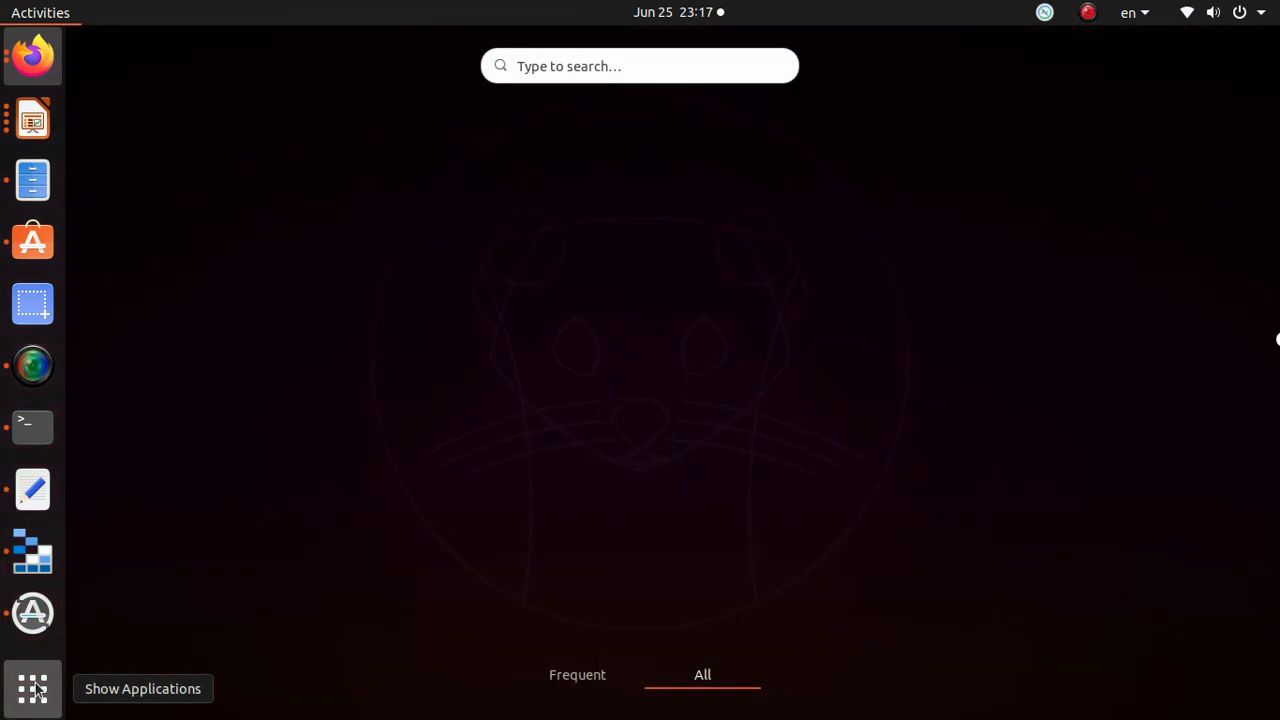
{"action": "left_click", "coordinate": [631, 67]}
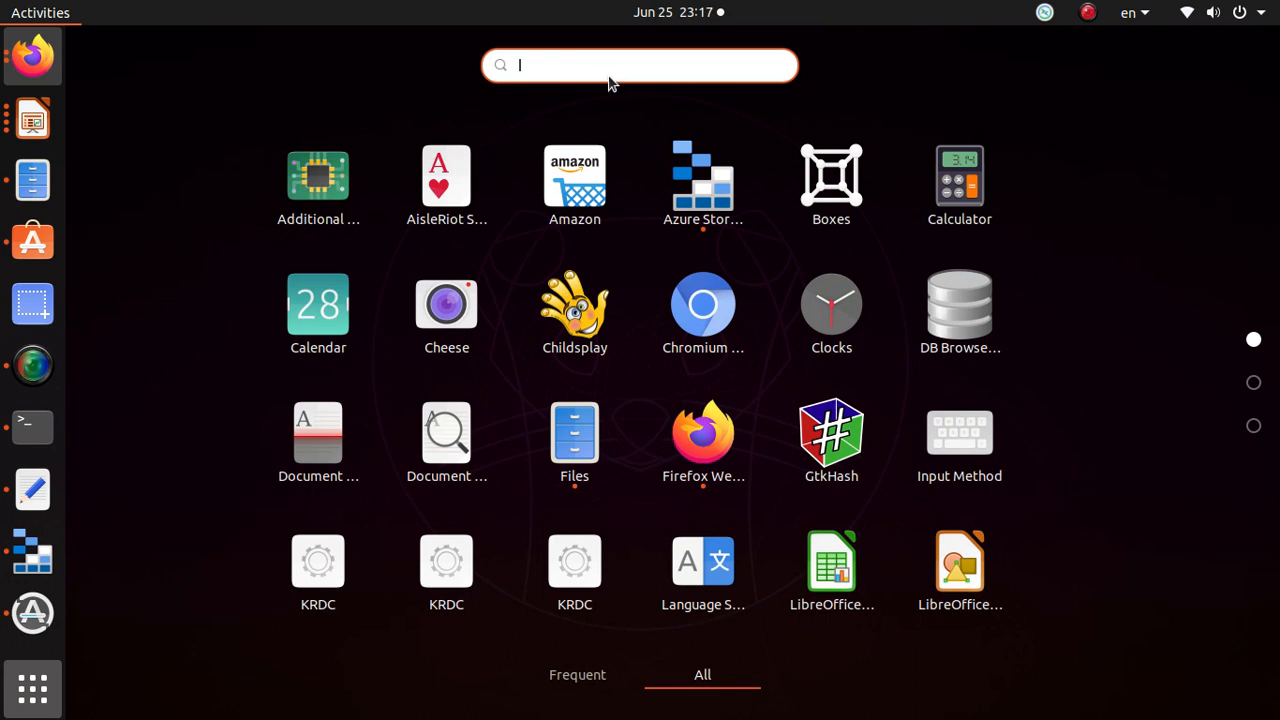
{"action": "type", "text": "RDP"}
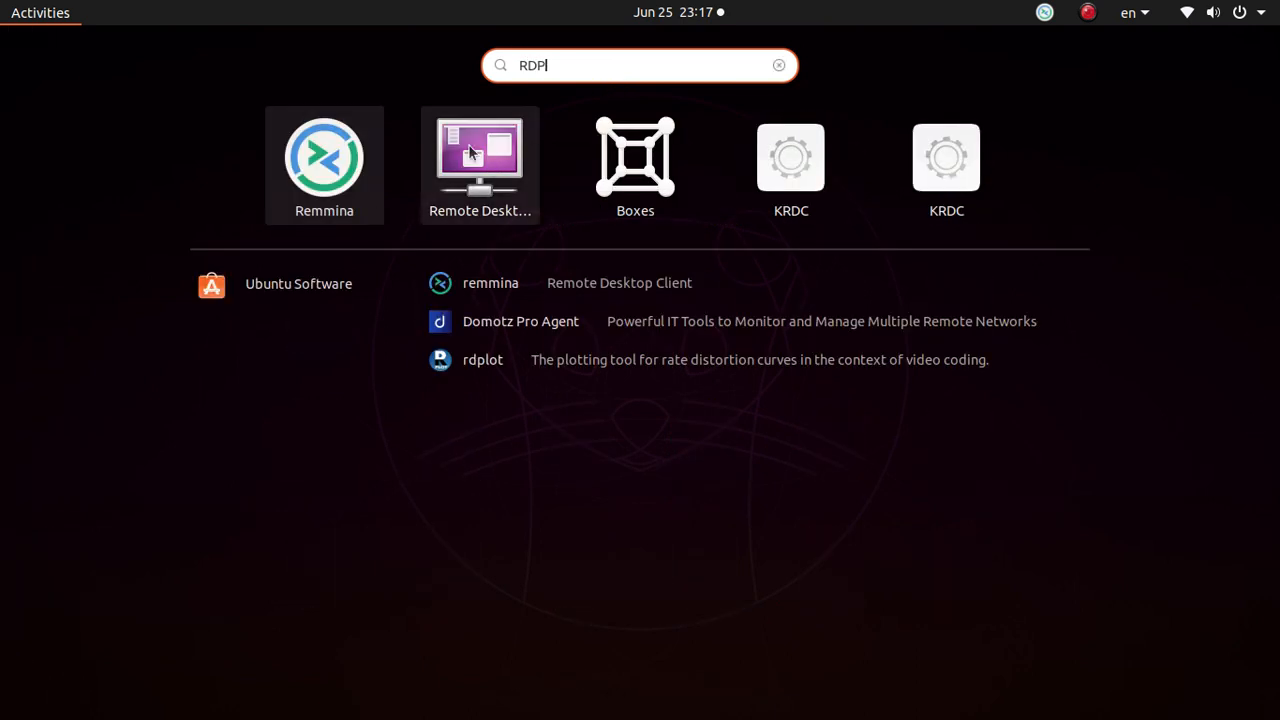
{"action": "left_click", "coordinate": [467, 143]}
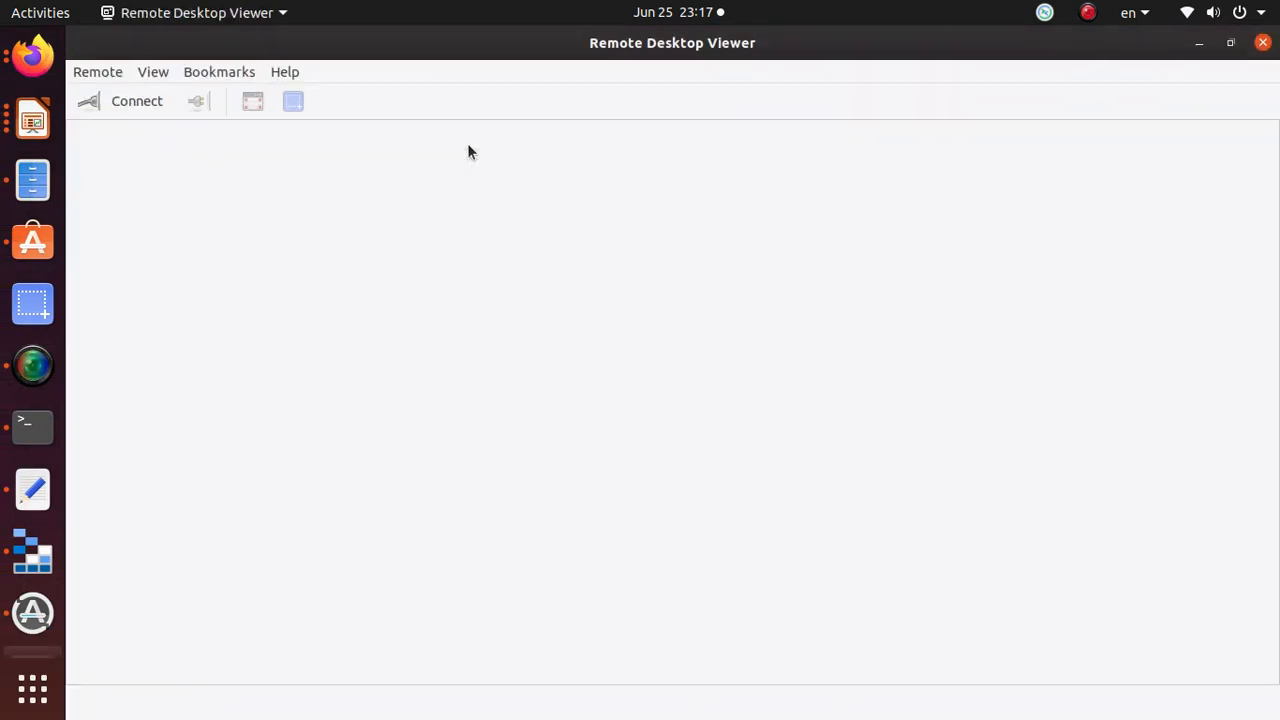
{"action": "left_click", "coordinate": [135, 103]}
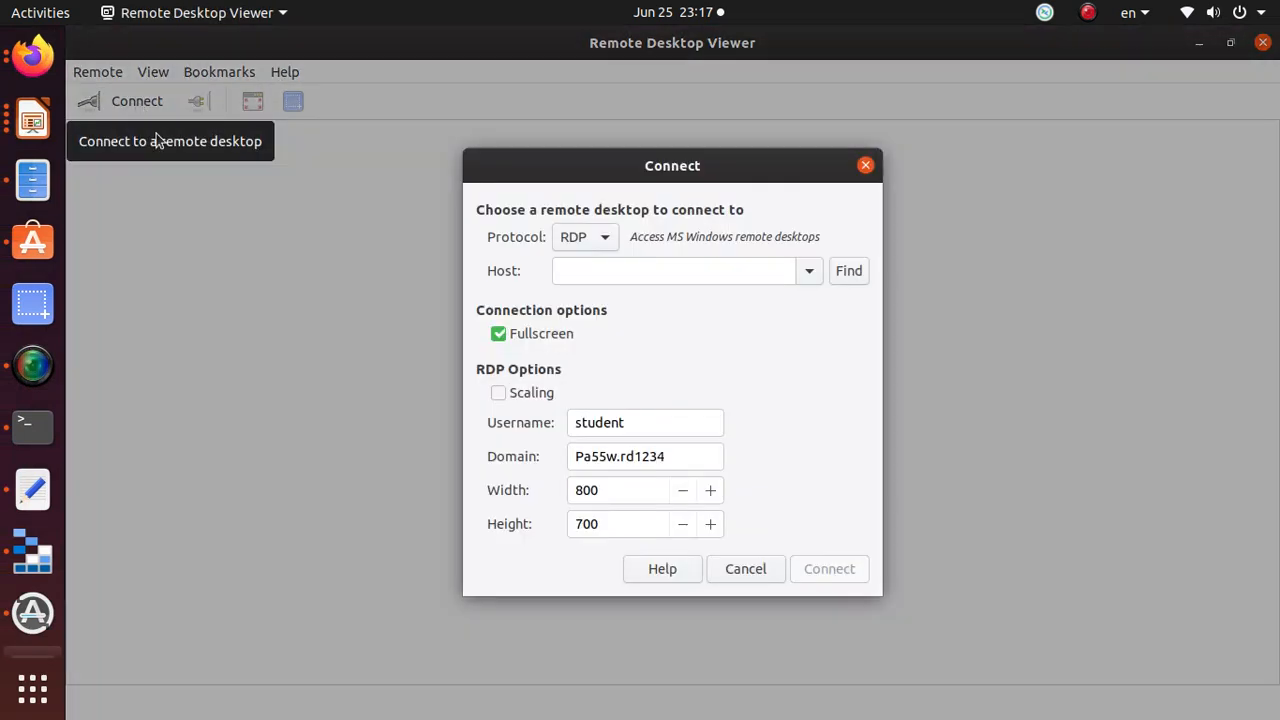
Connect over RDP to the host 40.88.132.20, copying the VM's public IP address from the Azure portal, and trust its certificate.
{"action": "left_click", "coordinate": [620, 271]}
{"action": "key", "text": "alt+Tab"}
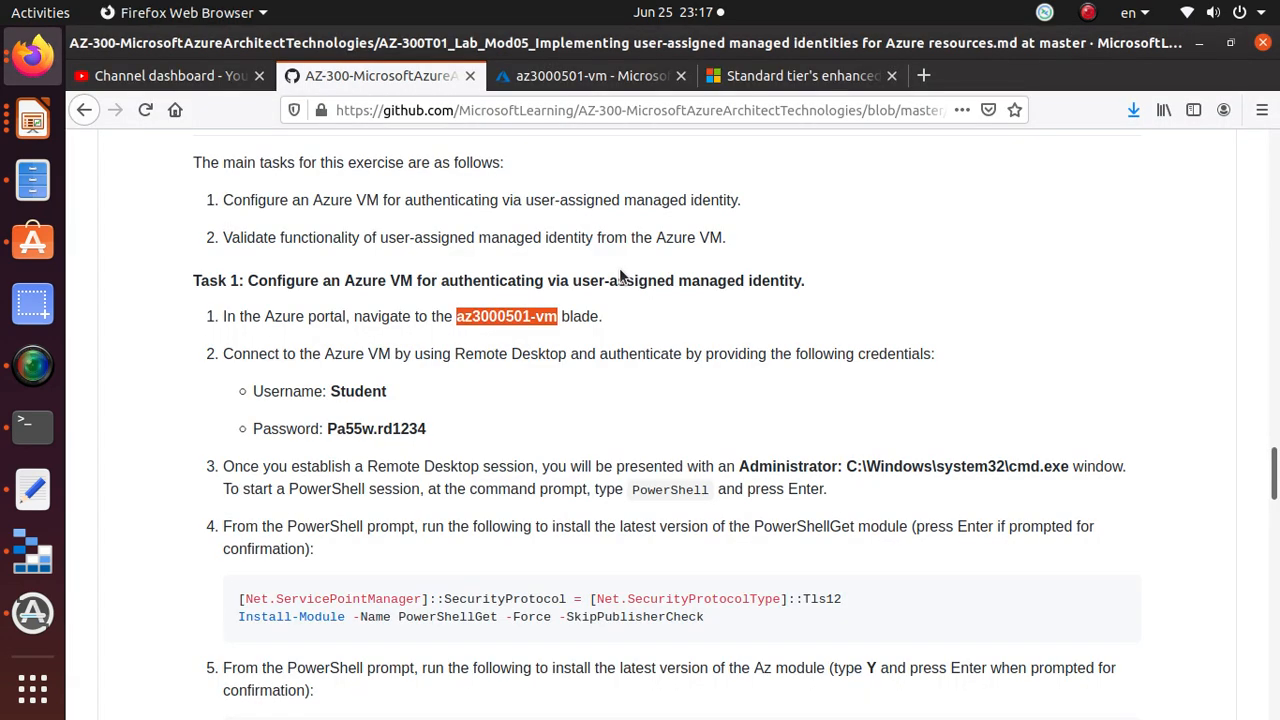
{"action": "key", "text": "alt+Tab"}
{"action": "key", "text": "alt+Tab"}
{"action": "left_click", "coordinate": [577, 78]}
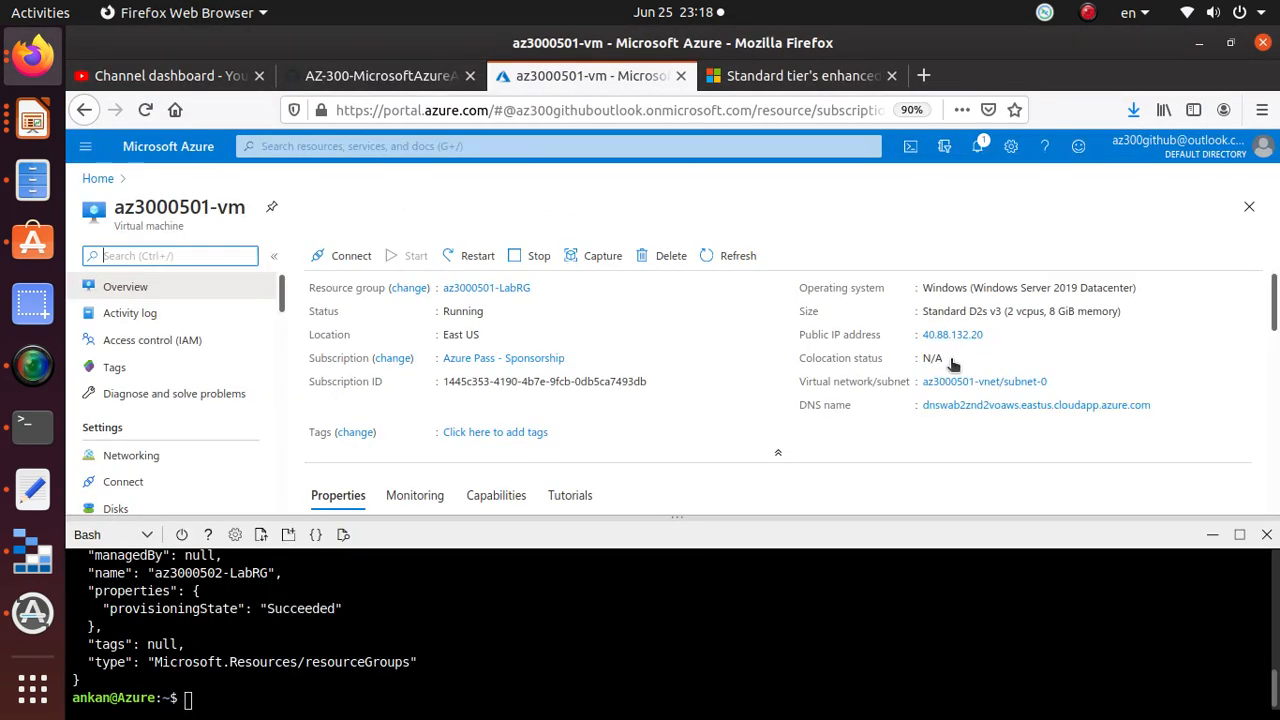
{"action": "left_click", "coordinate": [992, 334]}
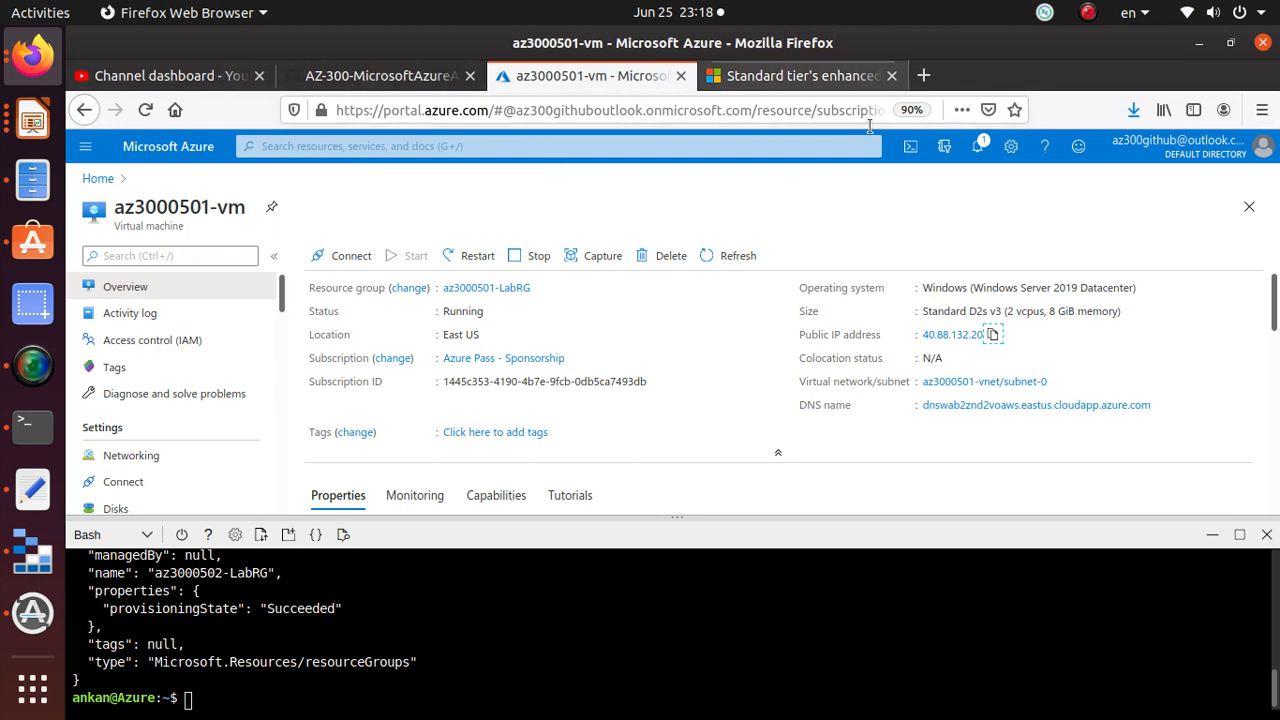
{"action": "key", "text": "alt+Tab"}
{"action": "right_click", "coordinate": [600, 272]}
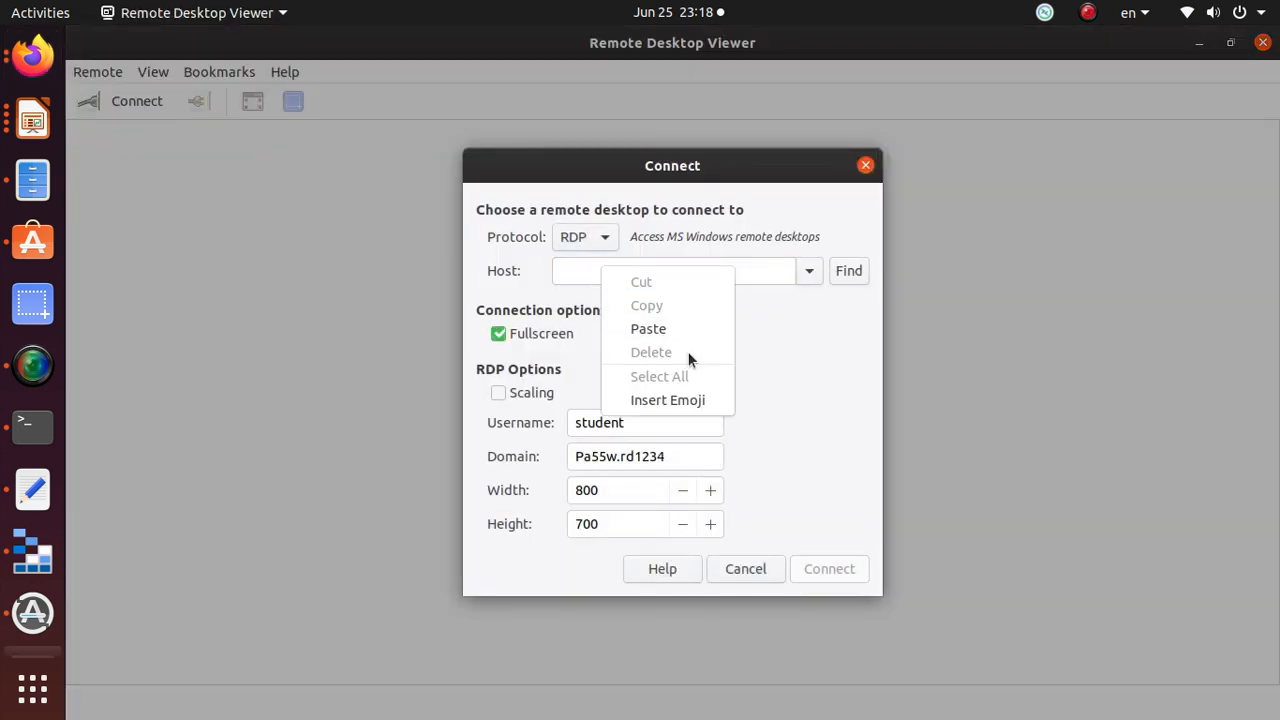
{"action": "left_click", "coordinate": [680, 330]}
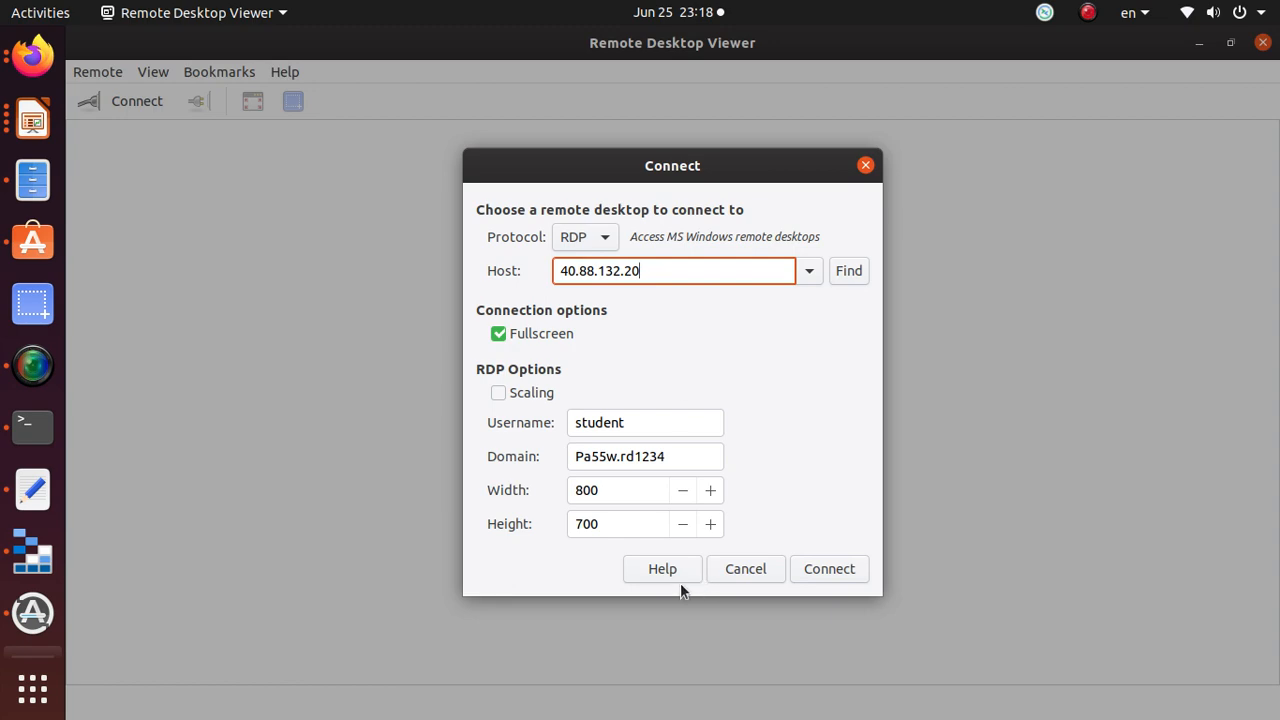
{"action": "left_click", "coordinate": [846, 568]}
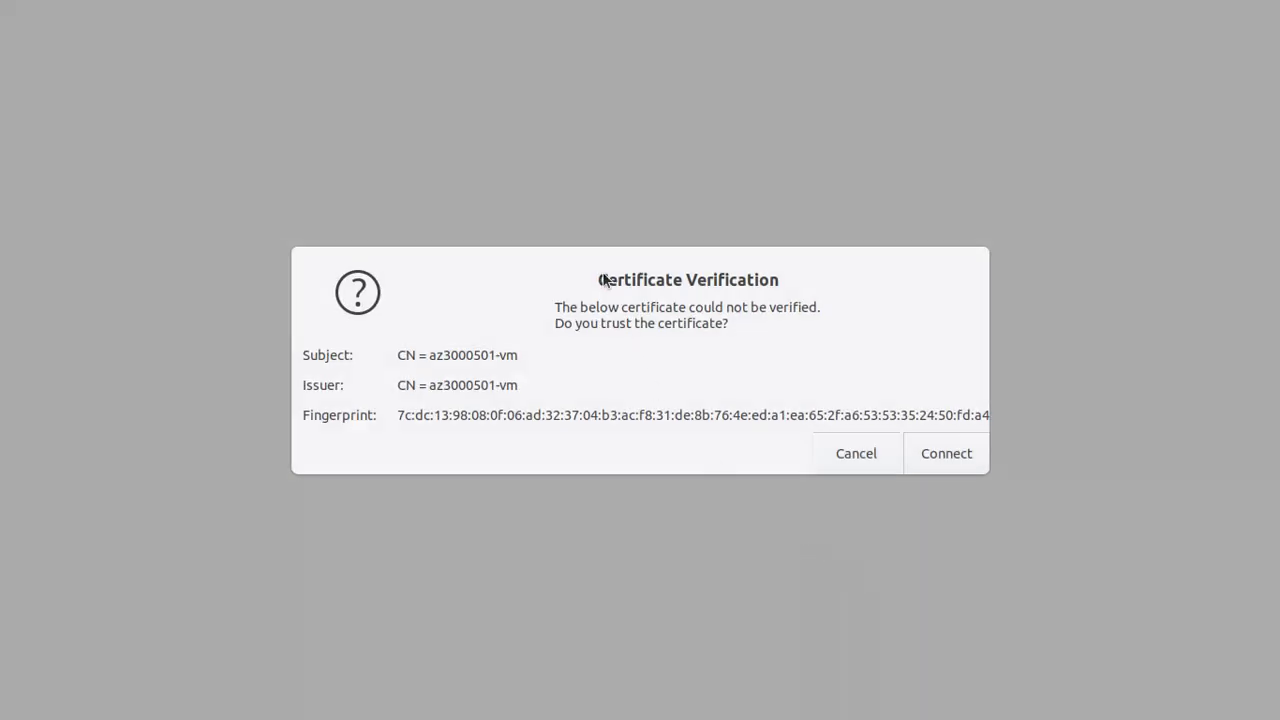
{"action": "left_click", "coordinate": [956, 462]}
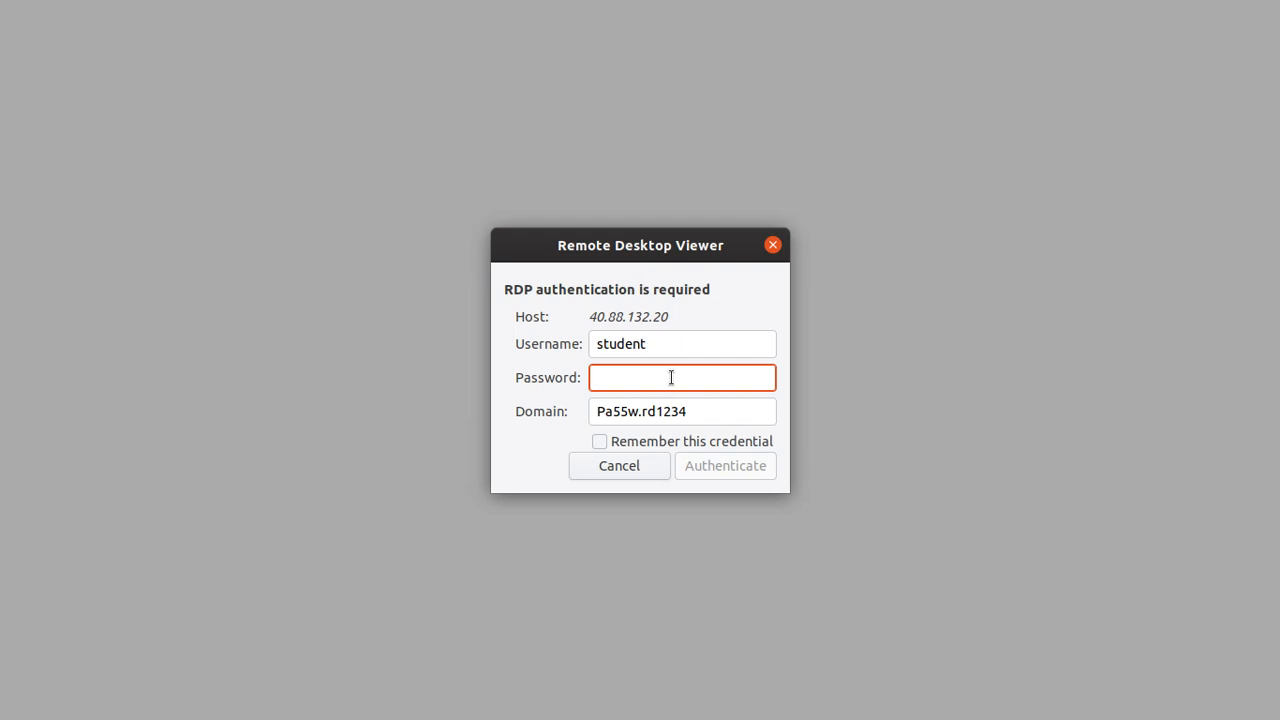
Copy the domain field's value into the password field and authenticate the RDP session as student.
{"action": "triple_click", "coordinate": [689, 411]}
{"action": "right_click", "coordinate": [625, 411]}
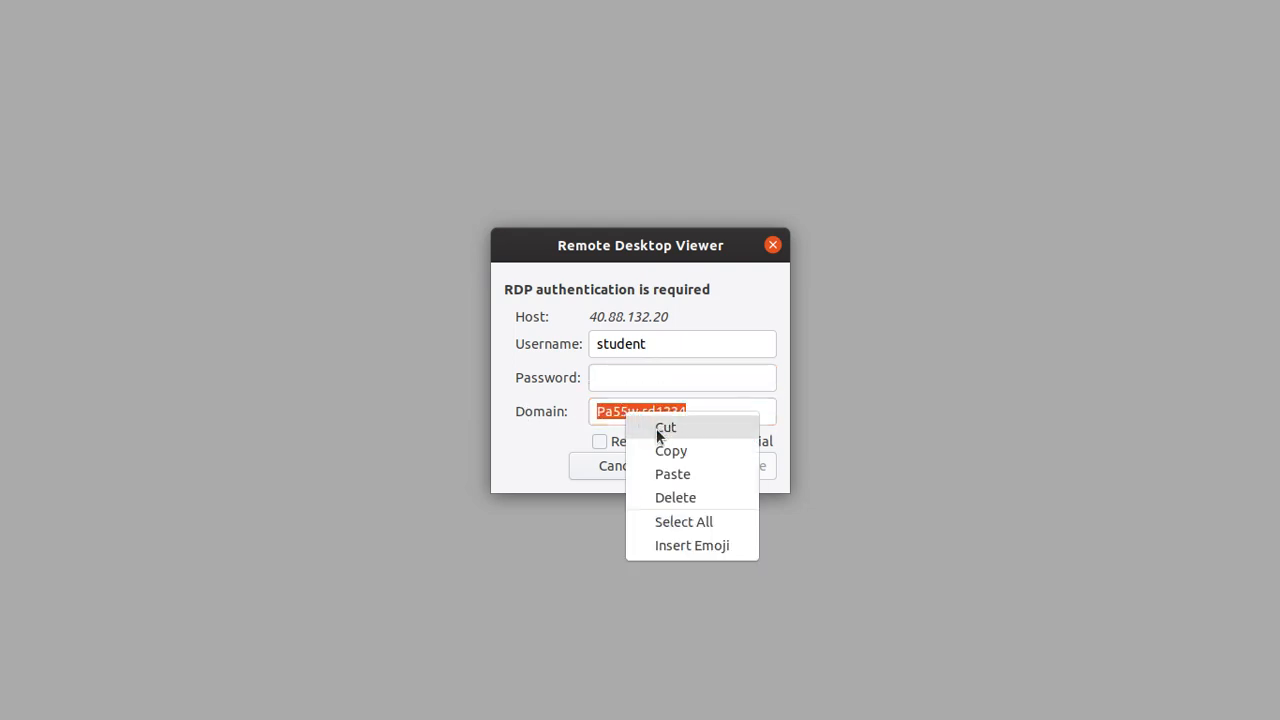
{"action": "left_click", "coordinate": [663, 451]}
{"action": "right_click", "coordinate": [626, 378]}
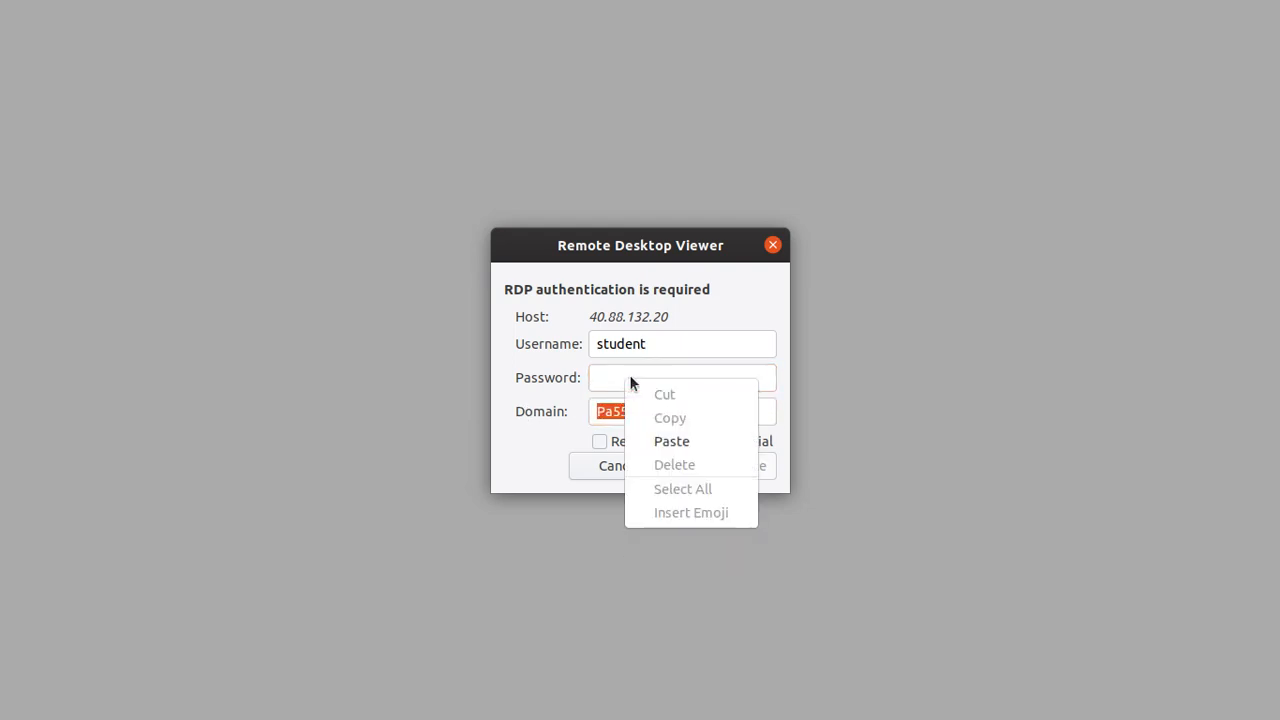
{"action": "left_click", "coordinate": [687, 441]}
{"action": "left_click", "coordinate": [710, 468]}
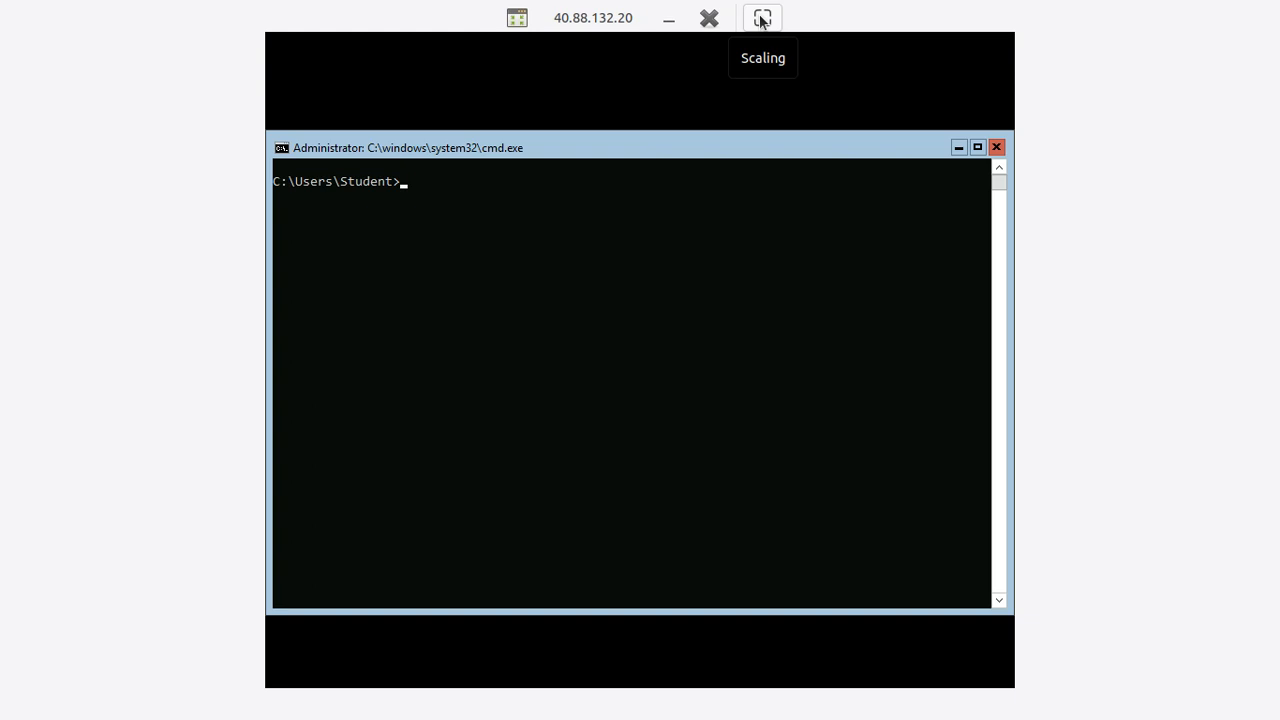
Leave the full-screen remote view and start a powershell session at the VM's command prompt.
{"action": "left_click", "coordinate": [517, 18]}
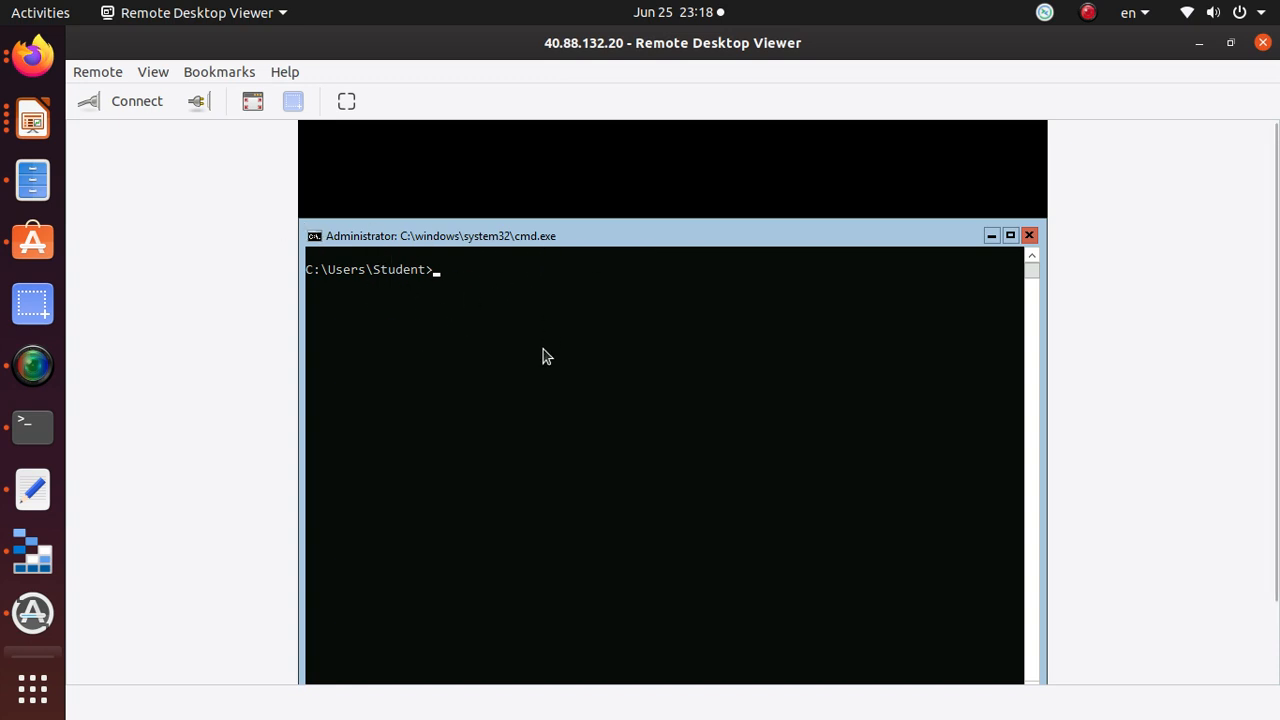
{"action": "type", "text": "powe"}
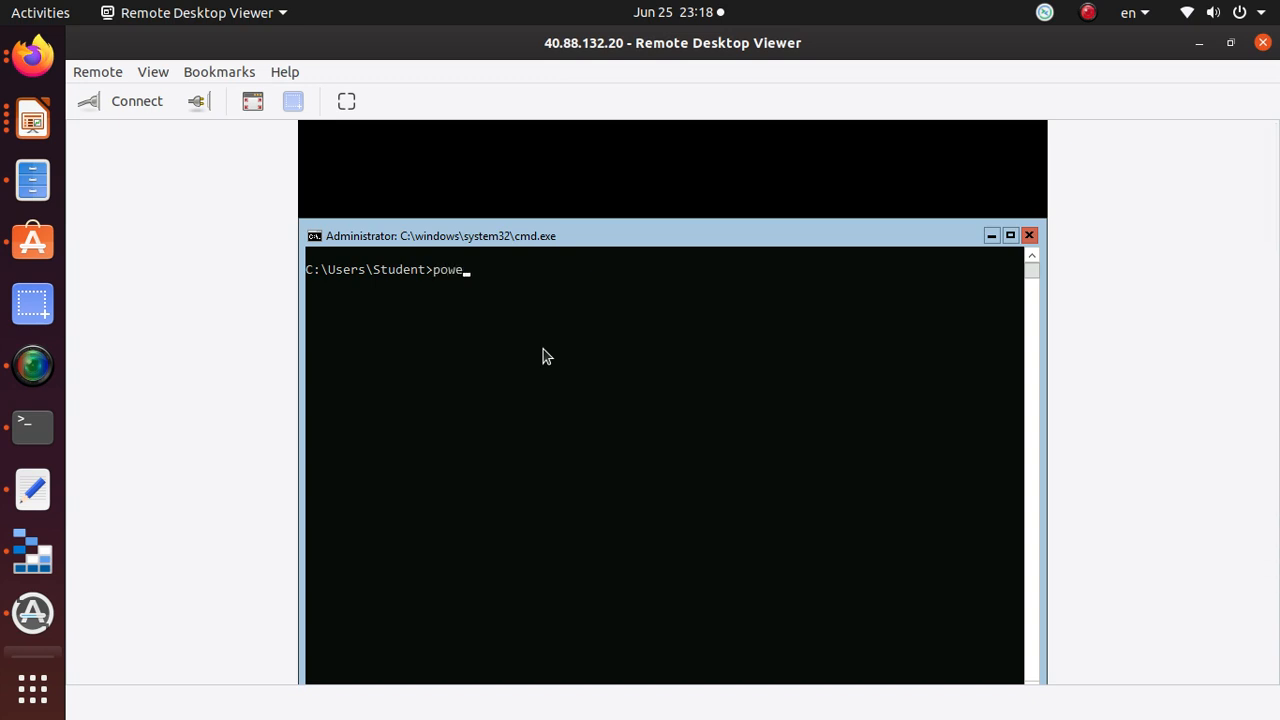
{"action": "type", "text": "rshell"}
{"action": "key", "text": "Return"}
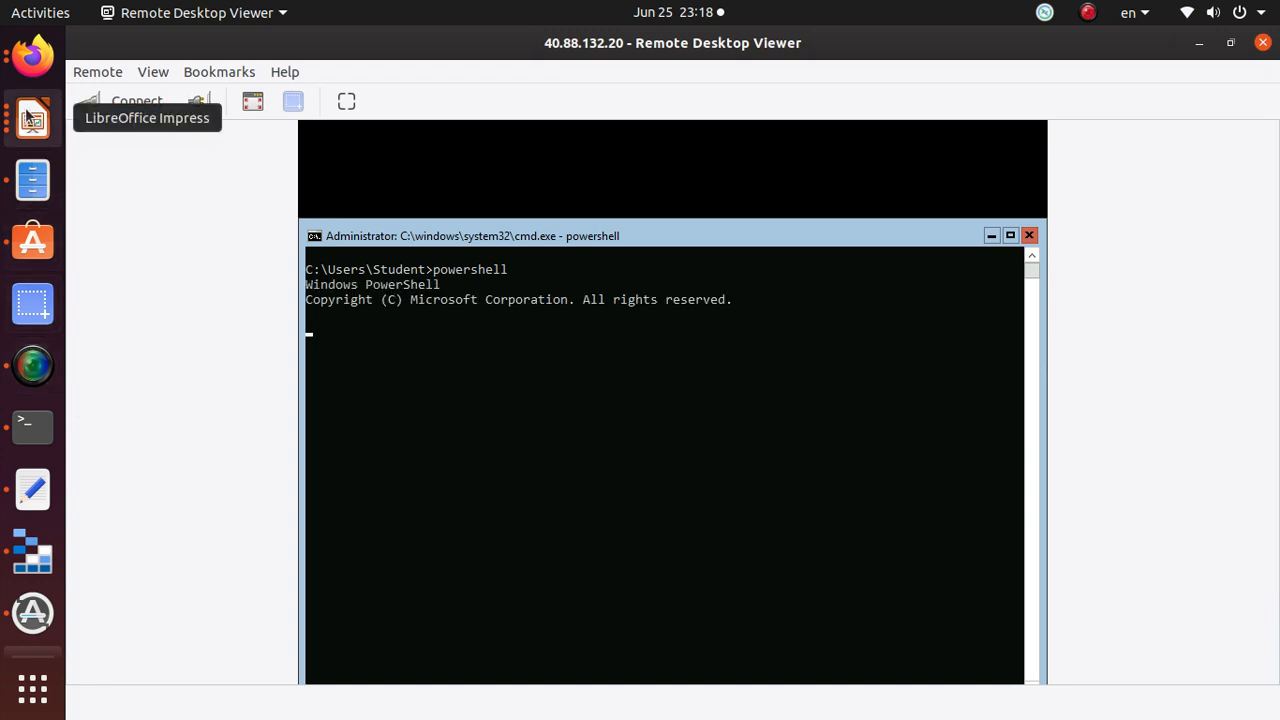
Switch to Firefox and copy the TLS 1.2 and PowerShellGet installation commands from step 4 of the GitHub lab instructions.
{"action": "left_click", "coordinate": [32, 56]}
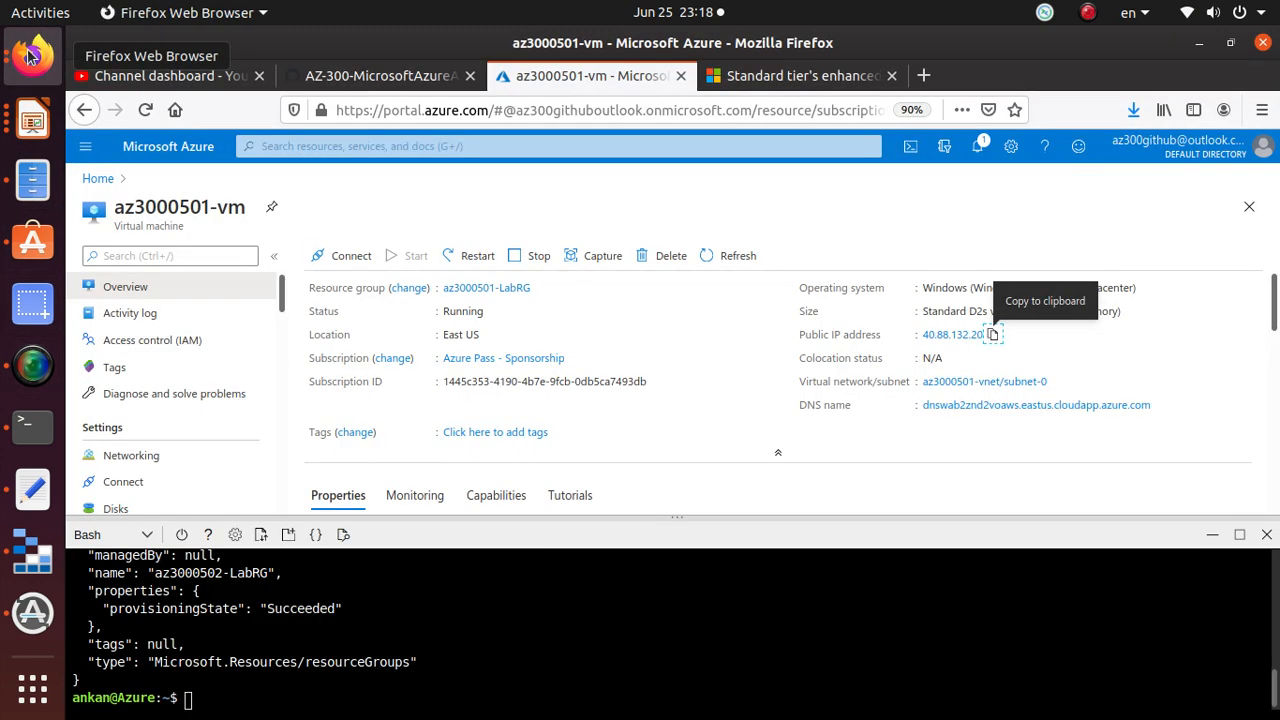
{"action": "left_click", "coordinate": [388, 78]}
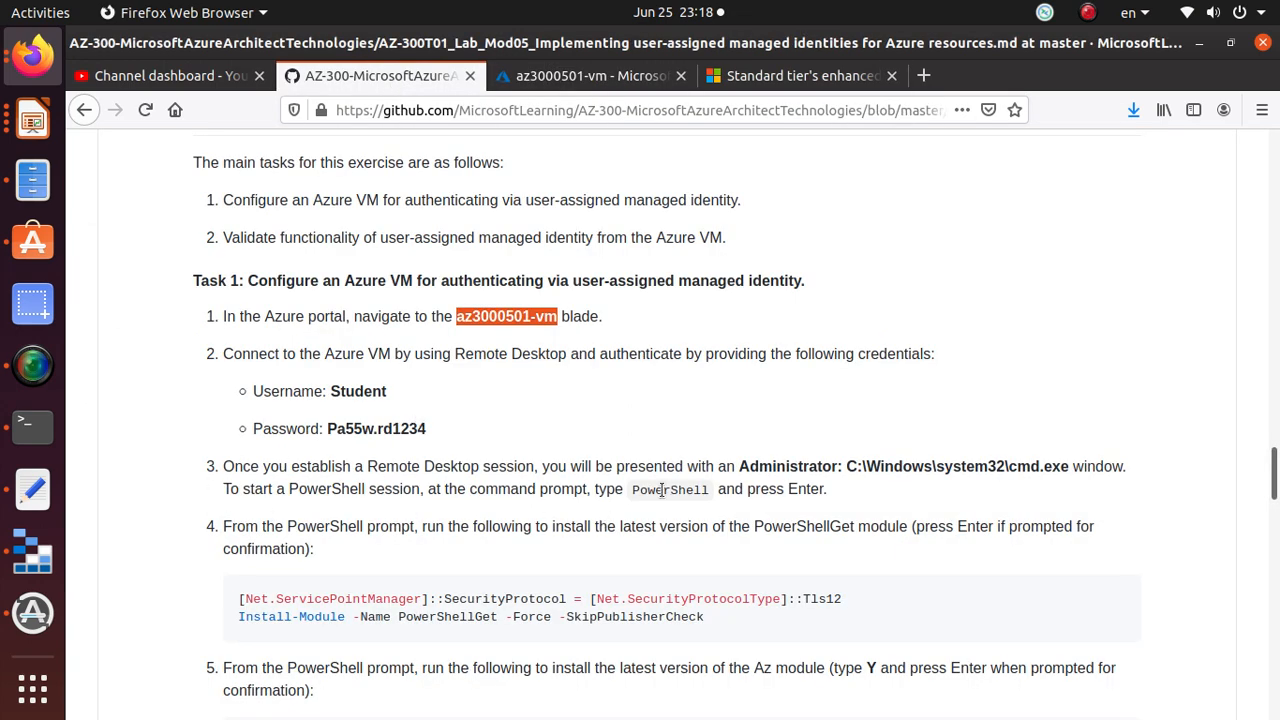
{"action": "left_click_drag", "start_coordinate": [636, 488], "coordinate": [718, 490]}
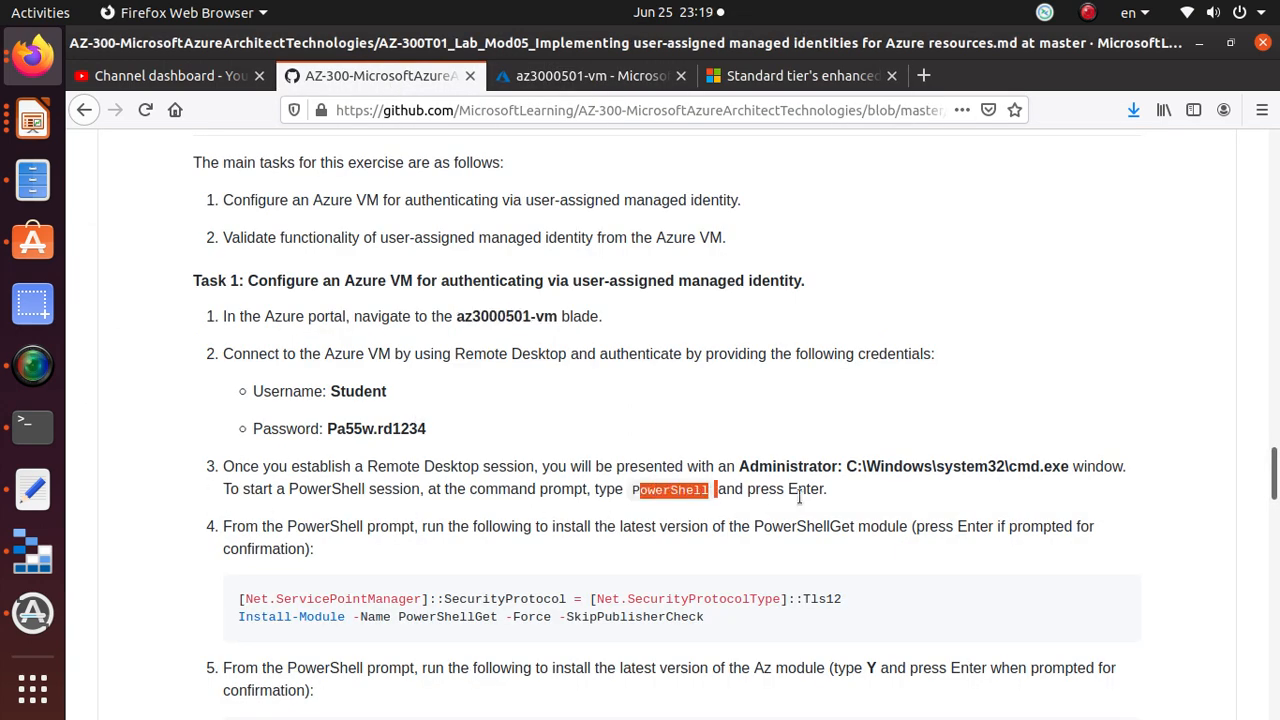
{"action": "scroll", "coordinate": [799, 496], "scroll_direction": "down", "scroll_amount": 3}
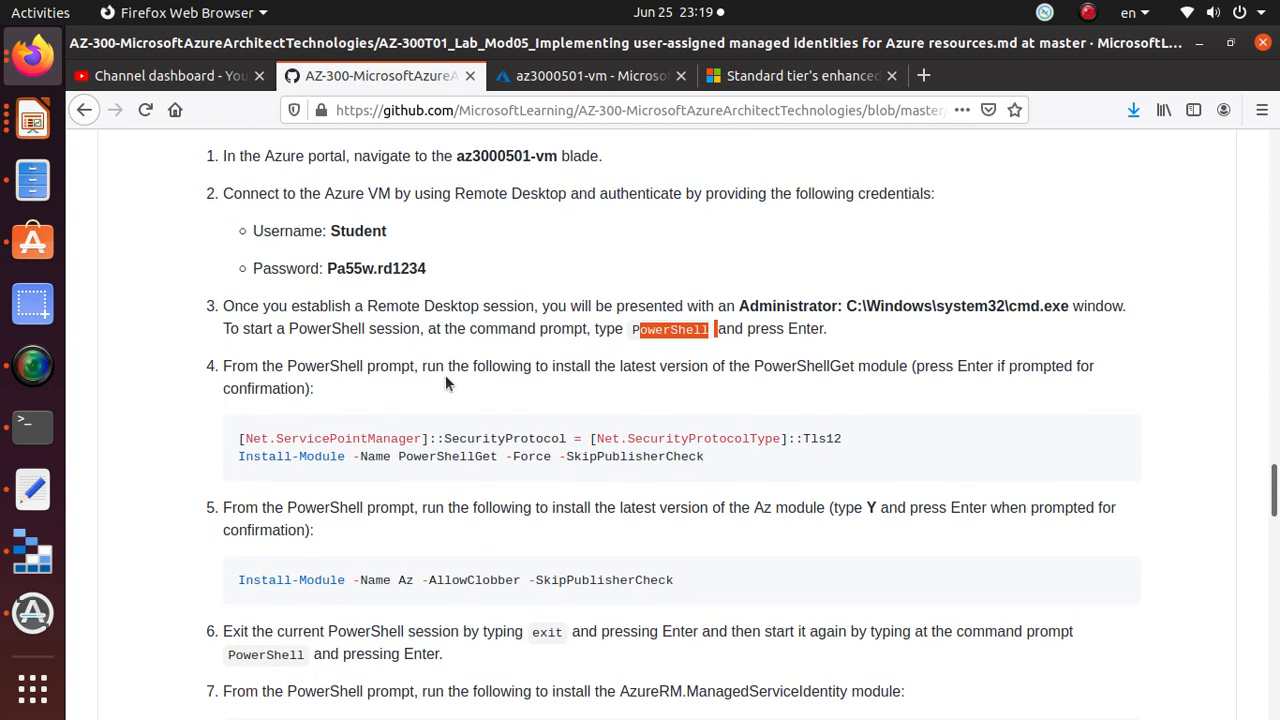
{"action": "left_click_drag", "start_coordinate": [552, 368], "coordinate": [926, 369]}
{"action": "left_click_drag", "start_coordinate": [721, 455], "coordinate": [213, 423]}
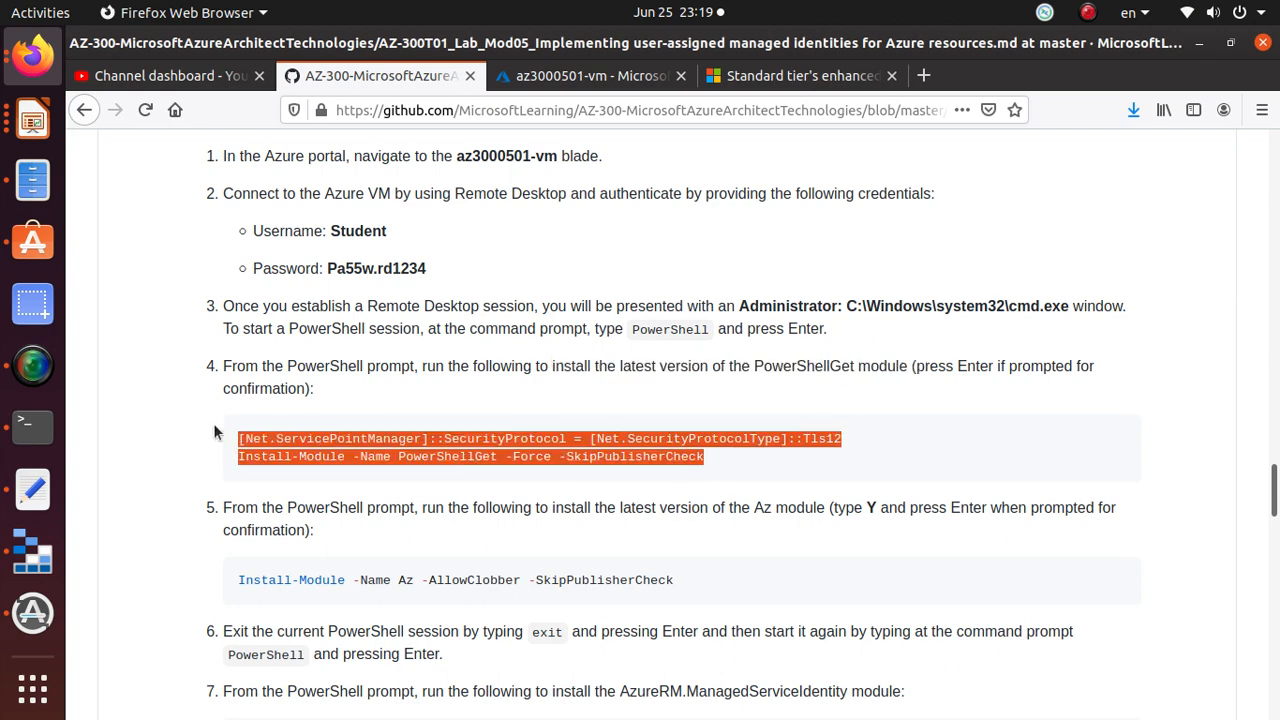
{"action": "right_click", "coordinate": [303, 444]}
{"action": "left_click", "coordinate": [346, 457]}
Return to Remote Desktop Viewer and try to paste the copied commands at the VM's PowerShell prompt.
{"action": "key", "text": "alt+Tab"}
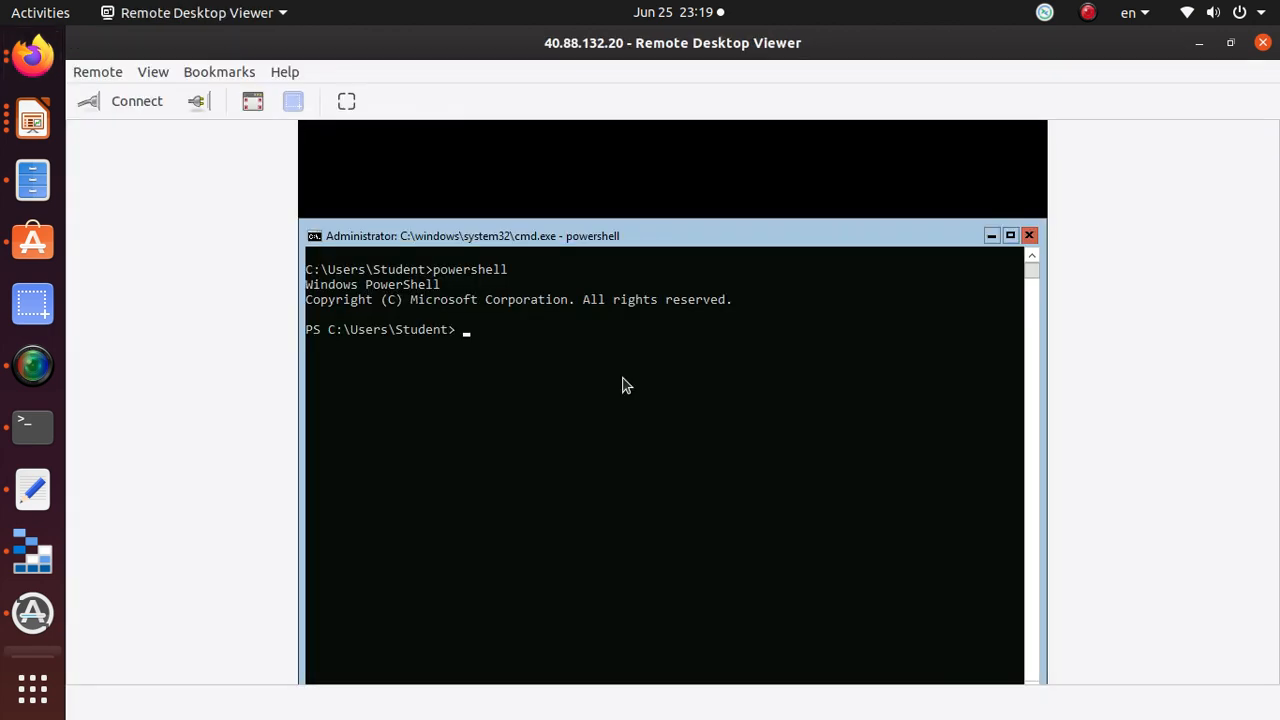
{"action": "right_click", "coordinate": [638, 243]}
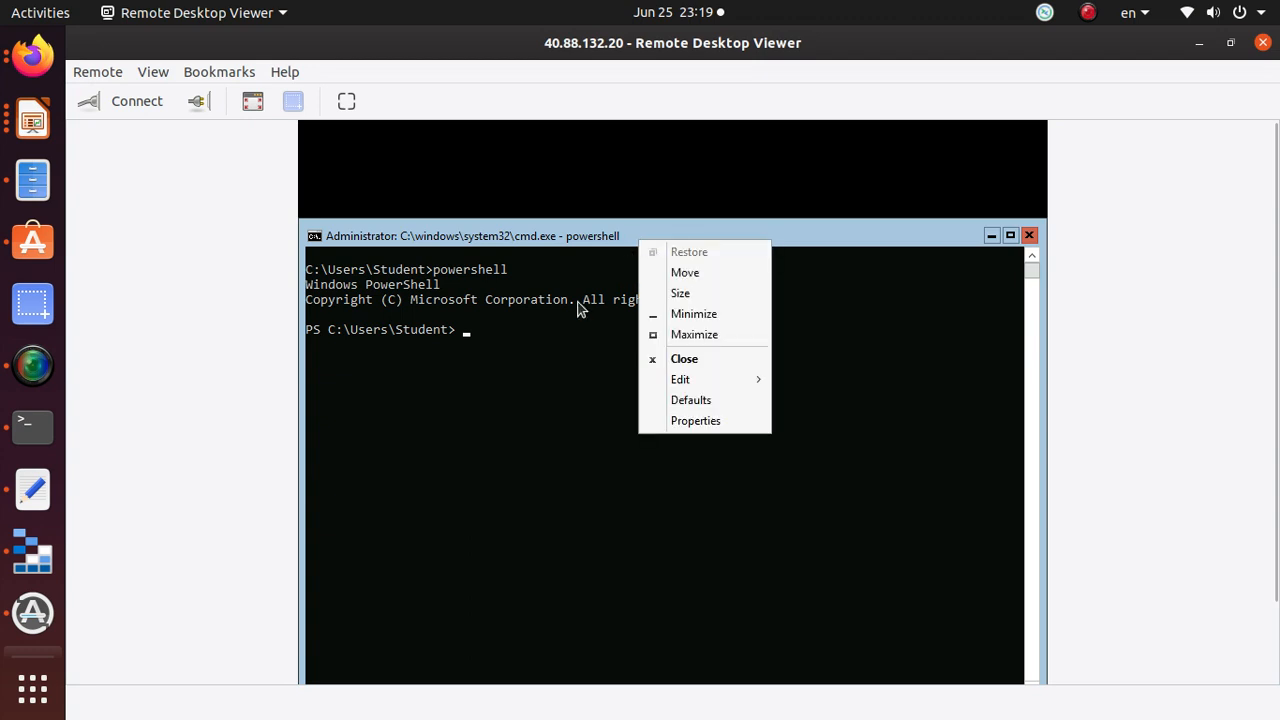
{"action": "mouse_move", "coordinate": [710, 379]}
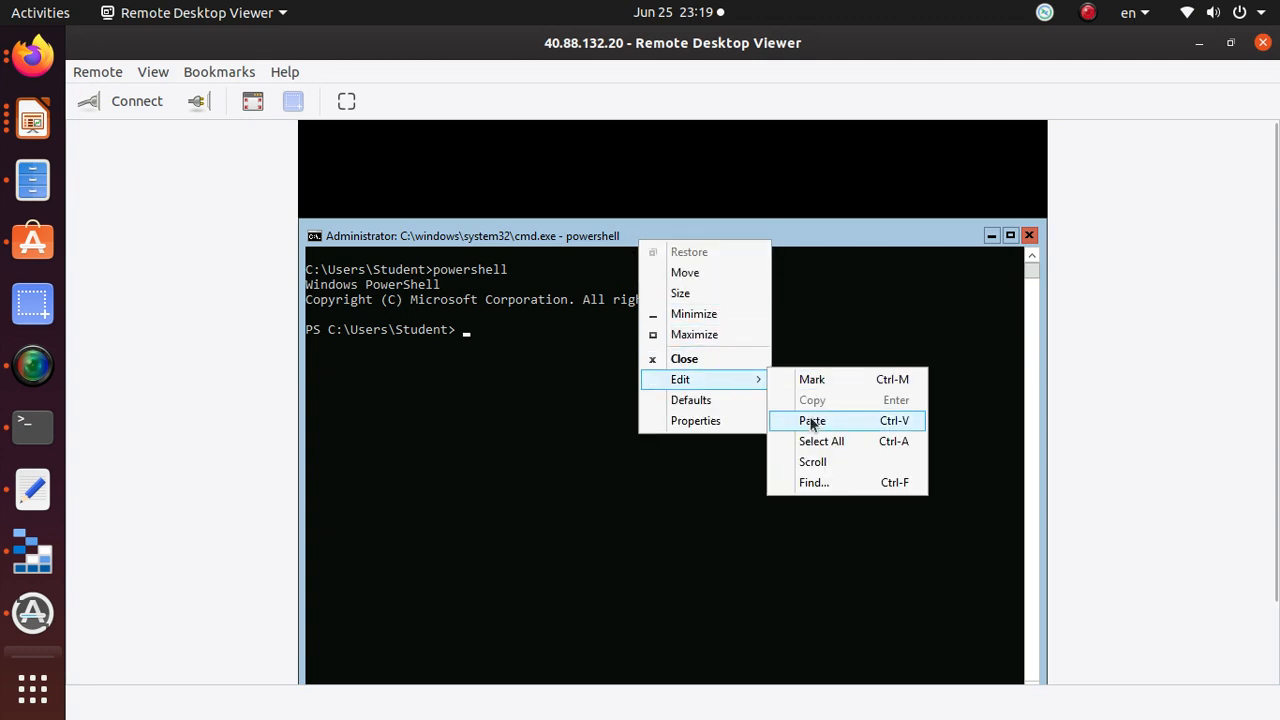
{"action": "left_click", "coordinate": [811, 420]}
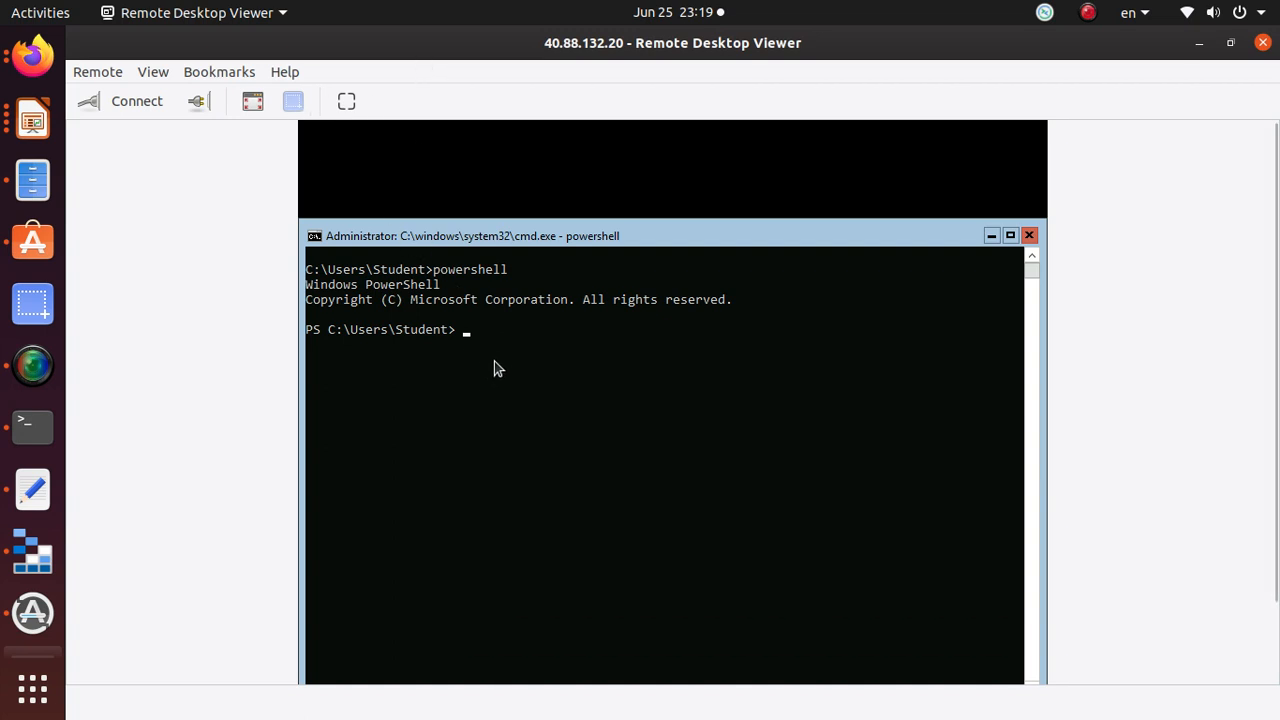
Copy the step 4 commands from the lab page again and retry pasting them into the remote PowerShell session.
{"action": "key", "text": "alt+Tab"}
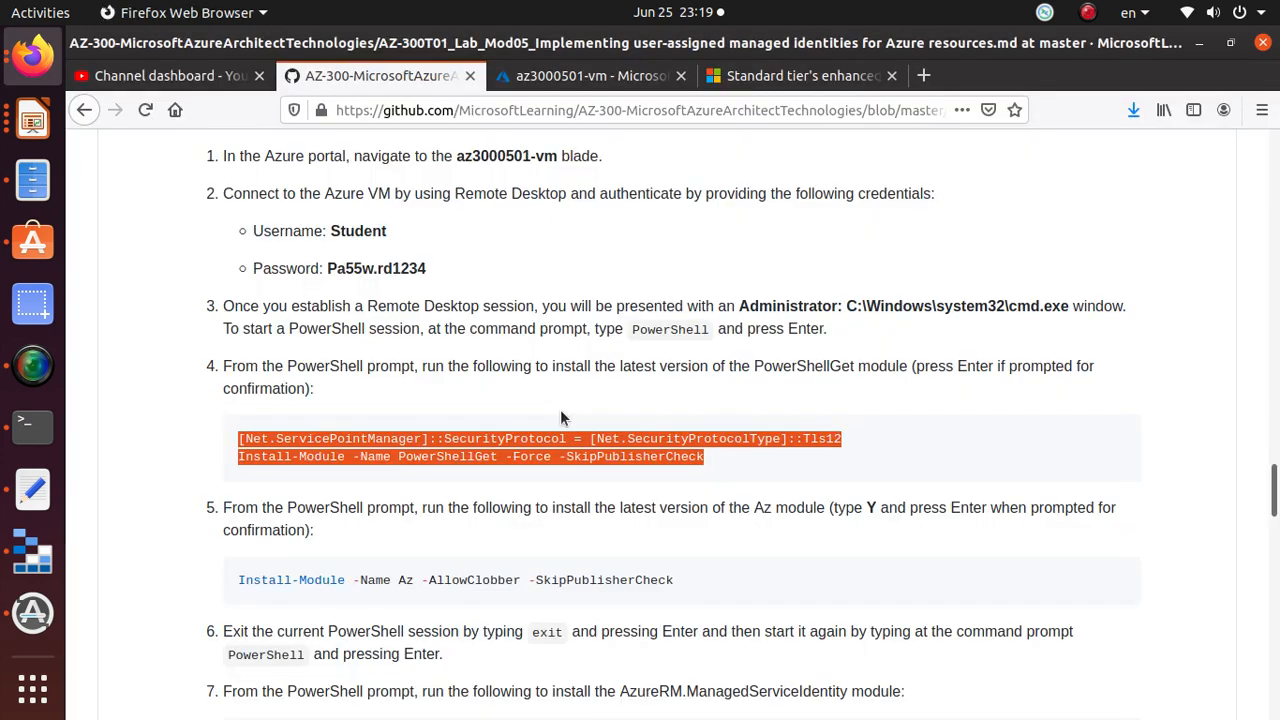
{"action": "right_click", "coordinate": [467, 452]}
{"action": "left_click", "coordinate": [488, 458]}
{"action": "key", "text": "alt+Tab"}
{"action": "left_click_drag", "start_coordinate": [503, 234], "coordinate": [547, 223]}
{"action": "right_click", "coordinate": [547, 223]}
{"action": "mouse_move", "coordinate": [588, 359]}
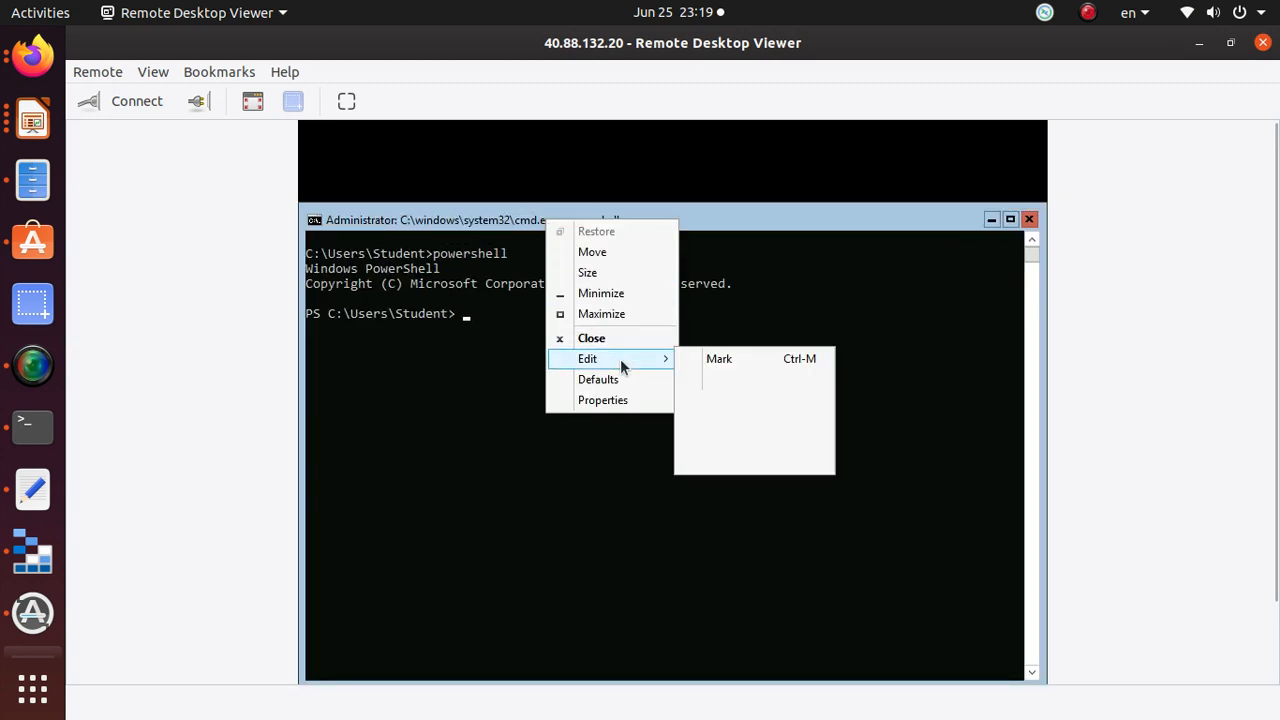
{"action": "left_click", "coordinate": [716, 400]}
{"action": "left_click", "coordinate": [451, 314]}
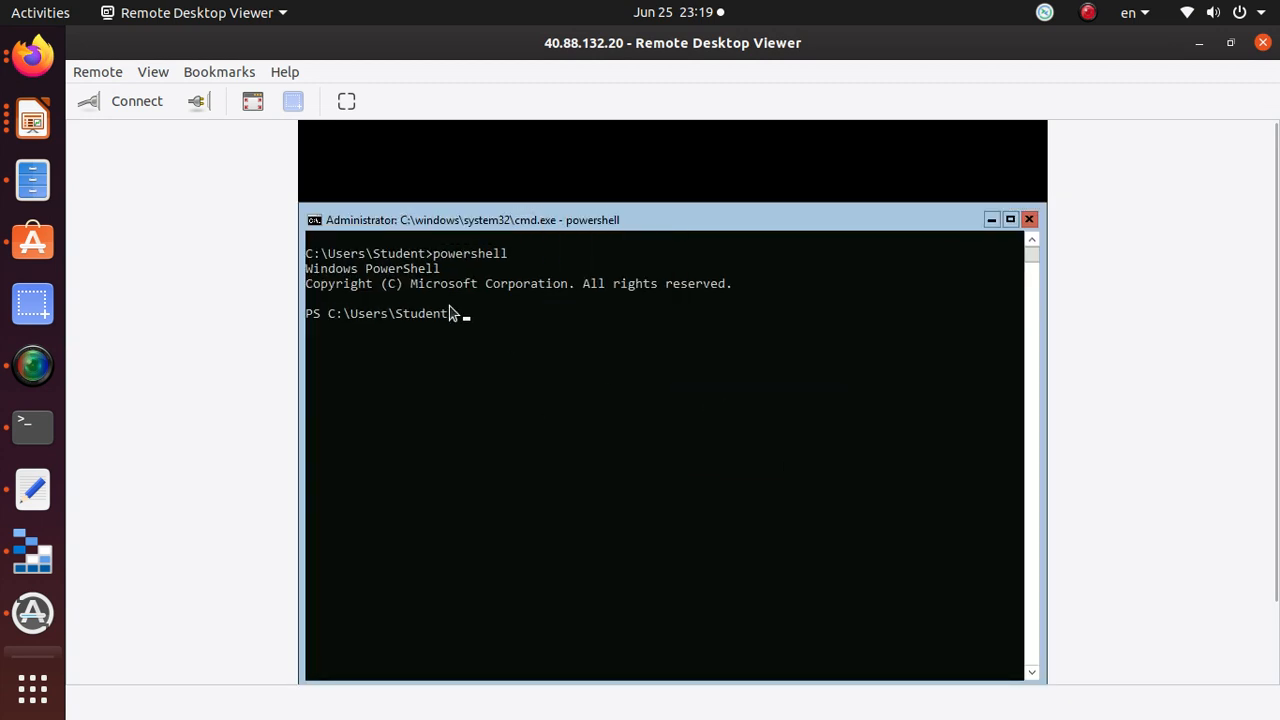
{"action": "left_click", "coordinate": [478, 325]}
Reposition the remote console window and try entering the step 4 command by hand, starting with "[", while checking the lab page.
{"action": "left_click_drag", "start_coordinate": [516, 233], "coordinate": [606, 225]}
{"action": "left_click", "coordinate": [542, 376]}
{"action": "left_click_drag", "start_coordinate": [491, 223], "coordinate": [458, 148]}
{"action": "key", "text": "alt+Tab"}
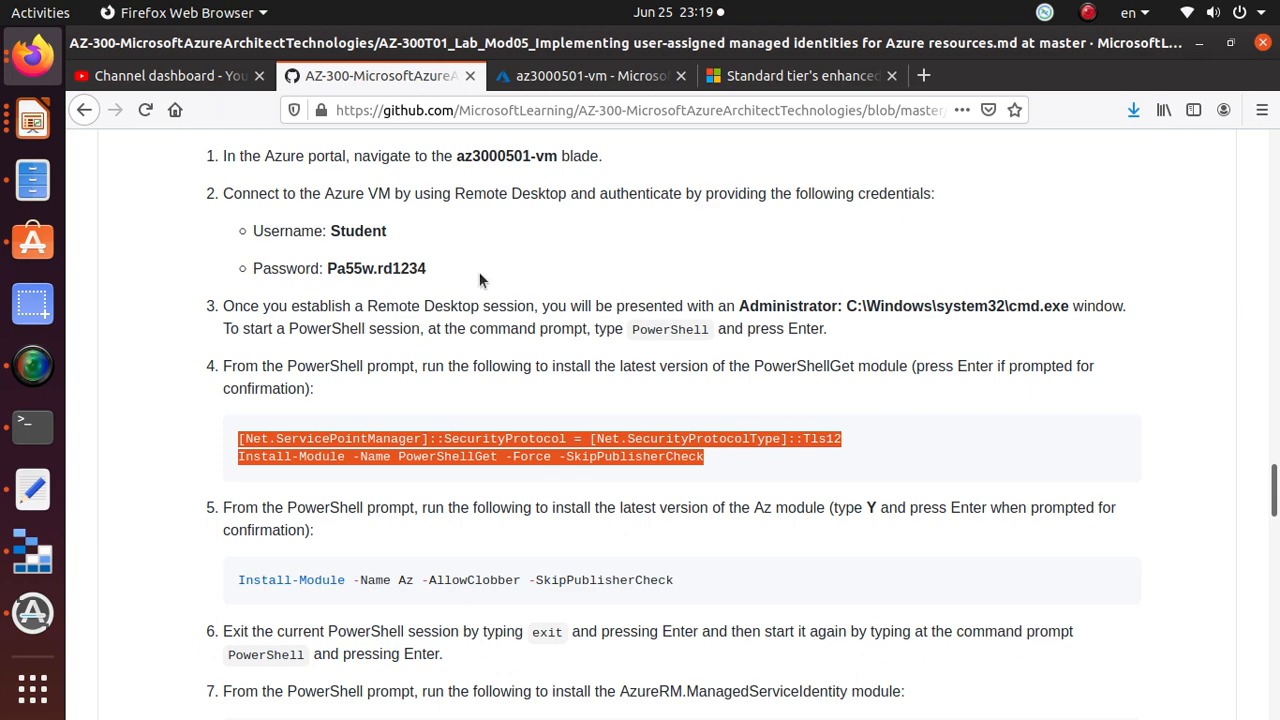
{"action": "left_click", "coordinate": [320, 446]}
{"action": "key", "text": "alt+Tab"}
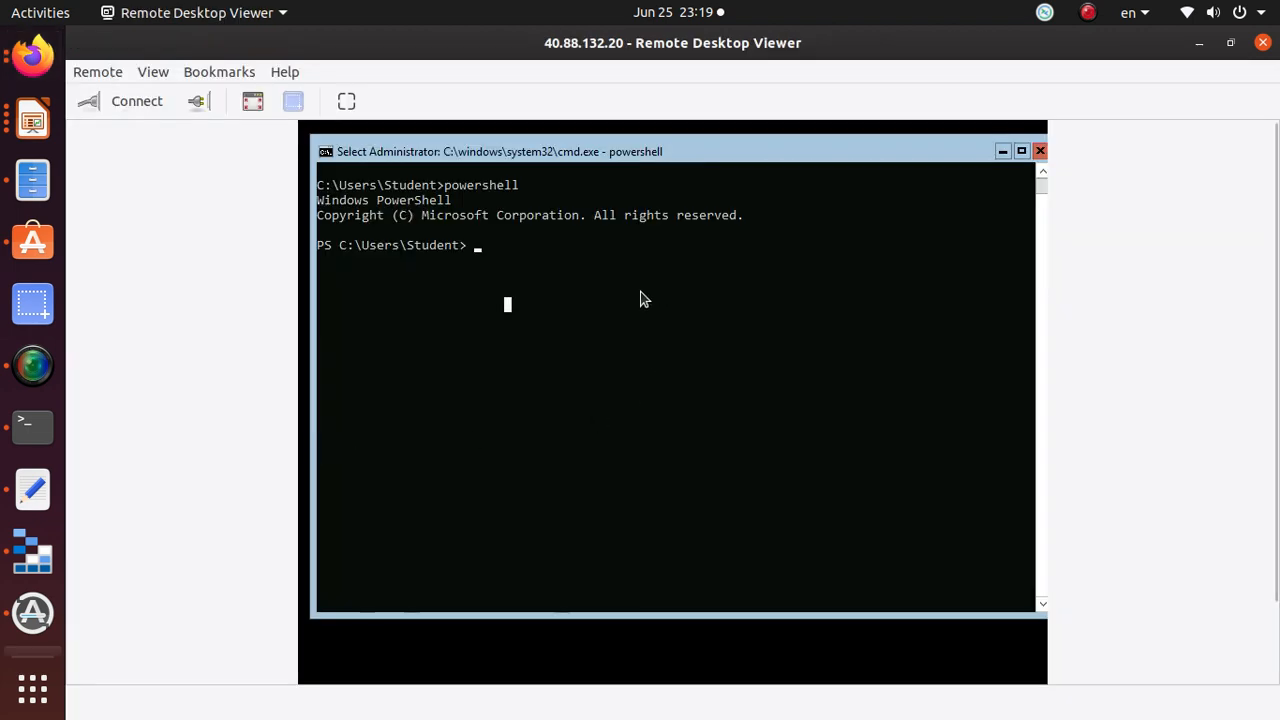
{"action": "type", "text": "["}
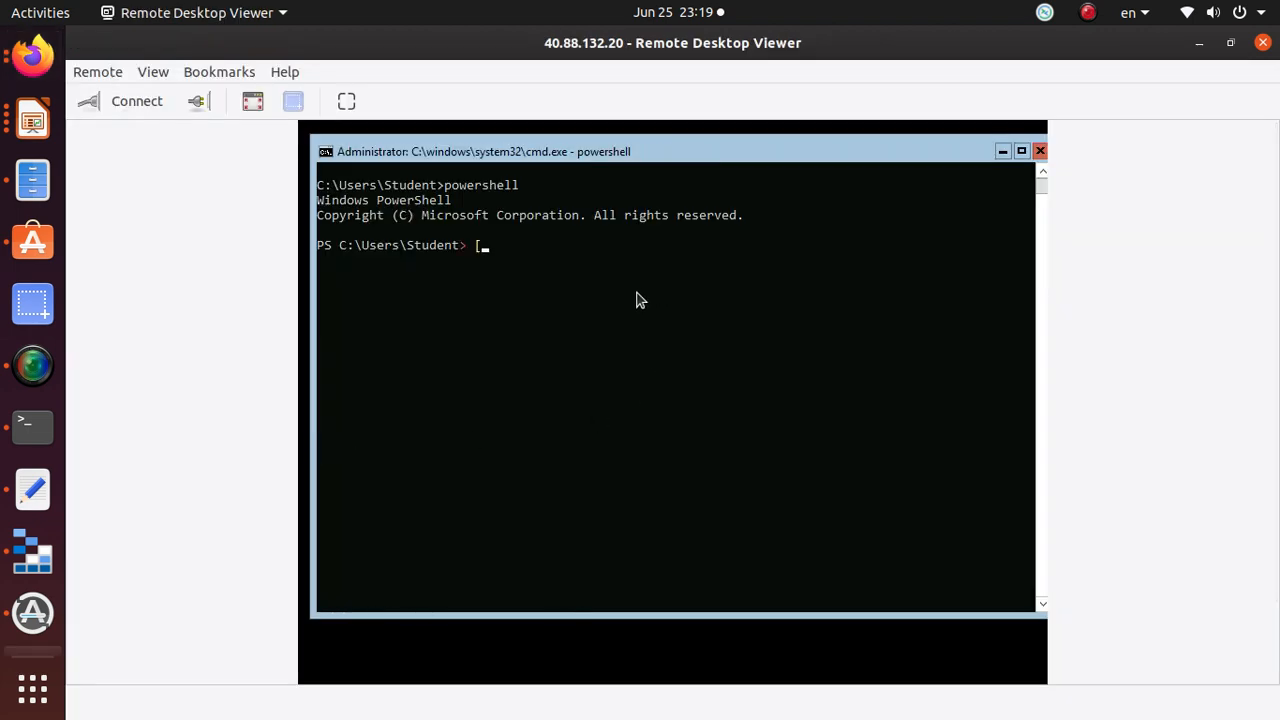
{"action": "key", "text": "alt+Tab"}
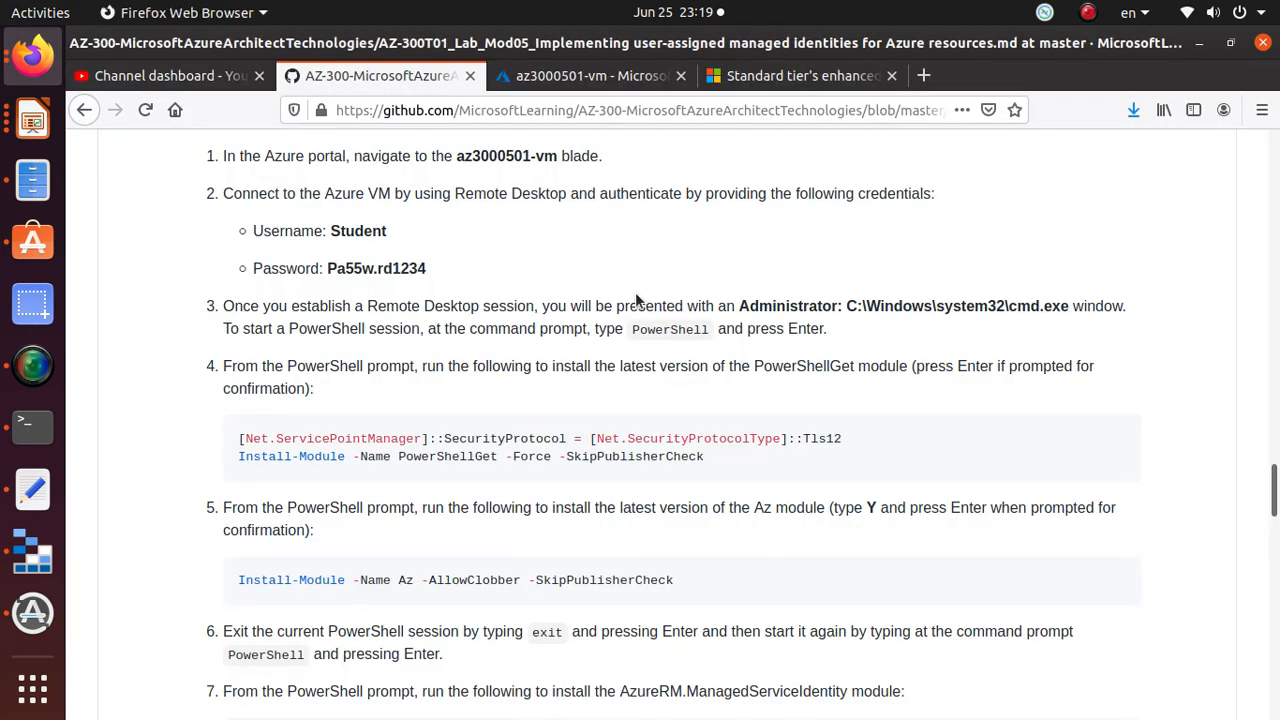
{"action": "key", "text": "alt+Tab"}
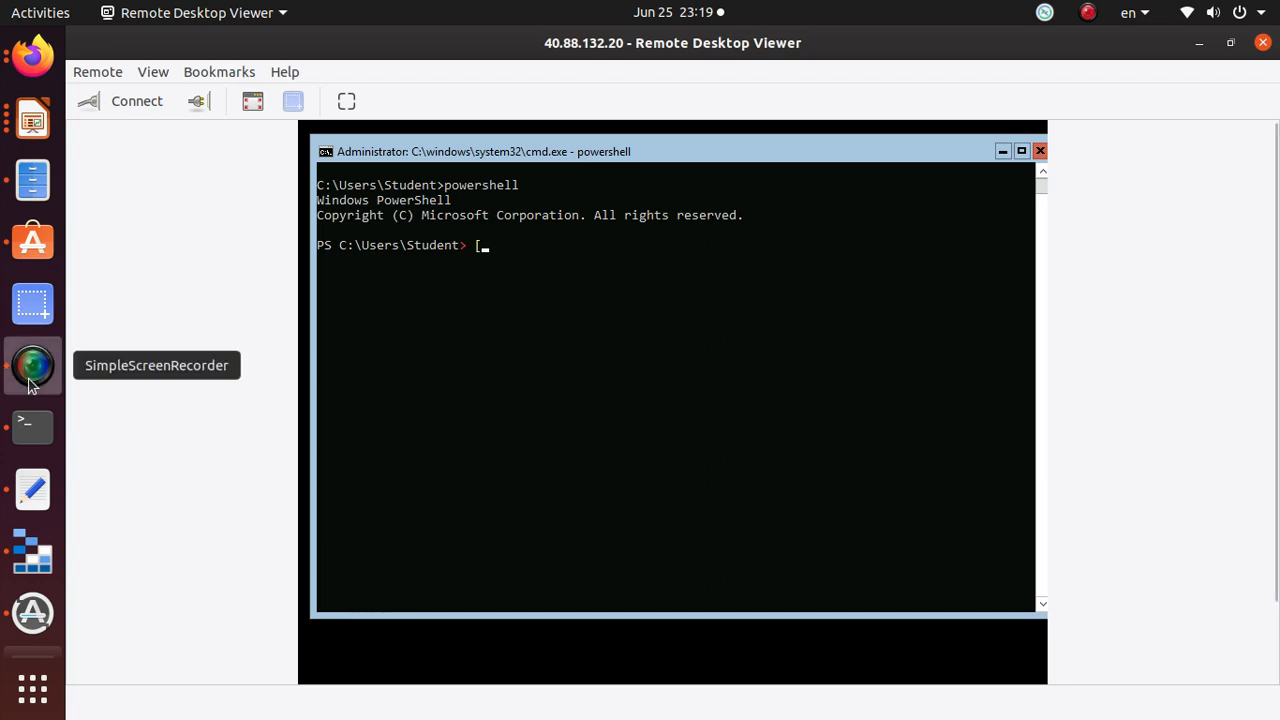
Minimize the screen recorder and run Install-Module -Name PowerShellGet -Force -SkipPublisherCheck in the VM's Remmina session.
{"action": "left_click", "coordinate": [33, 365]}
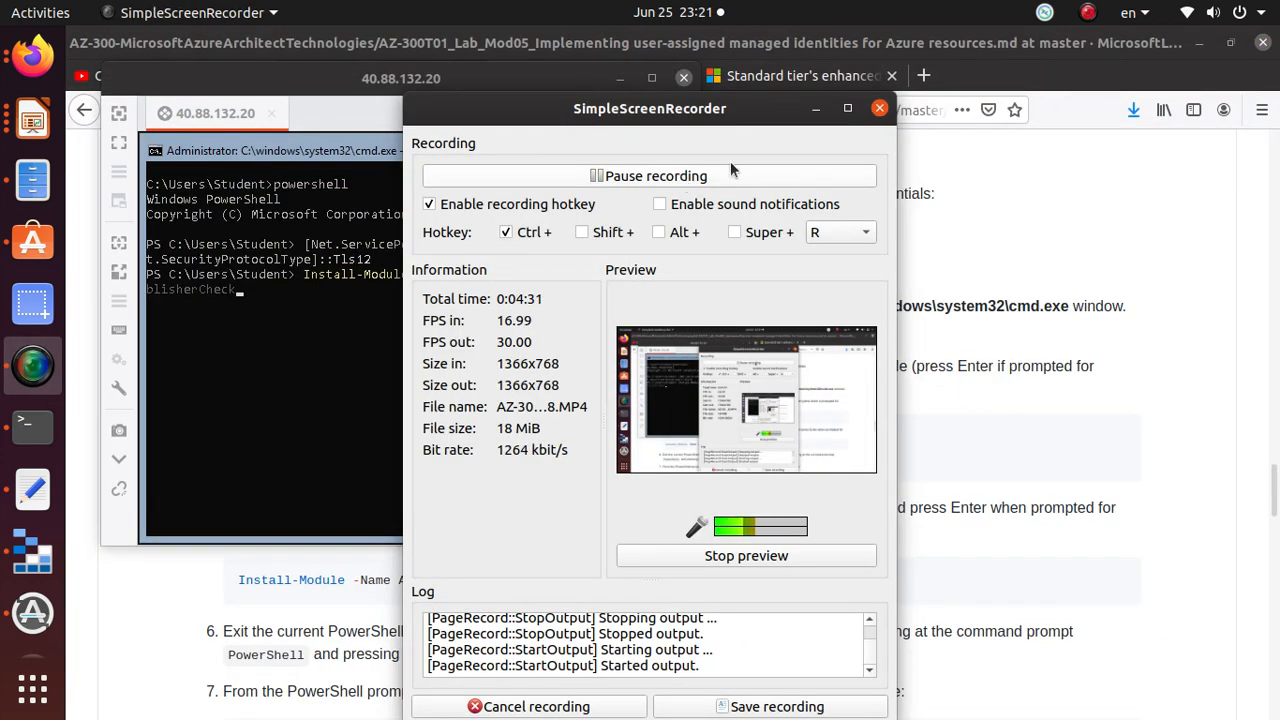
{"action": "left_click", "coordinate": [816, 108]}
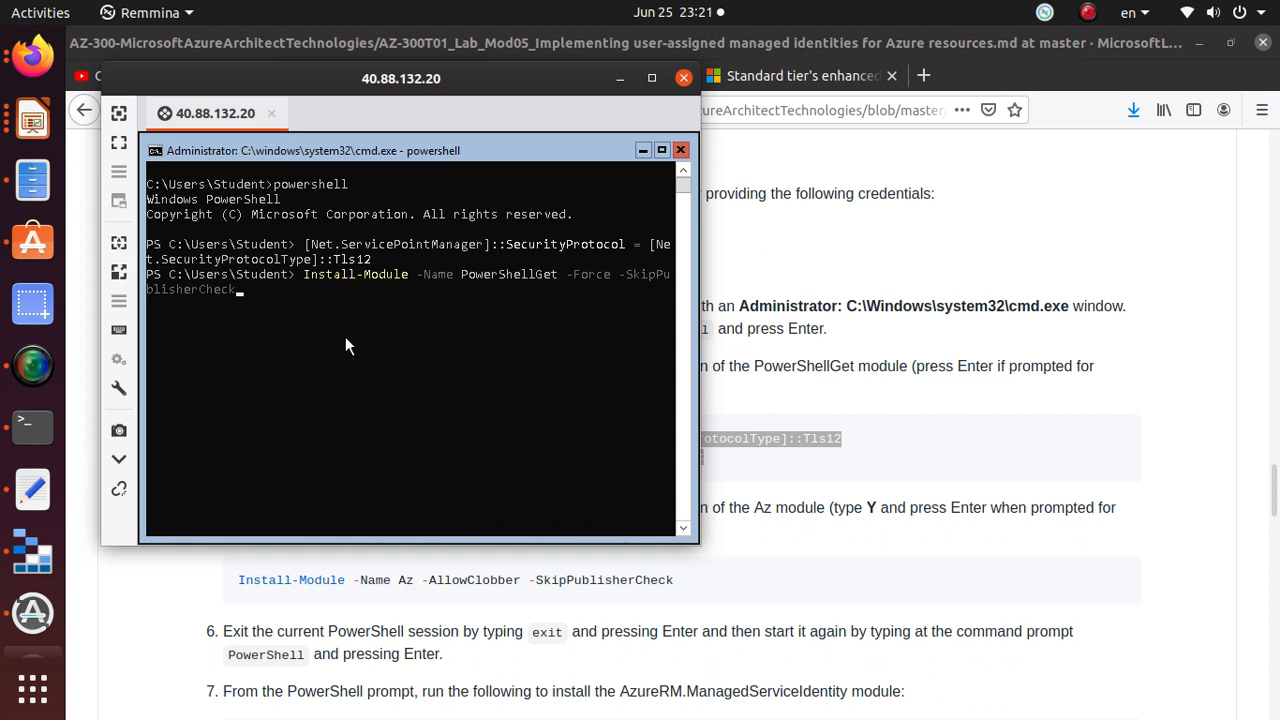
{"action": "key", "text": "Return"}
Copy the command Install-Module -Name Az -AllowClobber -SkipPublisherCheck from step 5 of the lab instructions in Firefox.
{"action": "left_click", "coordinate": [856, 436]}
{"action": "scroll", "coordinate": [853, 443], "scroll_direction": "down", "scroll_amount": 3}
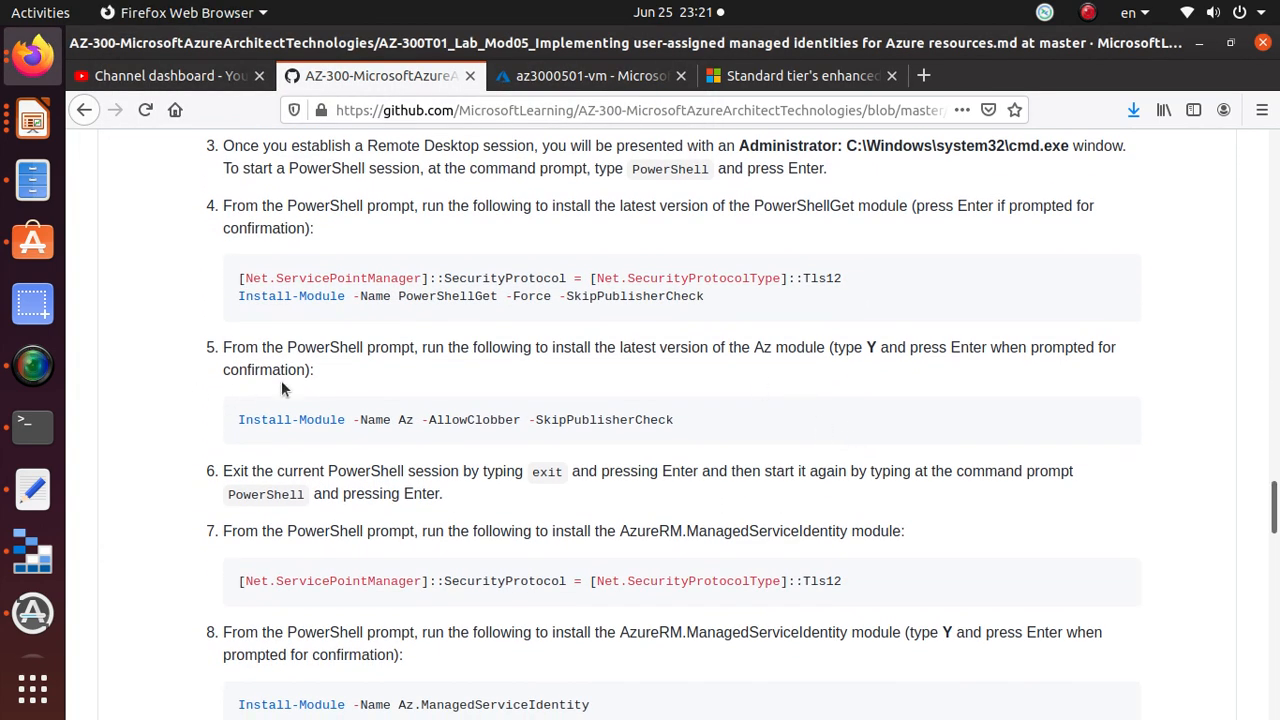
{"action": "triple_click", "coordinate": [407, 420]}
{"action": "right_click", "coordinate": [407, 420]}
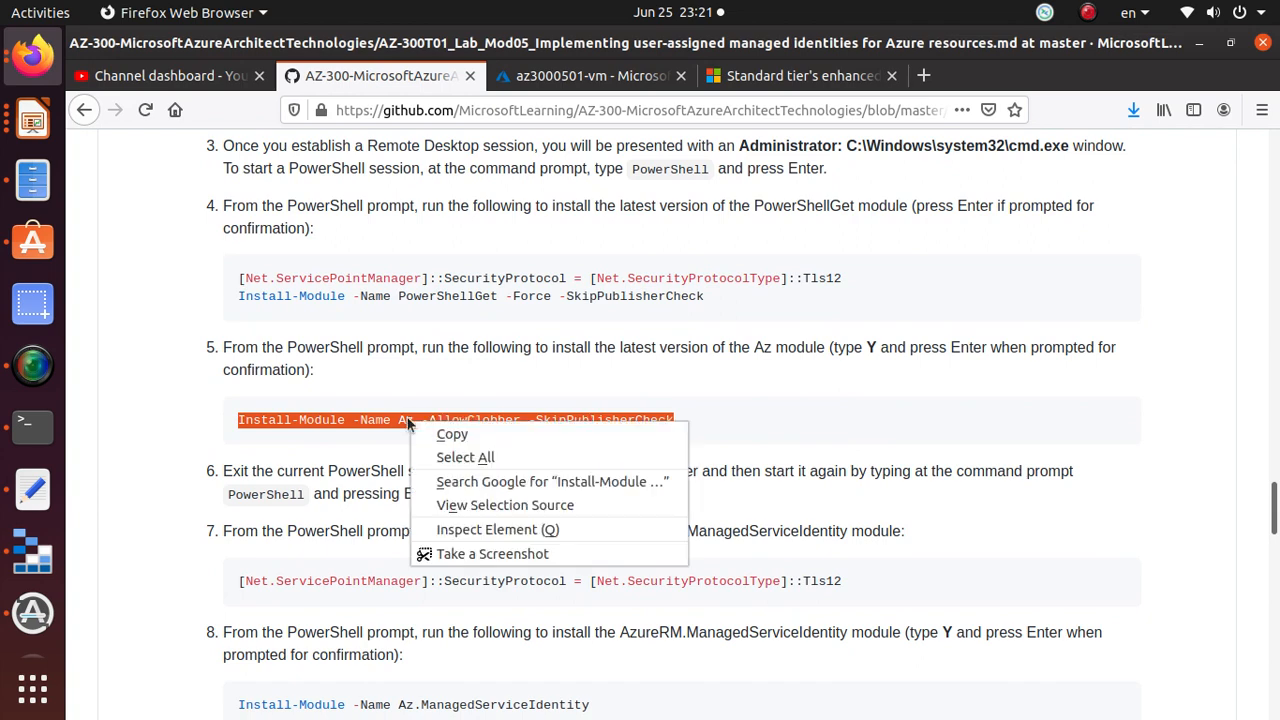
{"action": "left_click", "coordinate": [444, 432]}
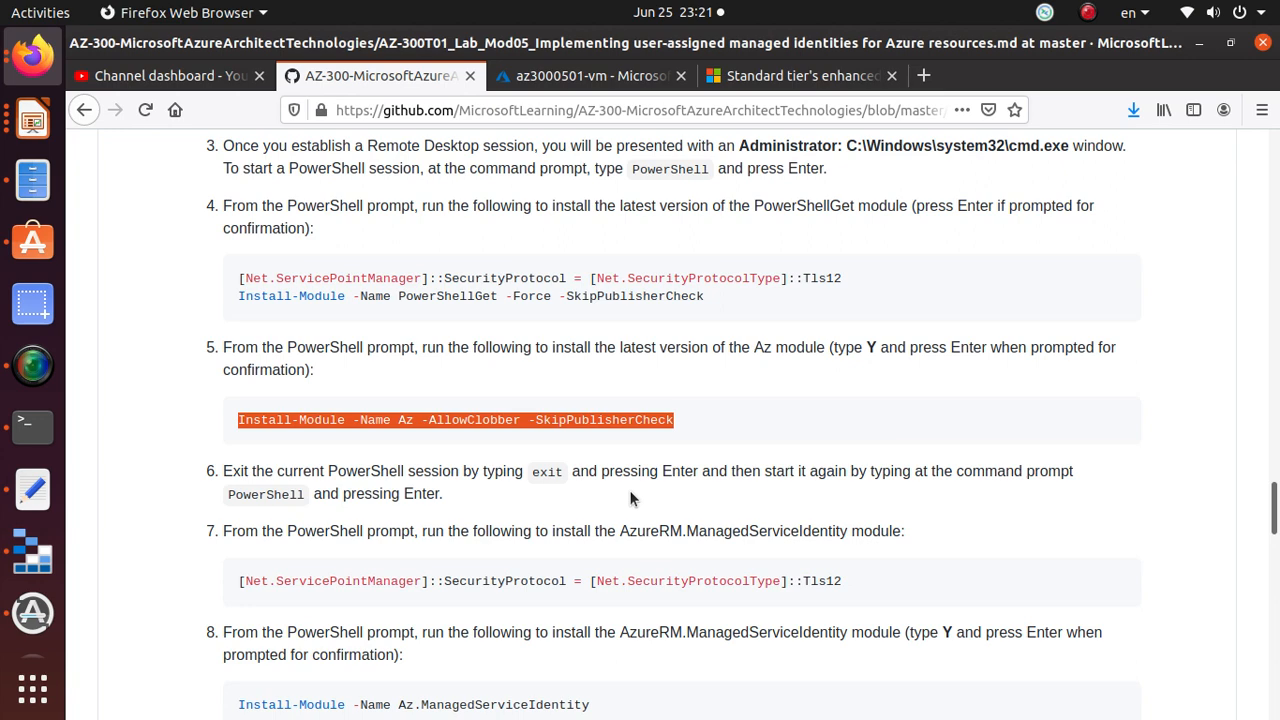
Paste and run the Az module installation command in the Remmina PowerShell session, answering Y to the untrusted repository prompt.
{"action": "key", "text": "alt+Tab"}
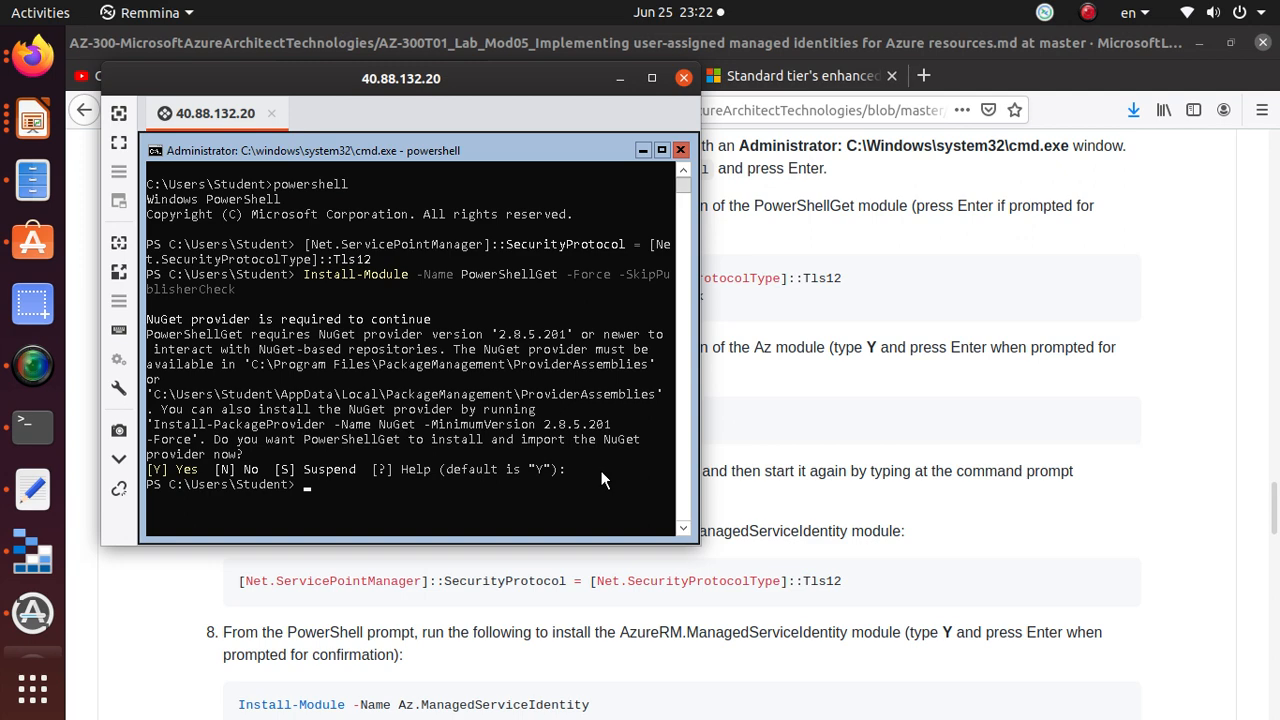
{"action": "right_click", "coordinate": [481, 490]}
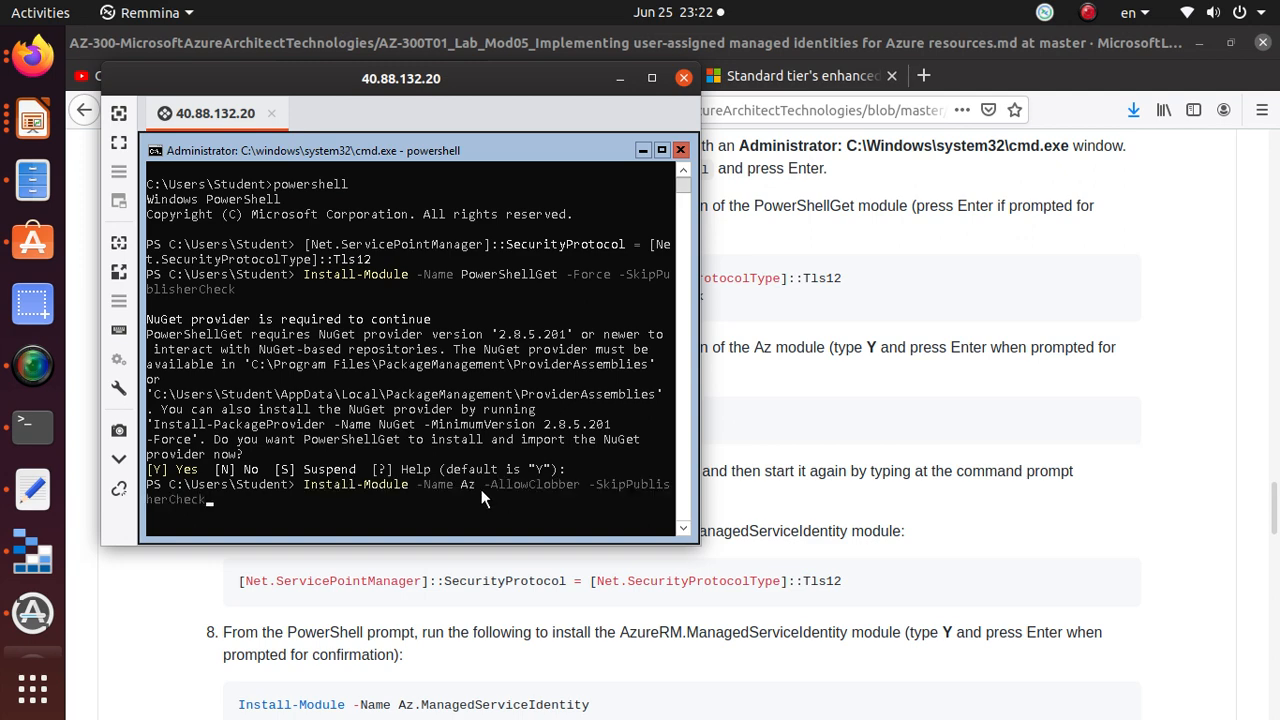
{"action": "key", "text": "Return"}
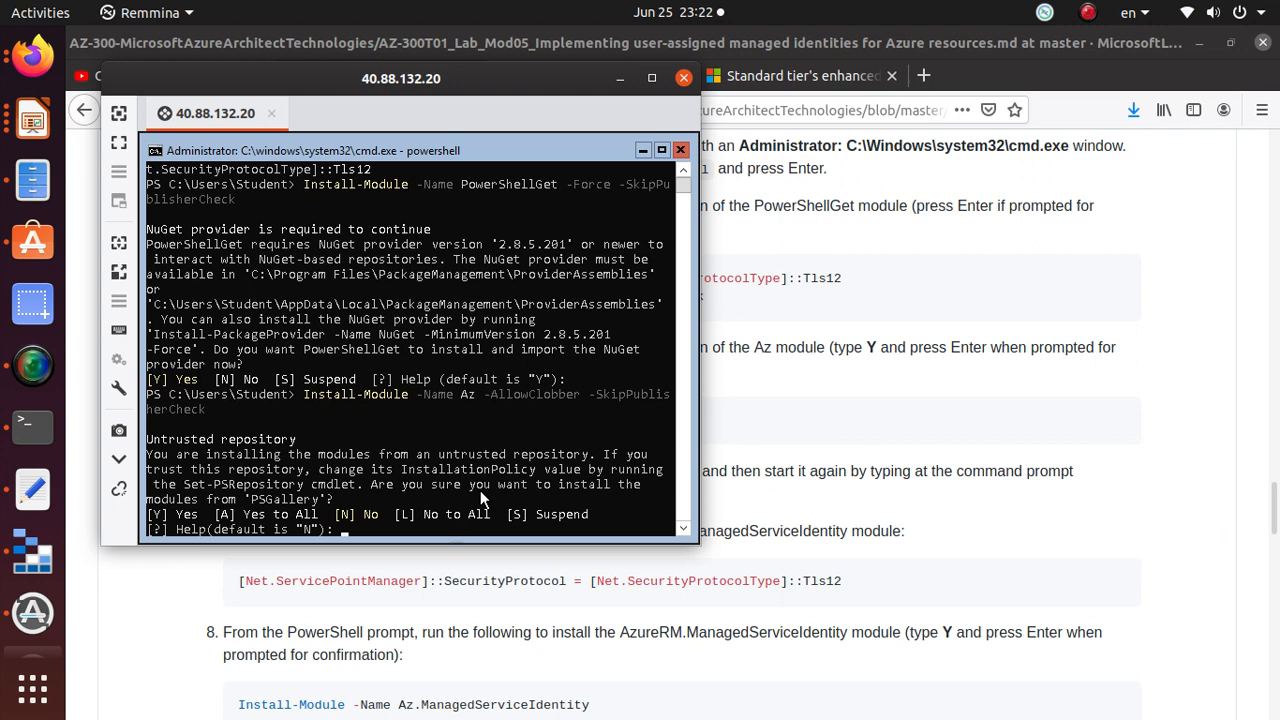
{"action": "type", "text": "Y"}
{"action": "key", "text": "Return"}
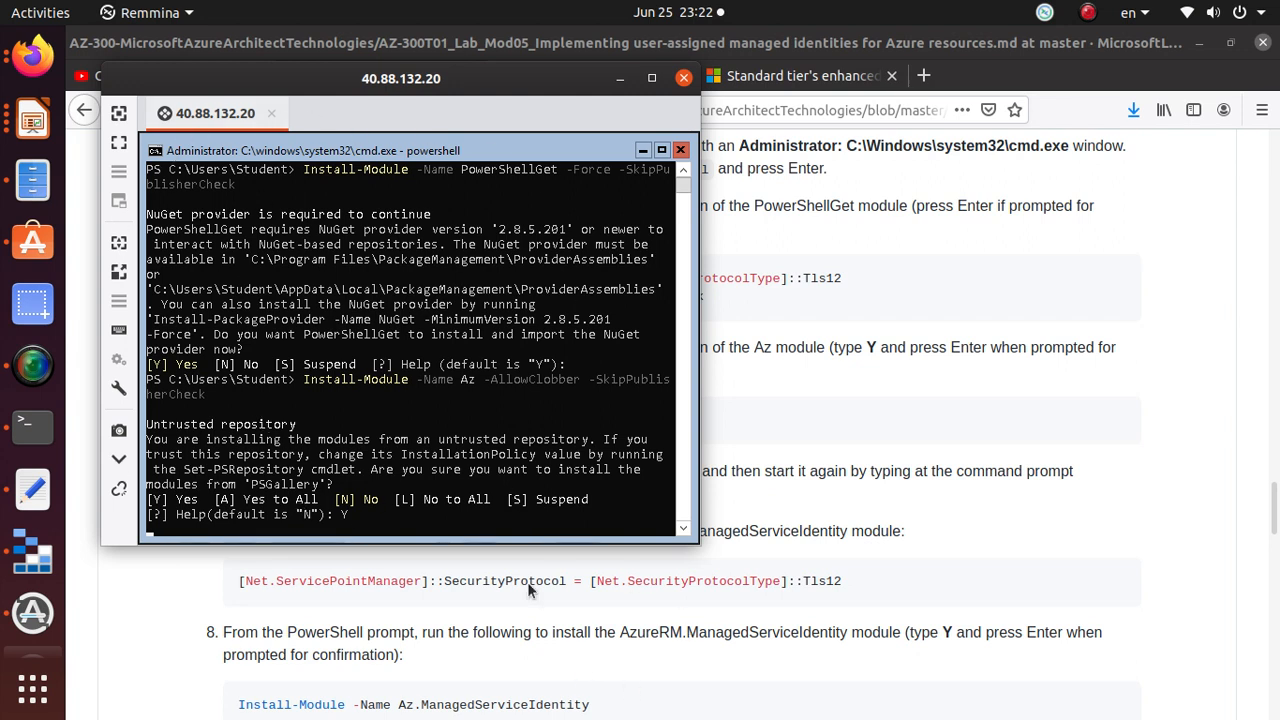
Review lab steps 5 to 8 and compare the Az installation command with the one running in the remote PowerShell session.
{"action": "left_click", "coordinate": [549, 604]}
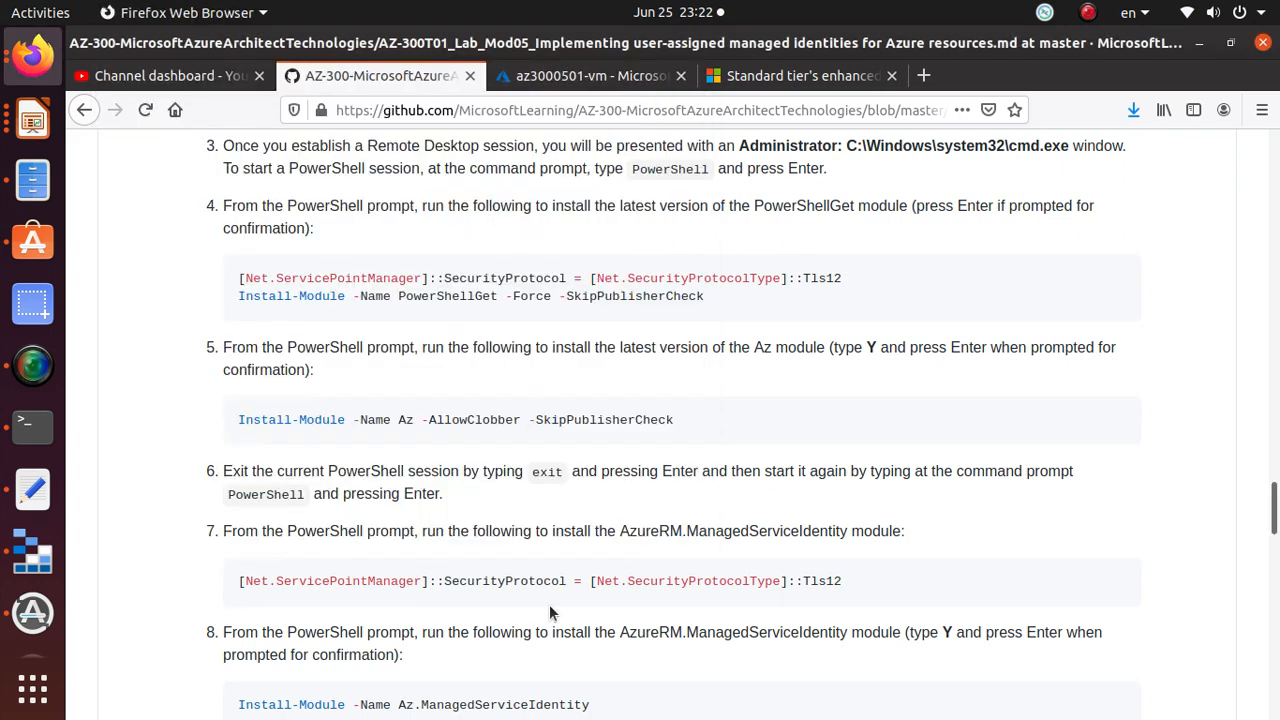
{"action": "scroll", "coordinate": [549, 605], "scroll_direction": "down", "scroll_amount": 2}
{"action": "scroll", "coordinate": [549, 605], "scroll_direction": "down", "scroll_amount": 1}
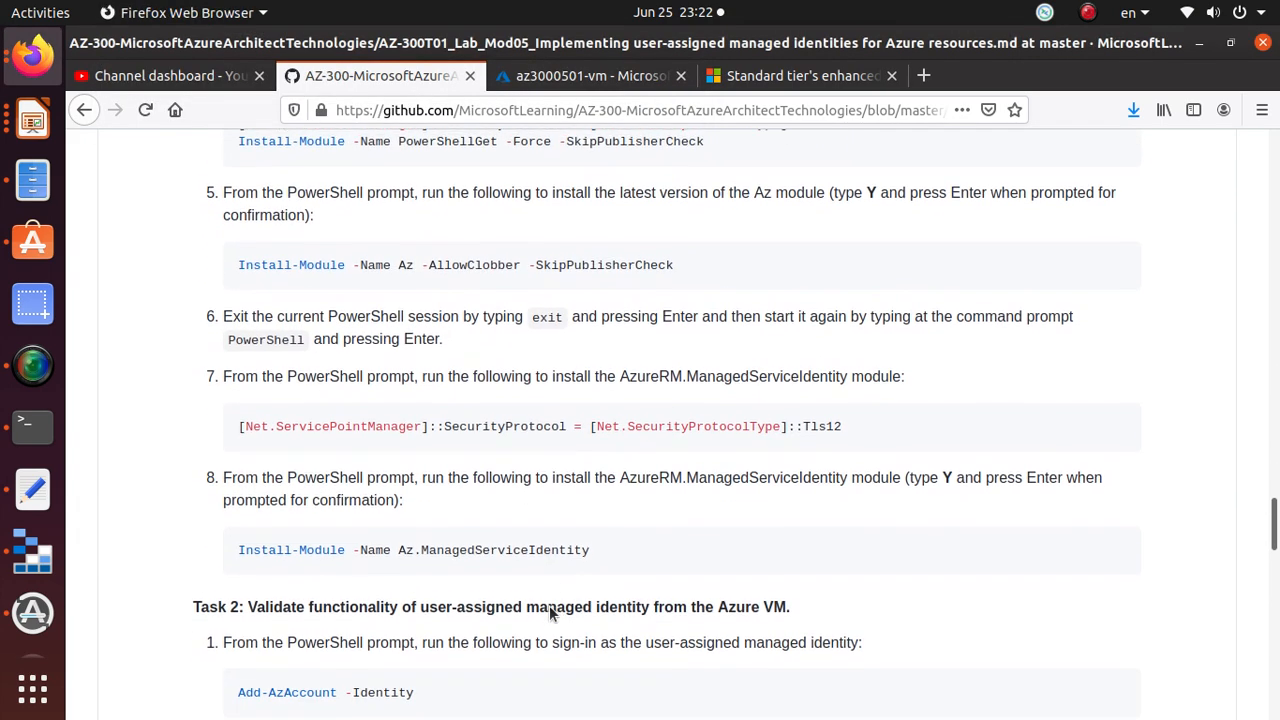
{"action": "scroll", "coordinate": [549, 608], "scroll_direction": "up", "scroll_amount": 1}
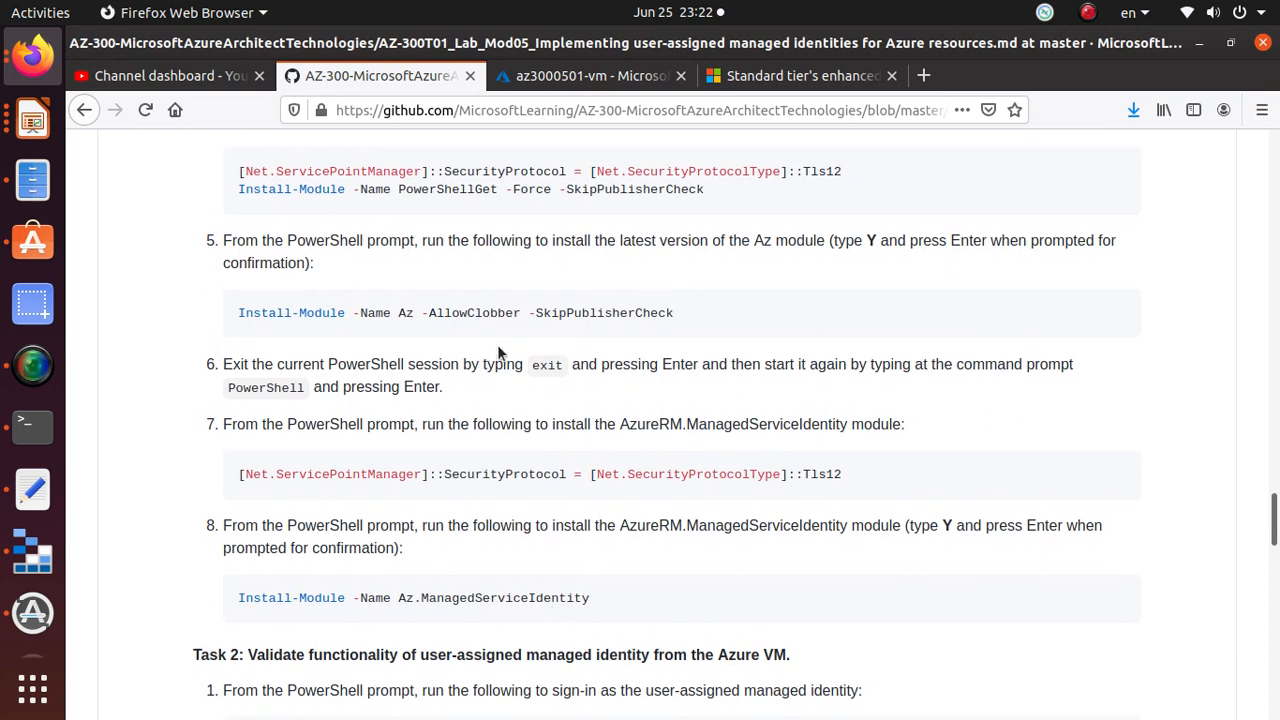
{"action": "triple_click", "coordinate": [601, 310]}
{"action": "key", "text": "alt+Tab"}
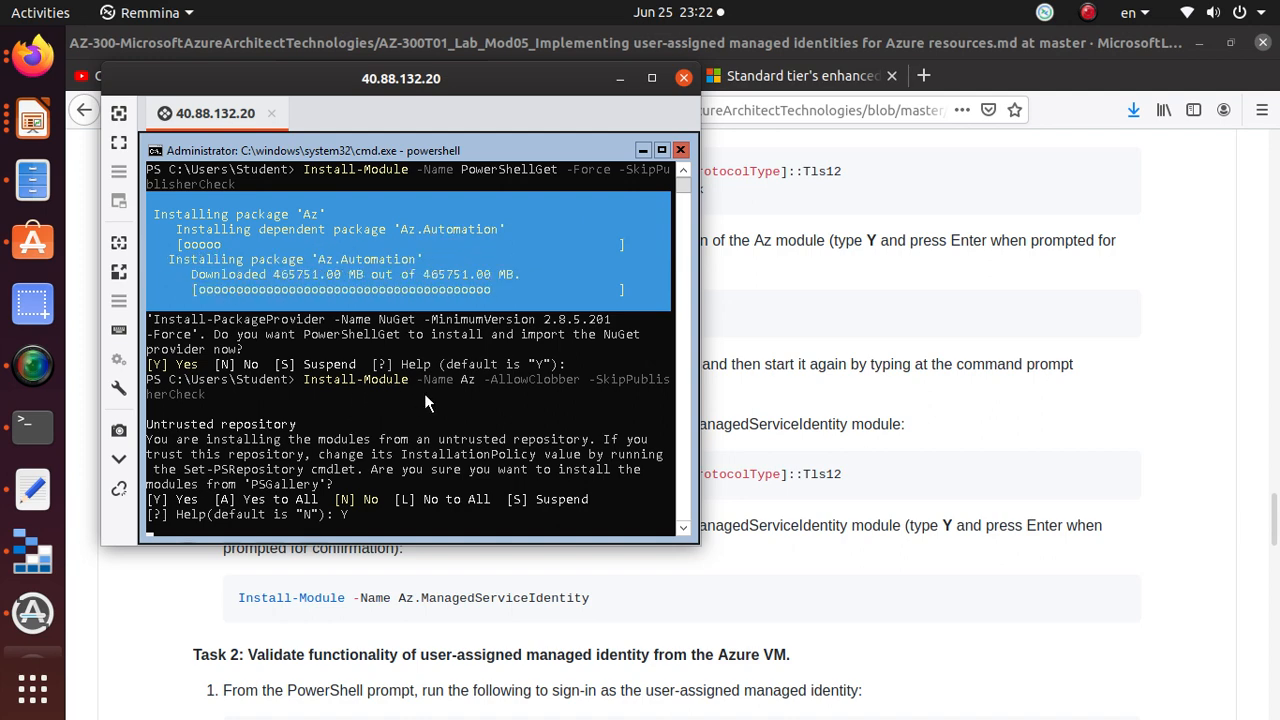
{"action": "left_click_drag", "start_coordinate": [557, 379], "coordinate": [293, 379]}
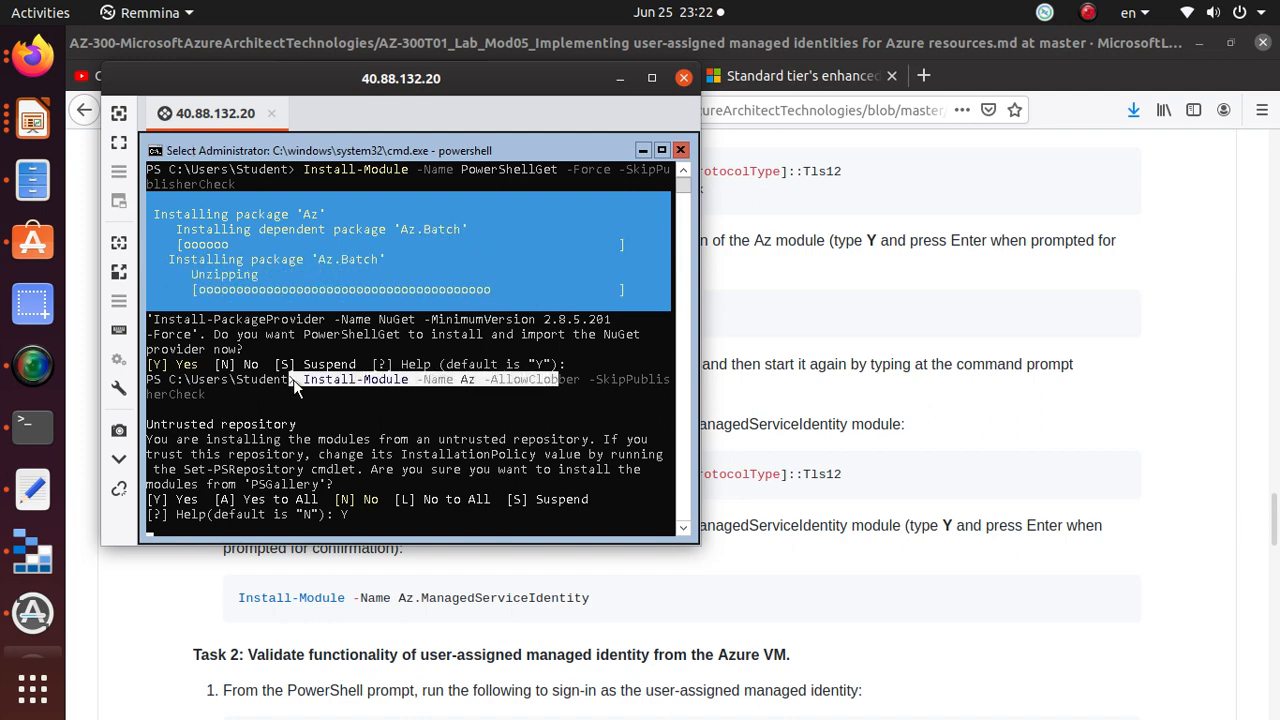
{"action": "left_click", "coordinate": [870, 434]}
{"action": "triple_click", "coordinate": [606, 314]}
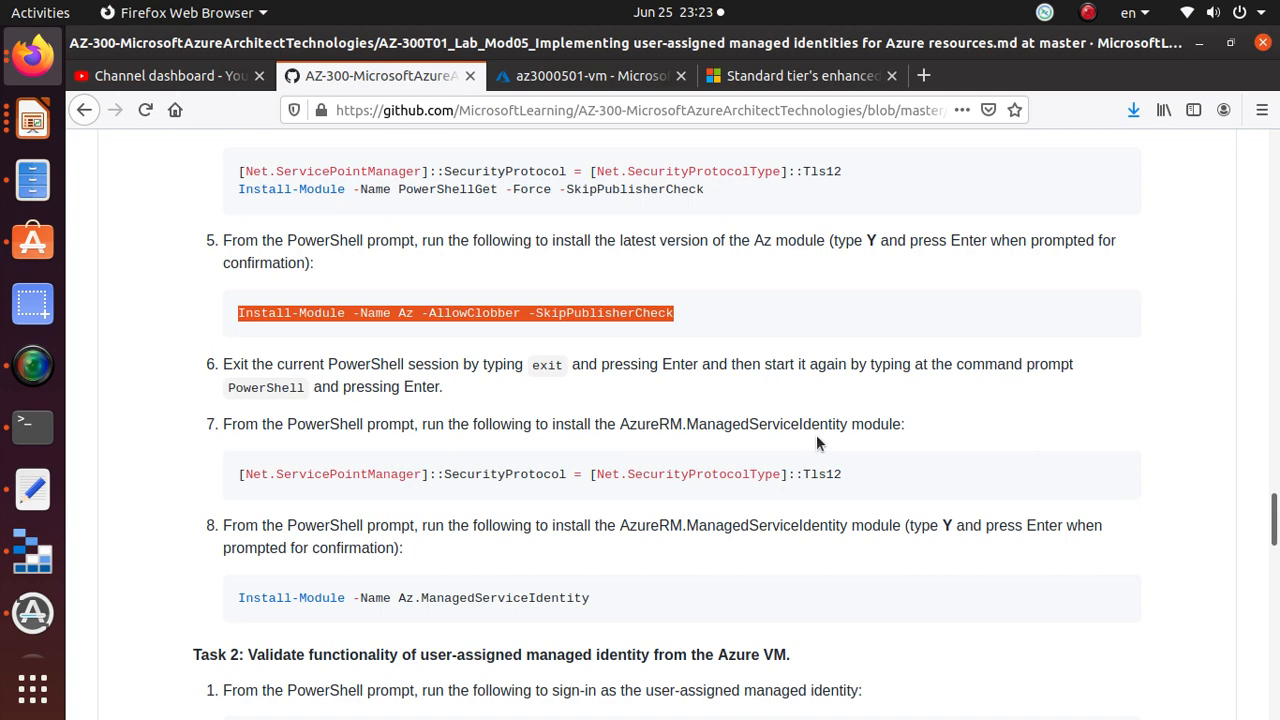
Highlight the complete TLS 1.2 security protocol command in lab step 7 and switch back to the Remmina session to check the Az installation.
{"action": "triple_click", "coordinate": [818, 475]}
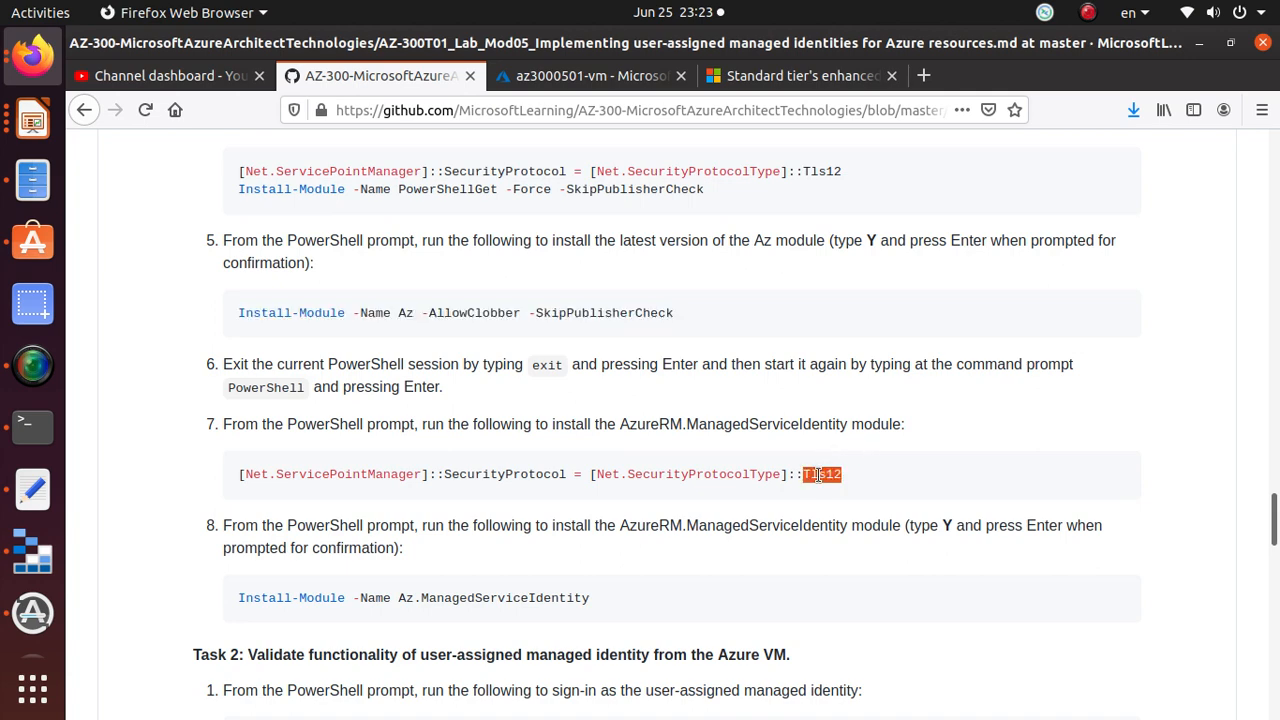
{"action": "left_click", "coordinate": [818, 475]}
{"action": "triple_click", "coordinate": [818, 475]}
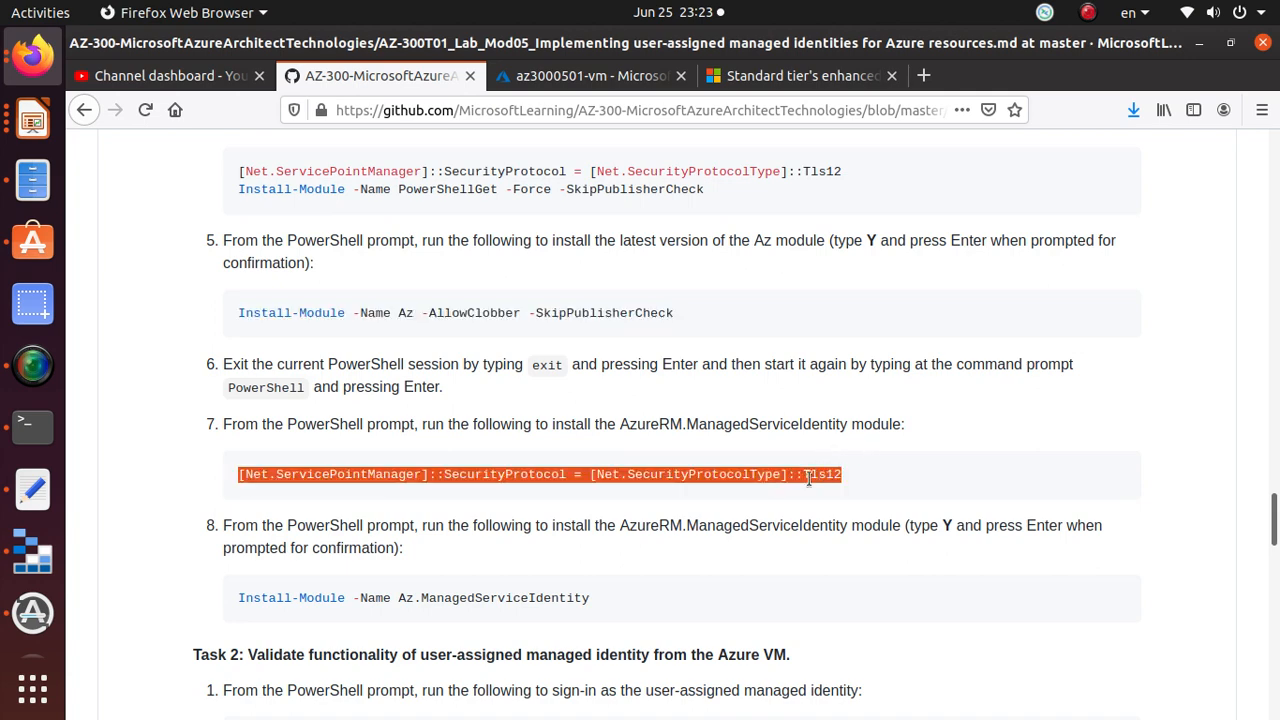
{"action": "key", "text": "alt+Tab"}
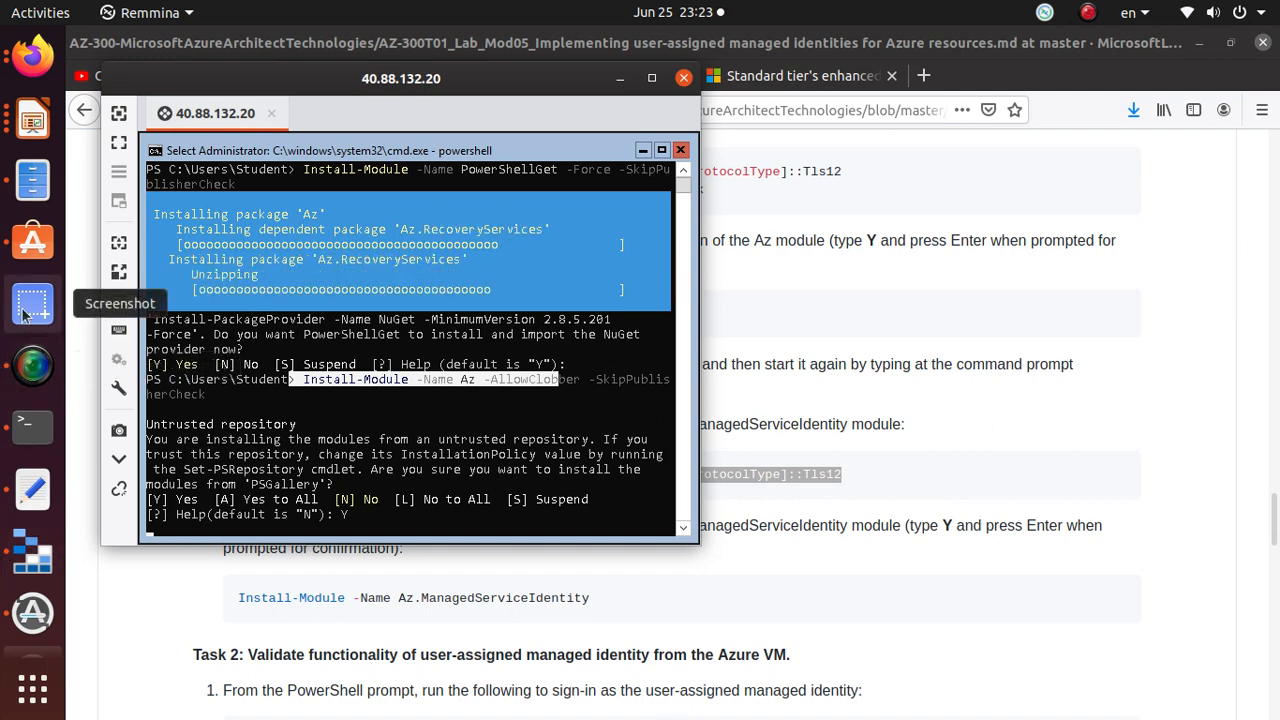
{"action": "left_click", "coordinate": [33, 370]}
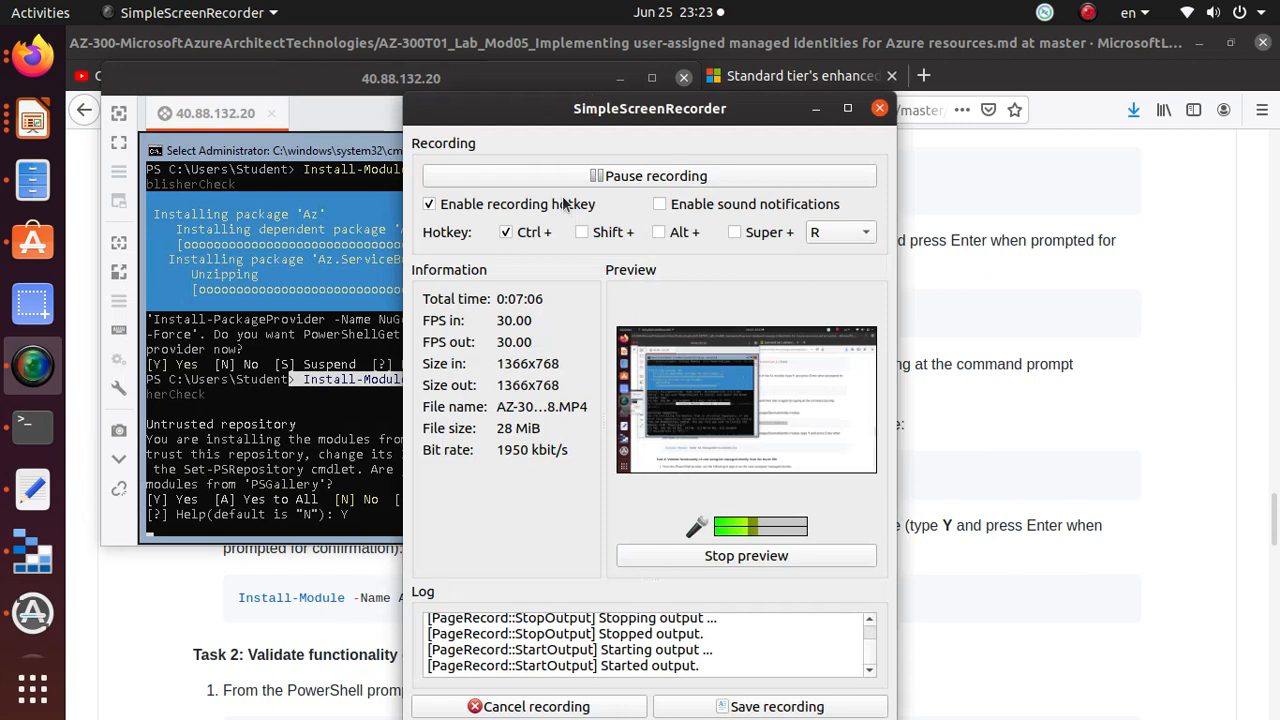
{"action": "left_click", "coordinate": [656, 176]}
{"action": "left_click", "coordinate": [637, 177]}
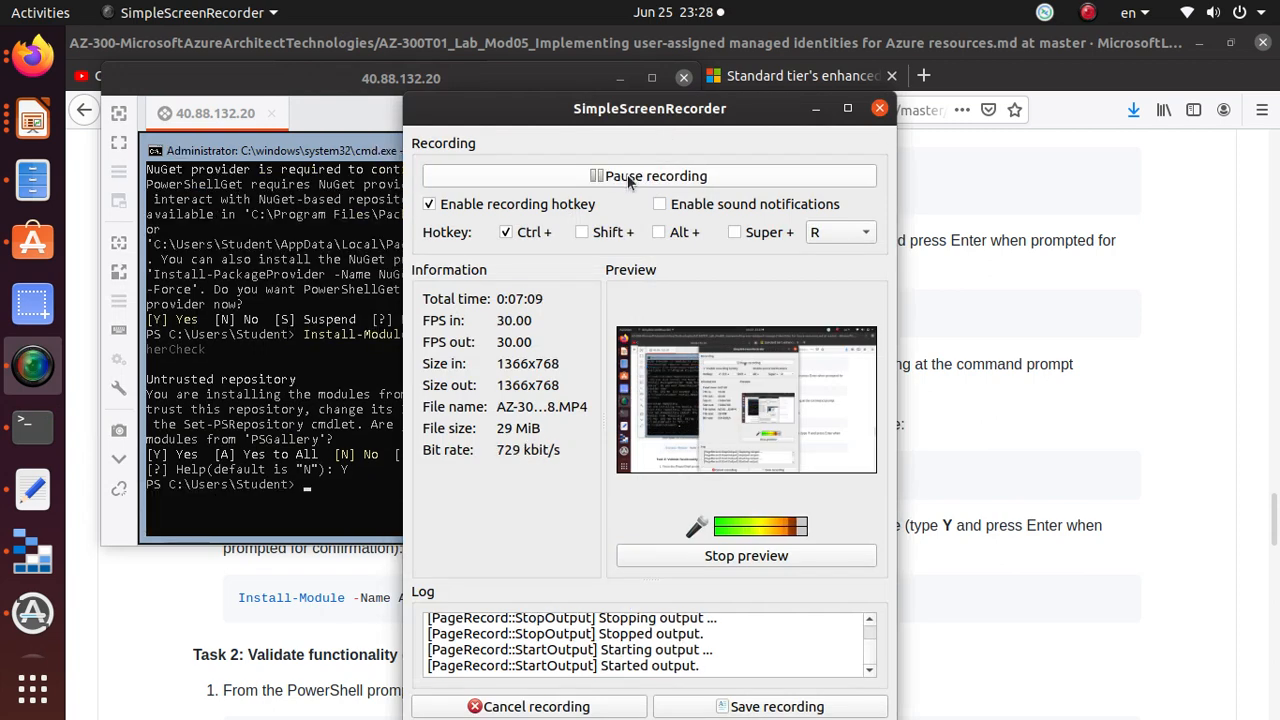
{"action": "left_click", "coordinate": [816, 108]}
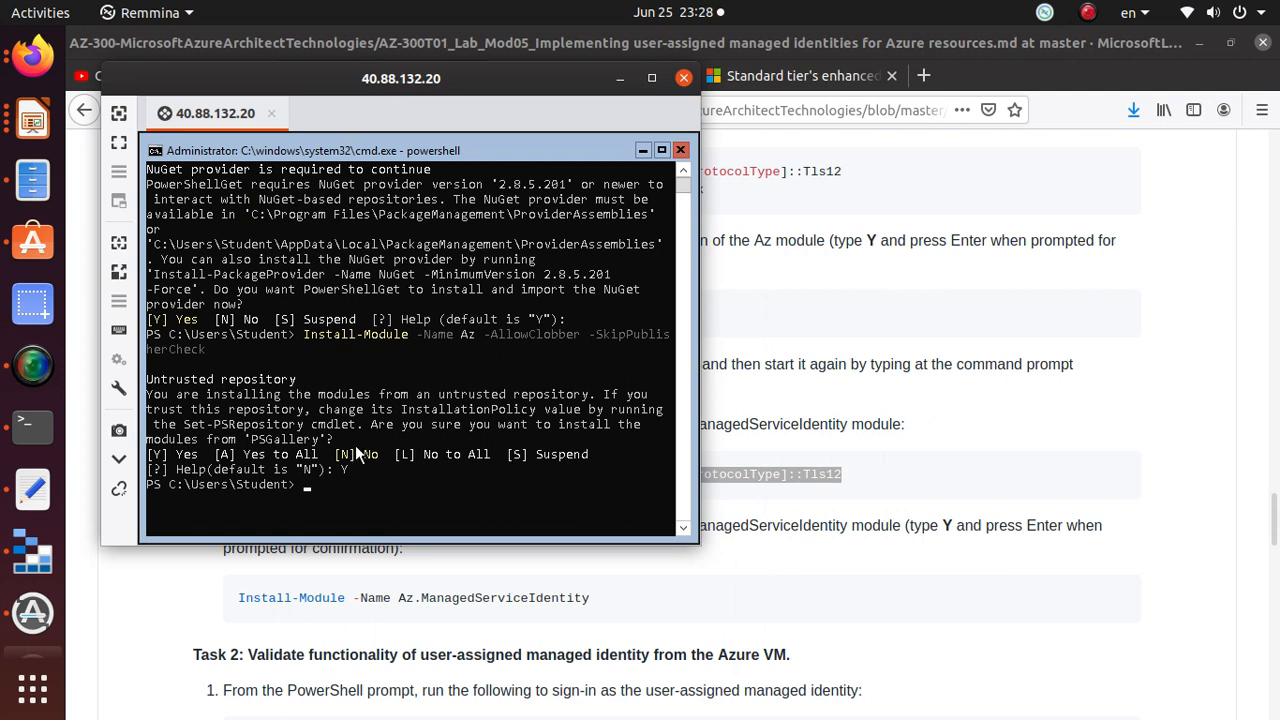
Rerun Install-Module -Name Az -AllowClobber -SkipPublisherCheck in the remote PowerShell session to check the Az installation.
{"action": "key", "text": "Up"}
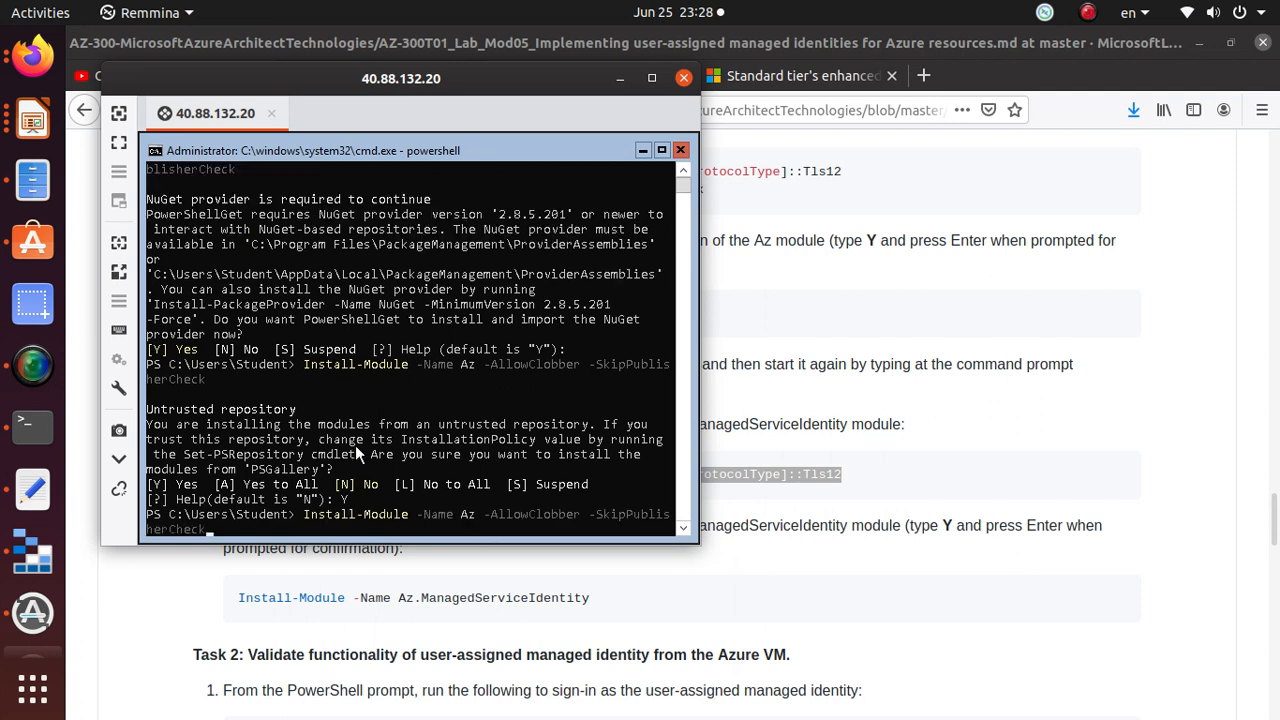
{"action": "key", "text": "Return"}
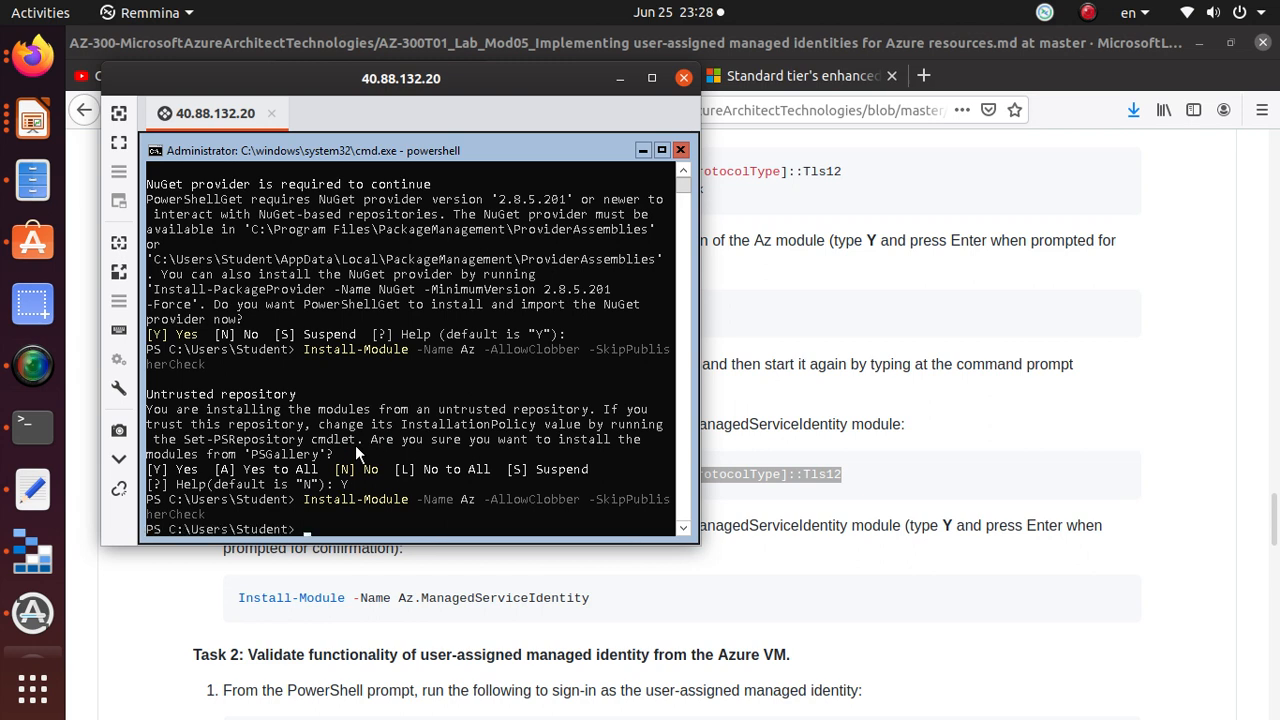
{"action": "left_click_drag", "start_coordinate": [221, 514], "coordinate": [147, 503]}
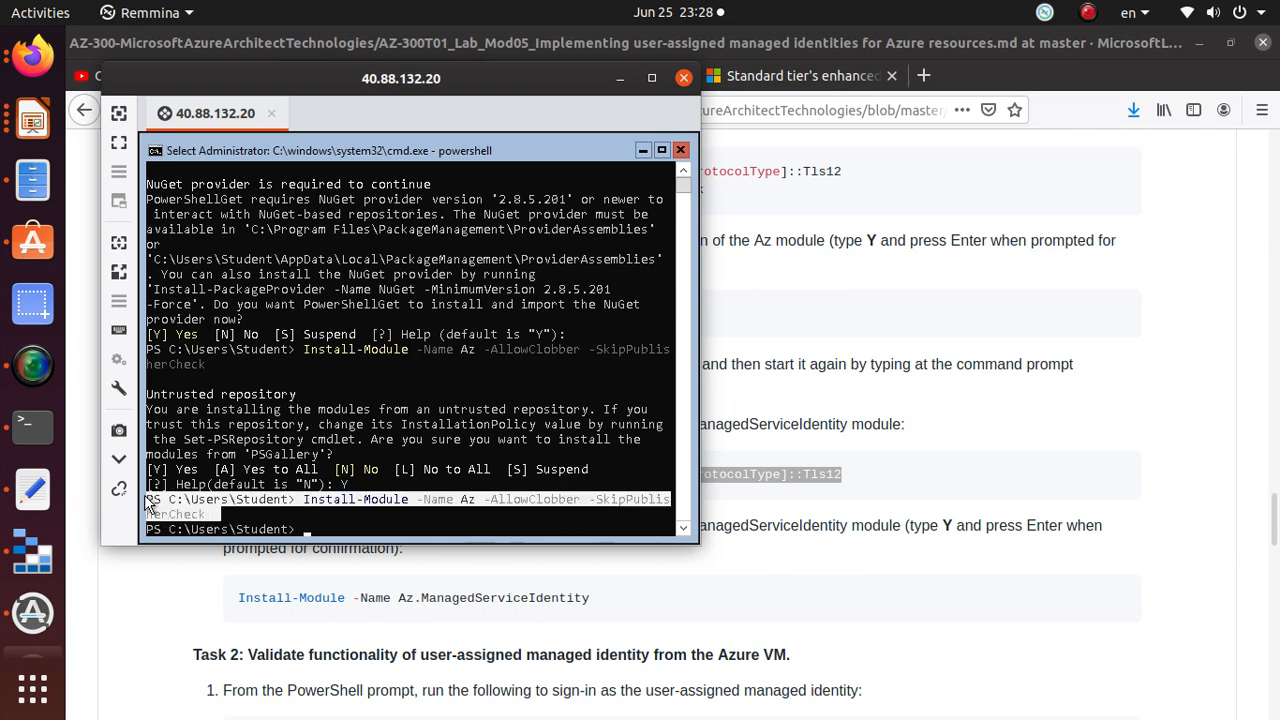
{"action": "left_click", "coordinate": [338, 527]}
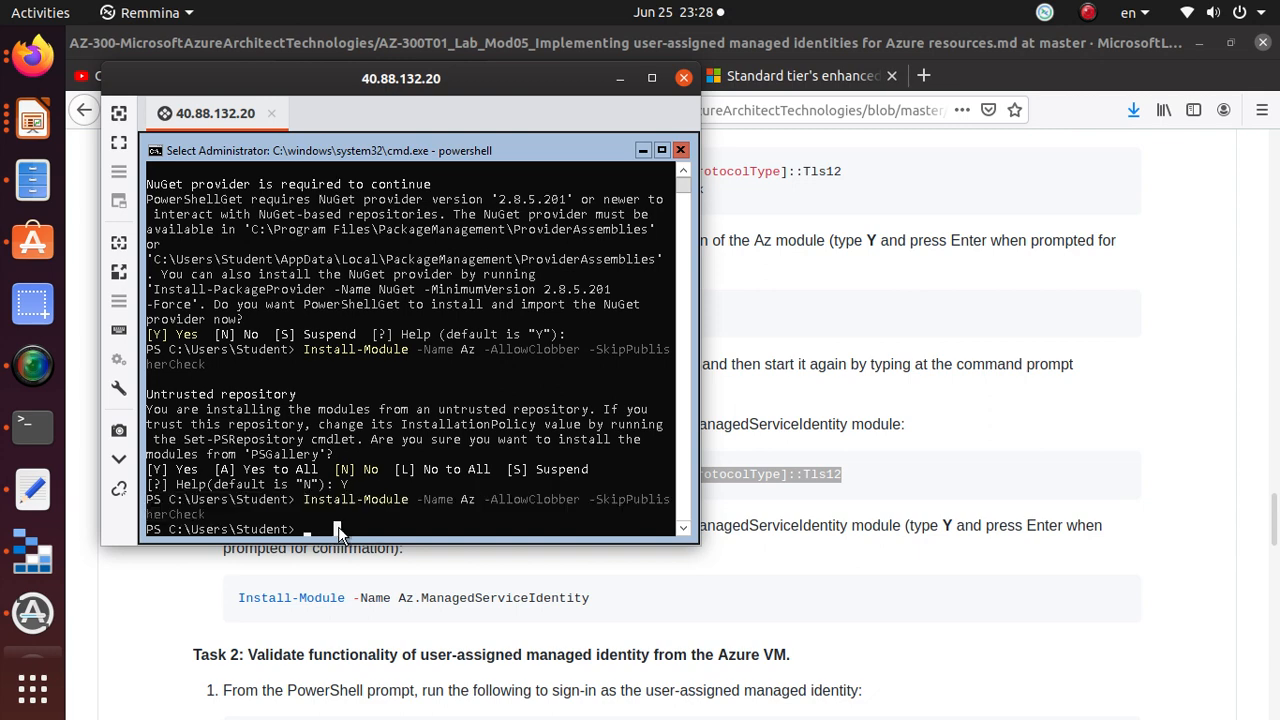
Check lab step 6 in Firefox, then exit and restart PowerShell in the Remmina command prompt session.
{"action": "left_click", "coordinate": [715, 432]}
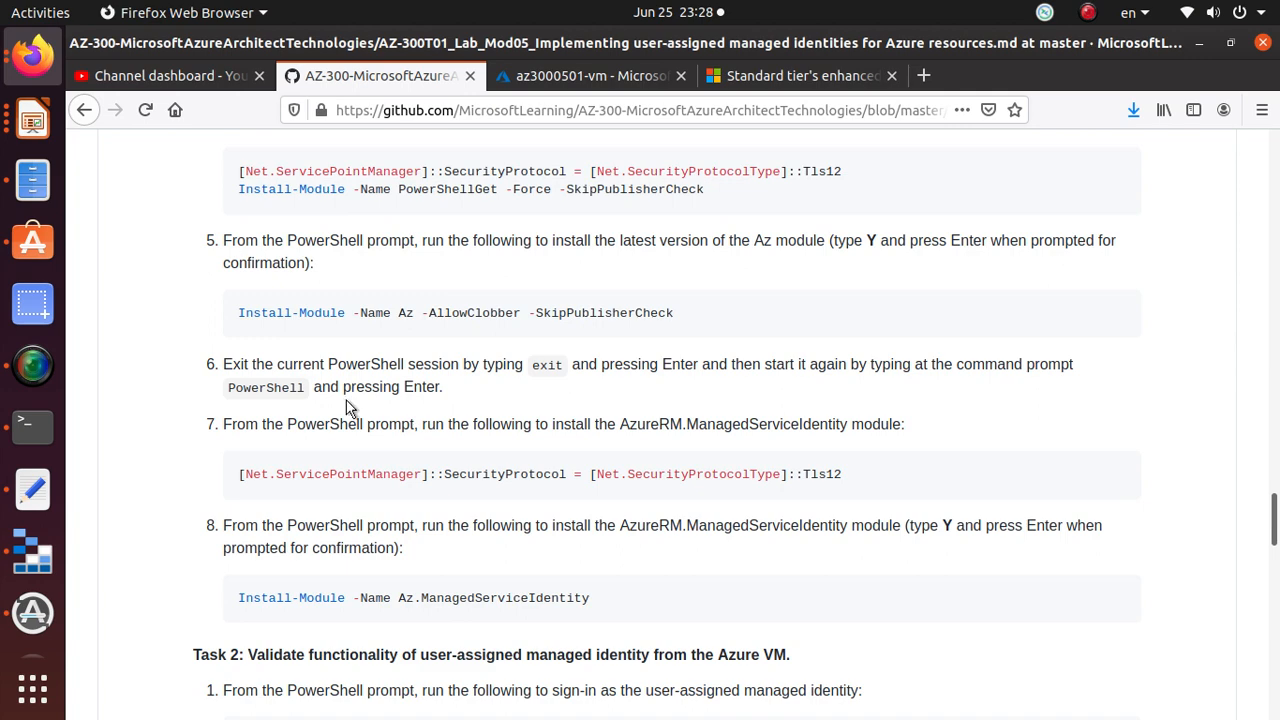
{"action": "key", "text": "alt+Tab"}
{"action": "left_click", "coordinate": [386, 498]}
{"action": "type", "text": "exit"}
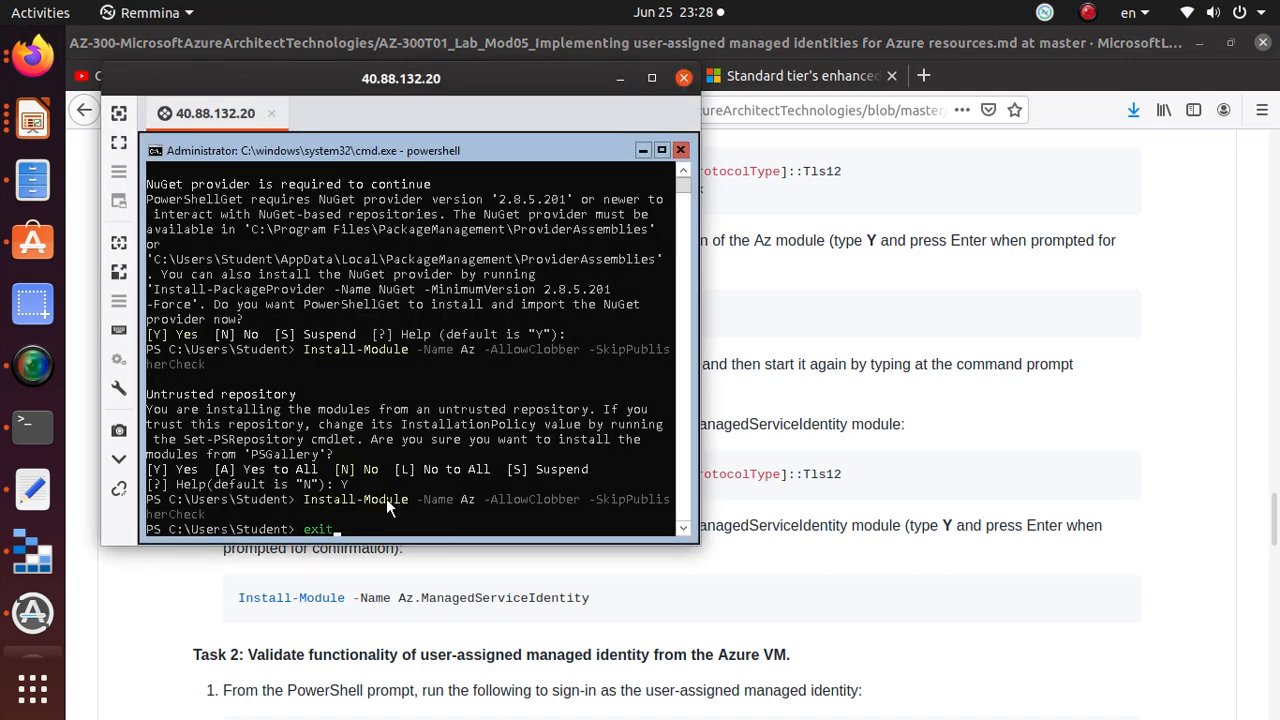
{"action": "key", "text": "Return"}
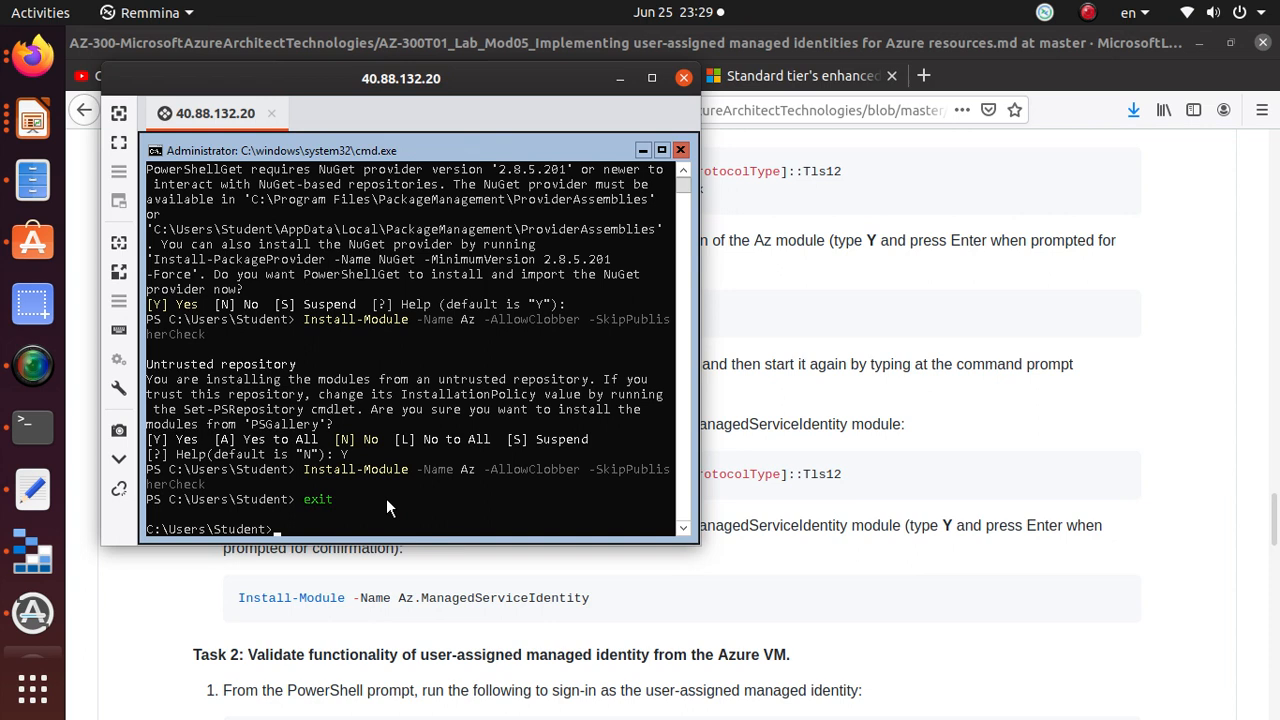
{"action": "type", "text": "powershell"}
{"action": "key", "text": "Return"}
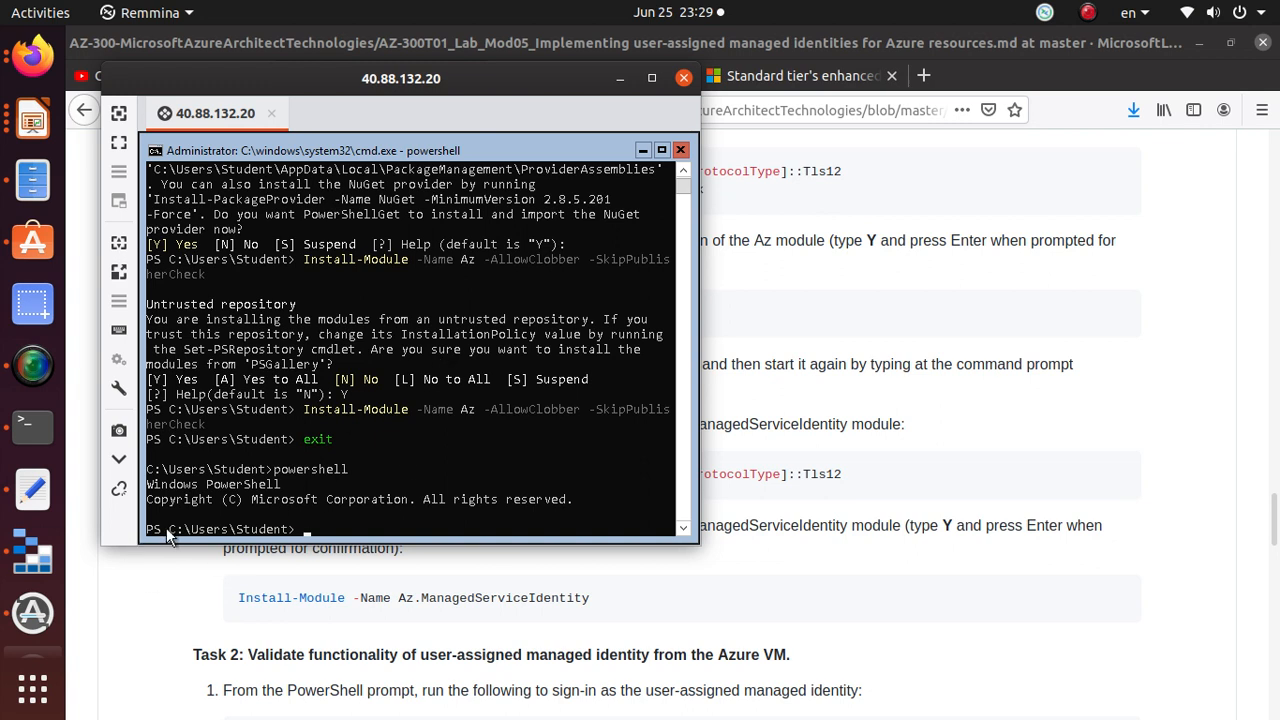
{"action": "left_click_drag", "start_coordinate": [166, 527], "coordinate": [145, 526]}
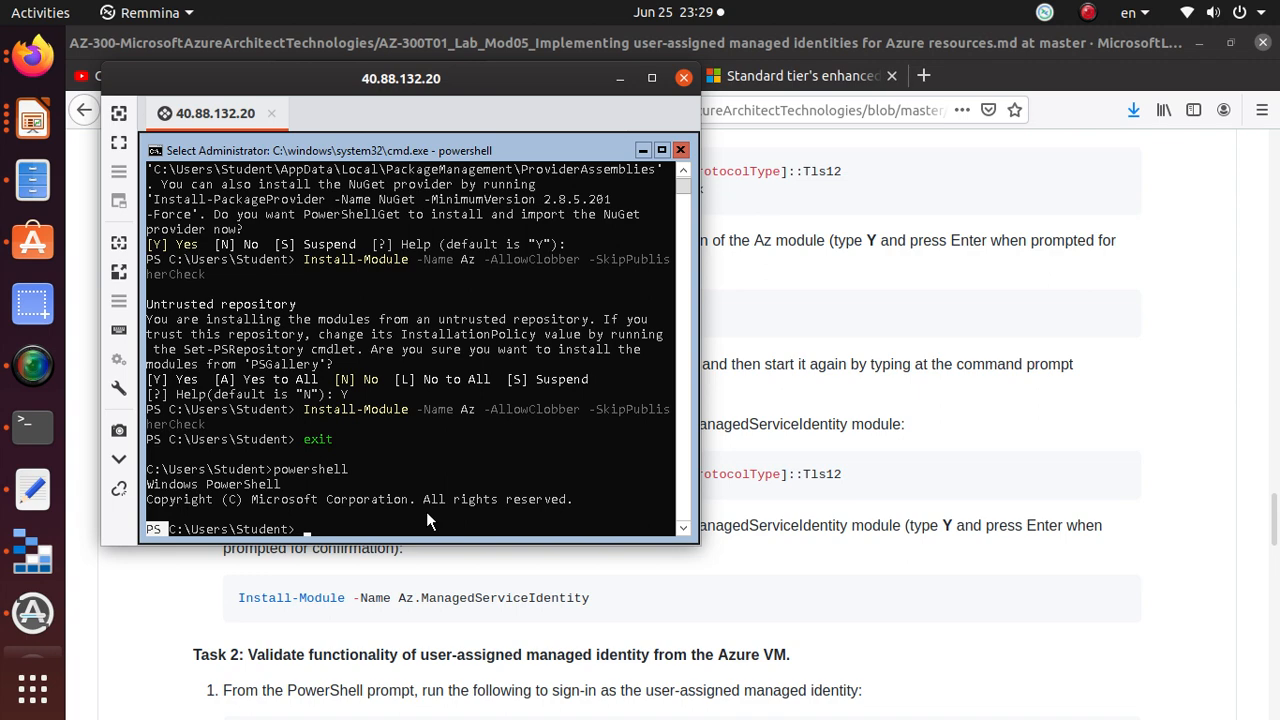
Try to copy the TLS 1.2 command from lab step 7 in Firefox and paste it into the Remmina PowerShell session.
{"action": "key", "text": "alt+Tab"}
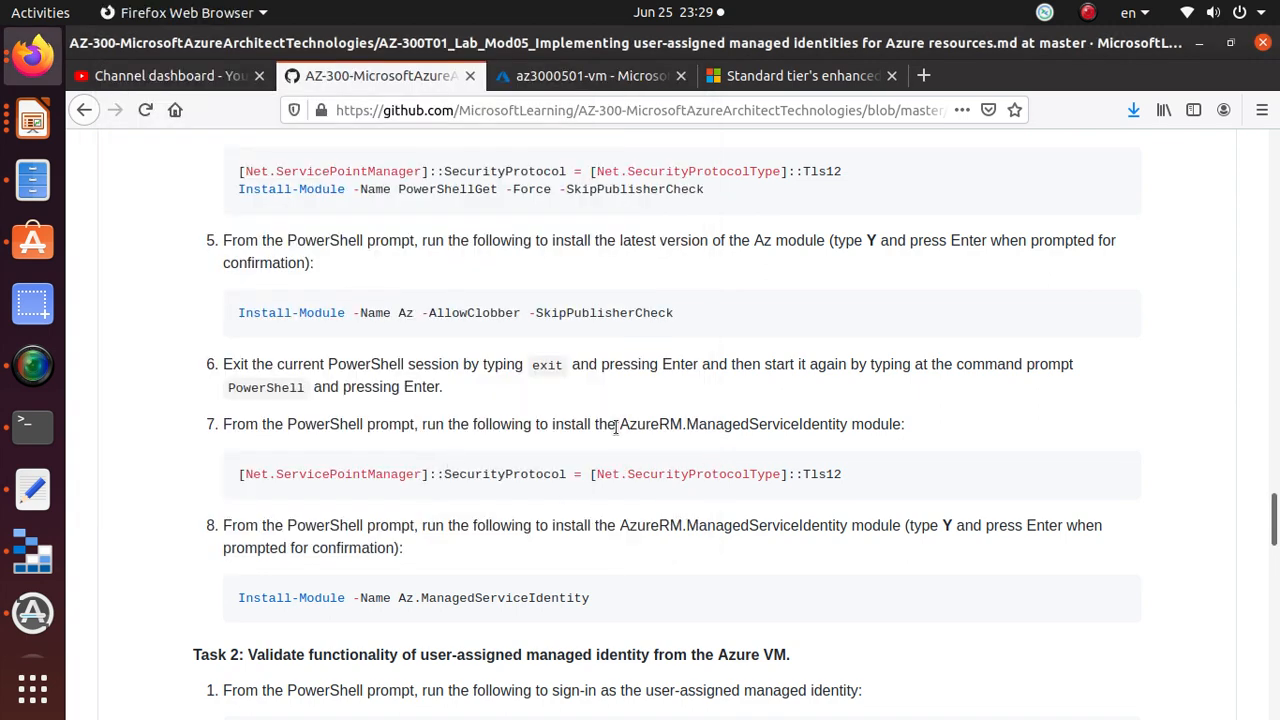
{"action": "triple_click", "coordinate": [696, 472]}
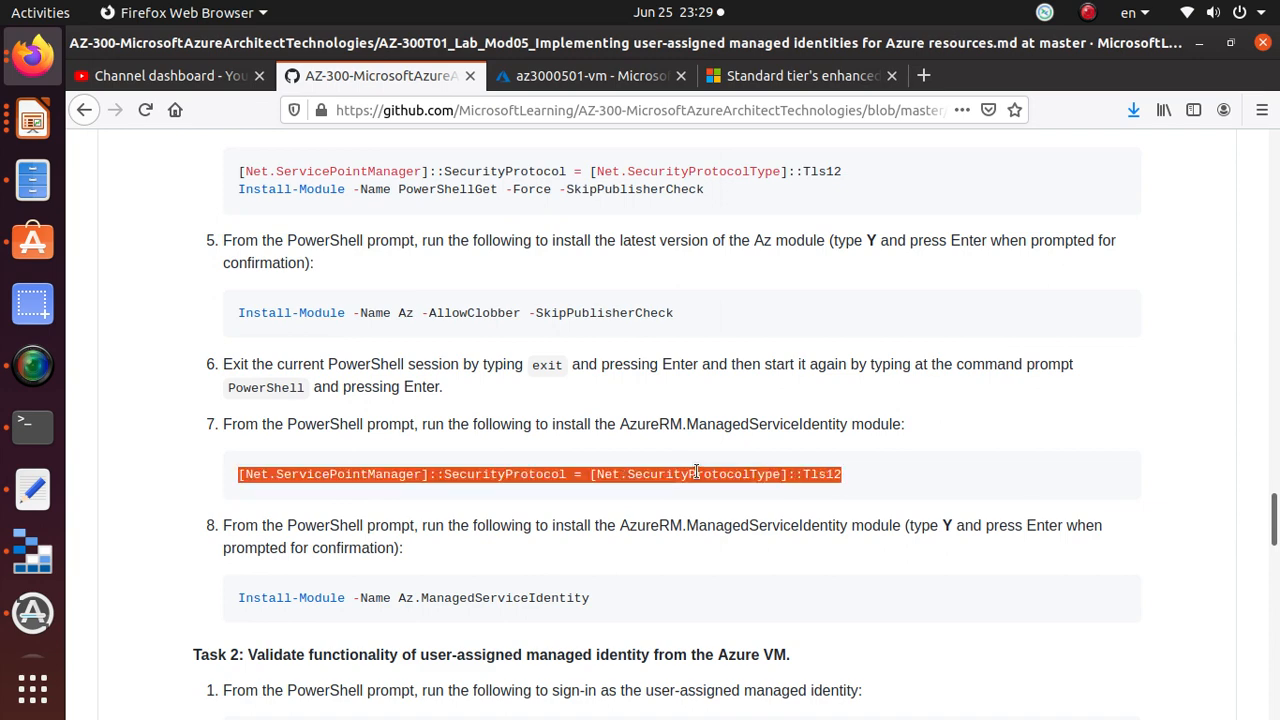
{"action": "right_click", "coordinate": [698, 474]}
{"action": "left_click", "coordinate": [737, 489]}
{"action": "key", "text": "alt+Tab"}
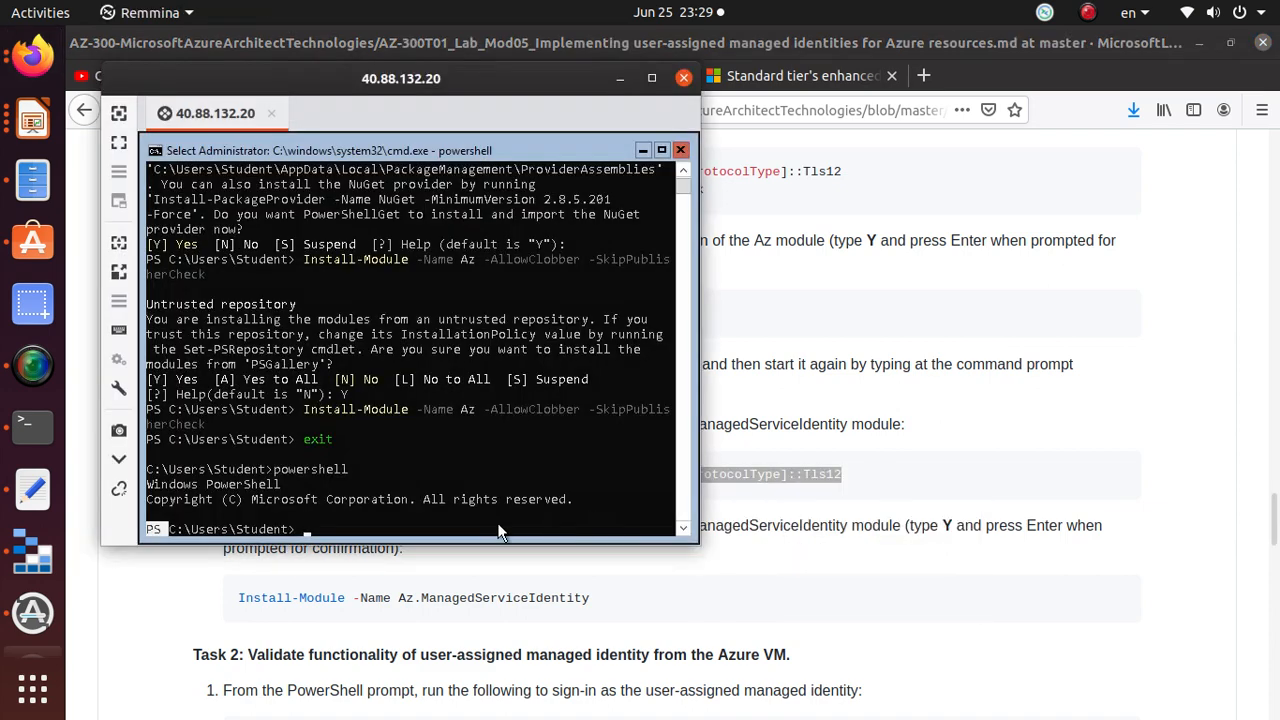
{"action": "right_click", "coordinate": [437, 516]}
{"action": "right_click", "coordinate": [446, 150]}
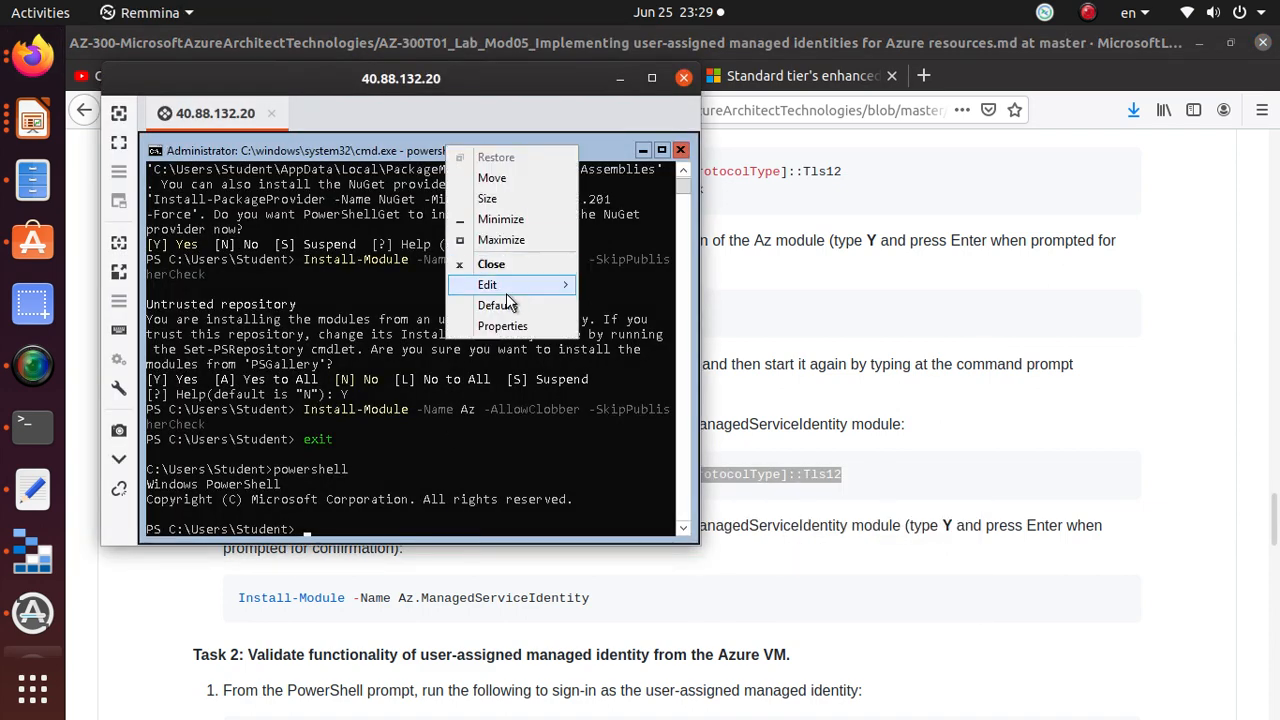
{"action": "mouse_move", "coordinate": [511, 284]}
{"action": "left_click", "coordinate": [340, 327]}
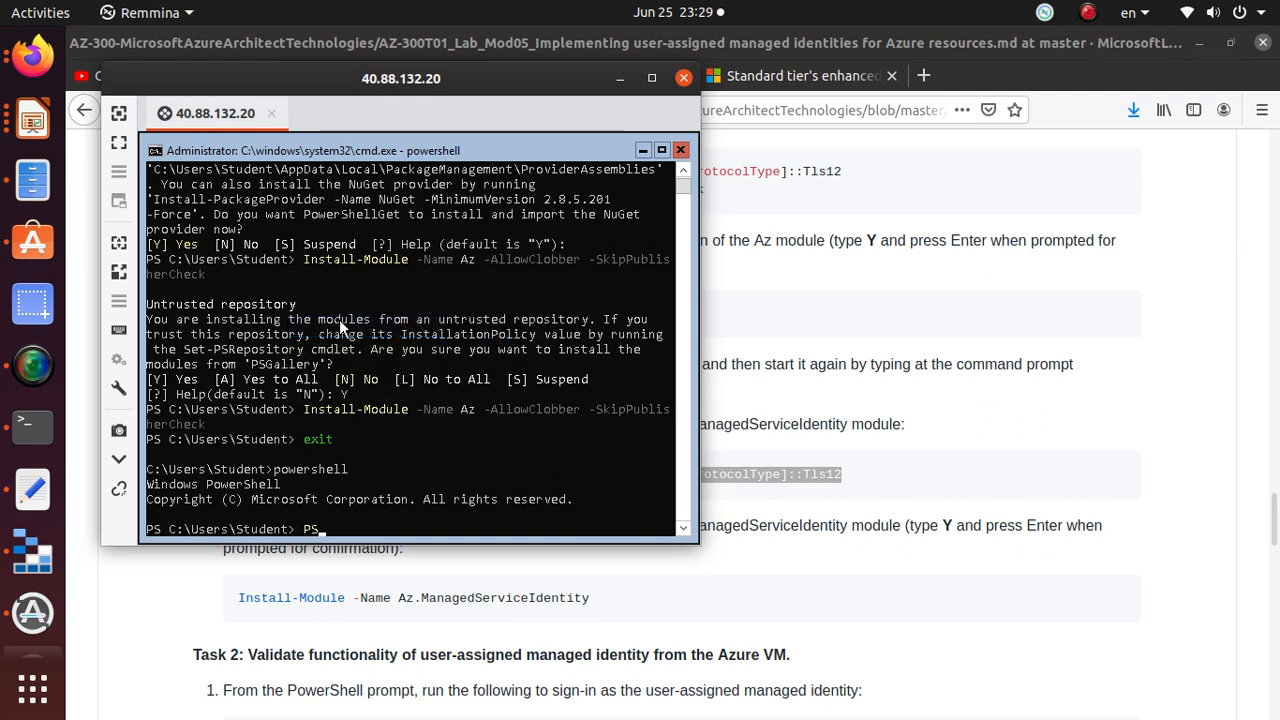
{"action": "key", "text": "BackSpace"}
{"action": "key", "text": "BackSpace"}
Copy [Net.ServicePointManager]::SecurityProtocol = [Net.SecurityProtocolType]::Tls12 from lab step 7 in Firefox and run it in the Remmina PowerShell session.
{"action": "key", "text": "alt+Tab"}
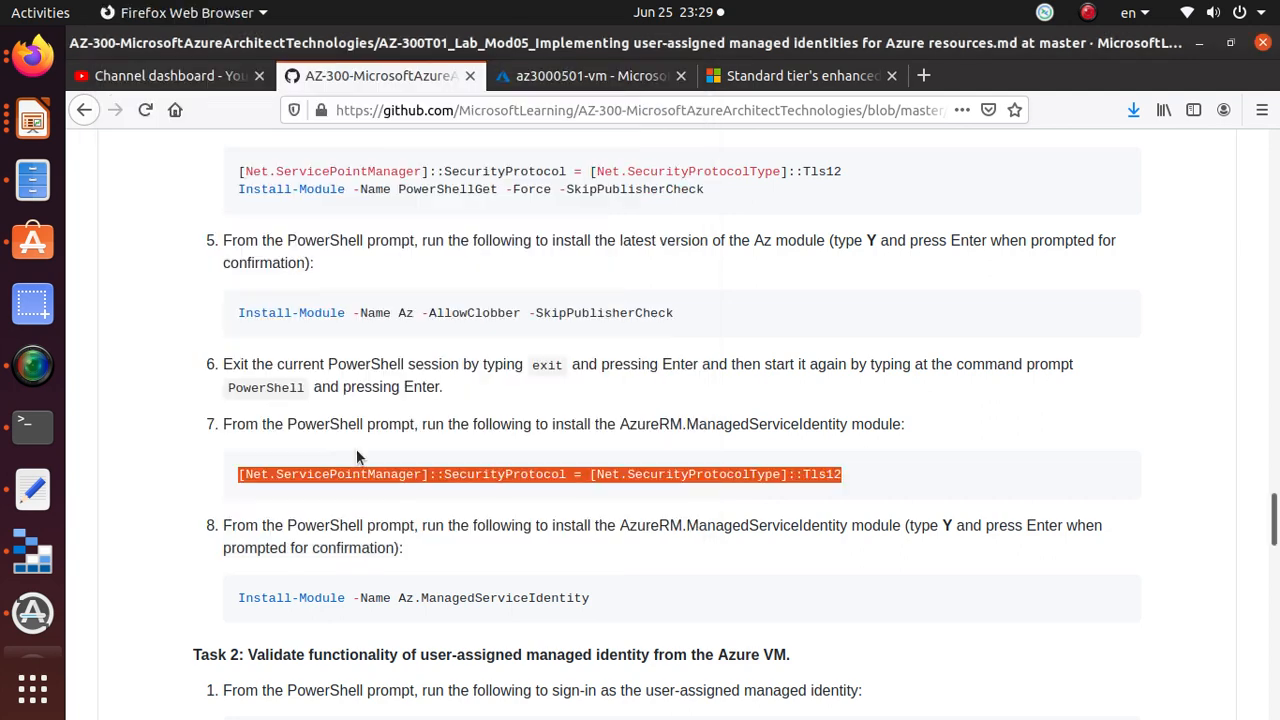
{"action": "right_click", "coordinate": [469, 471]}
{"action": "left_click", "coordinate": [507, 489]}
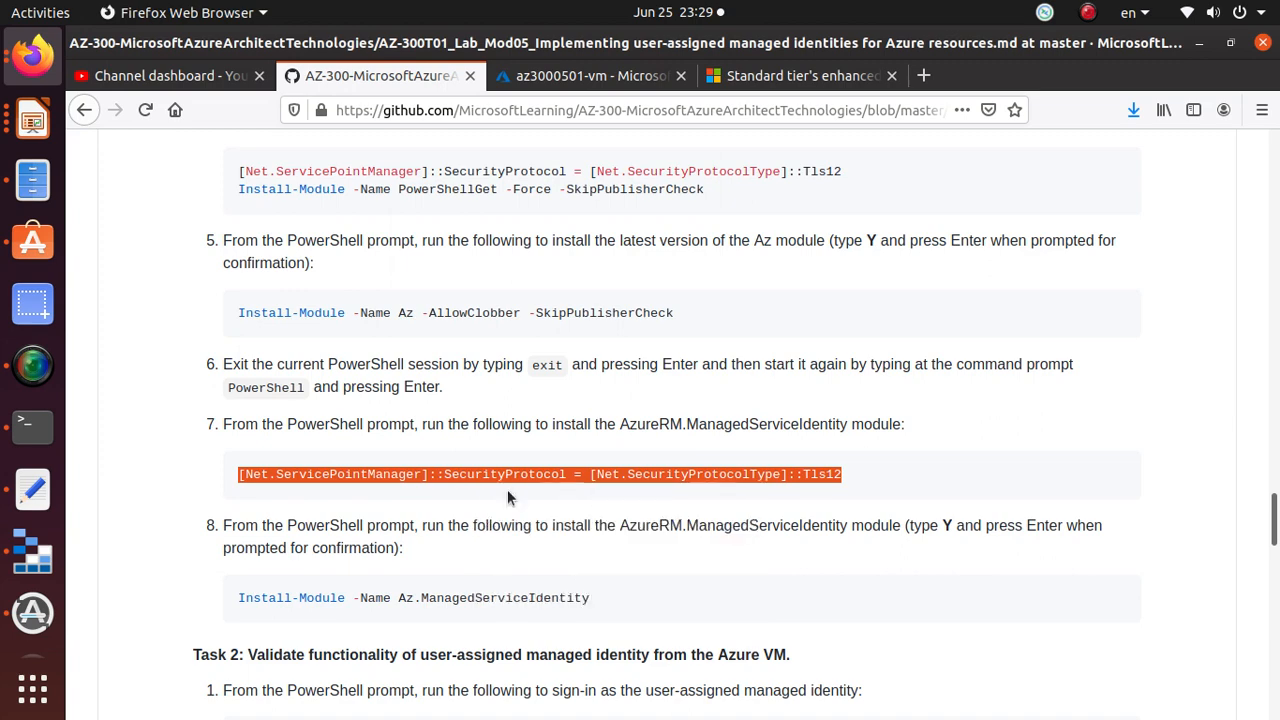
{"action": "key", "text": "alt+Tab"}
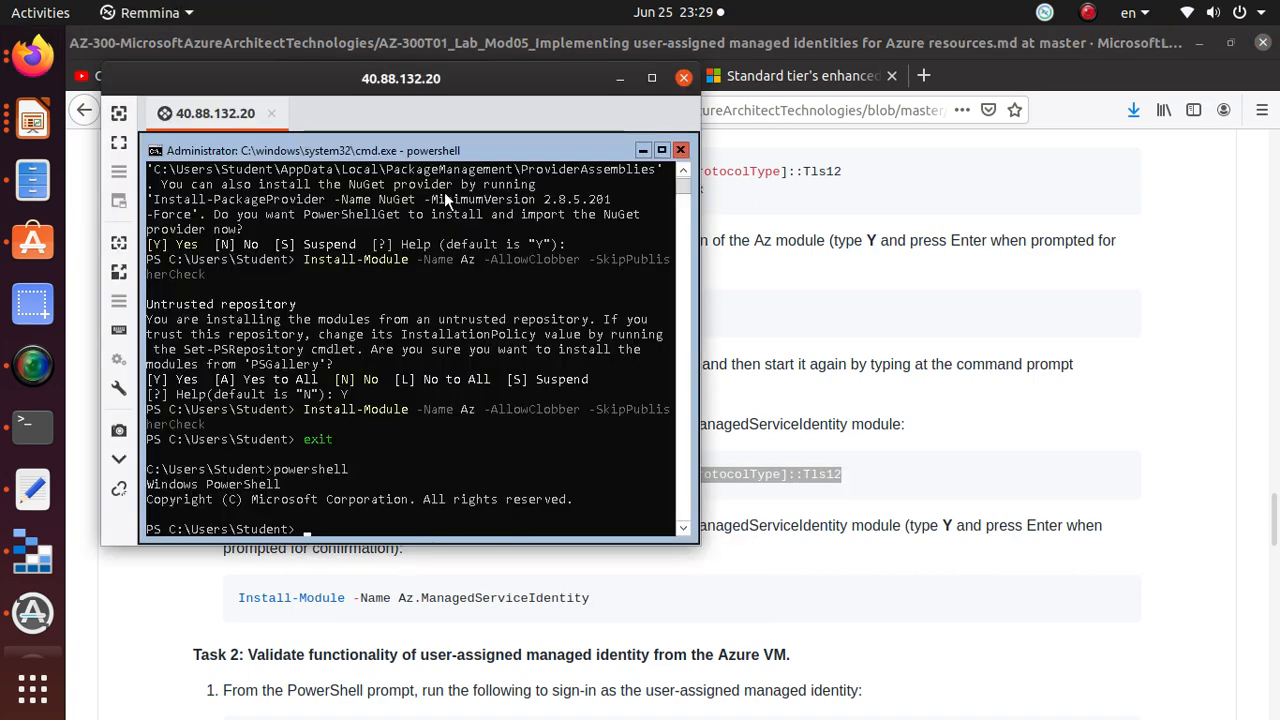
{"action": "right_click", "coordinate": [446, 152]}
{"action": "mouse_move", "coordinate": [506, 293]}
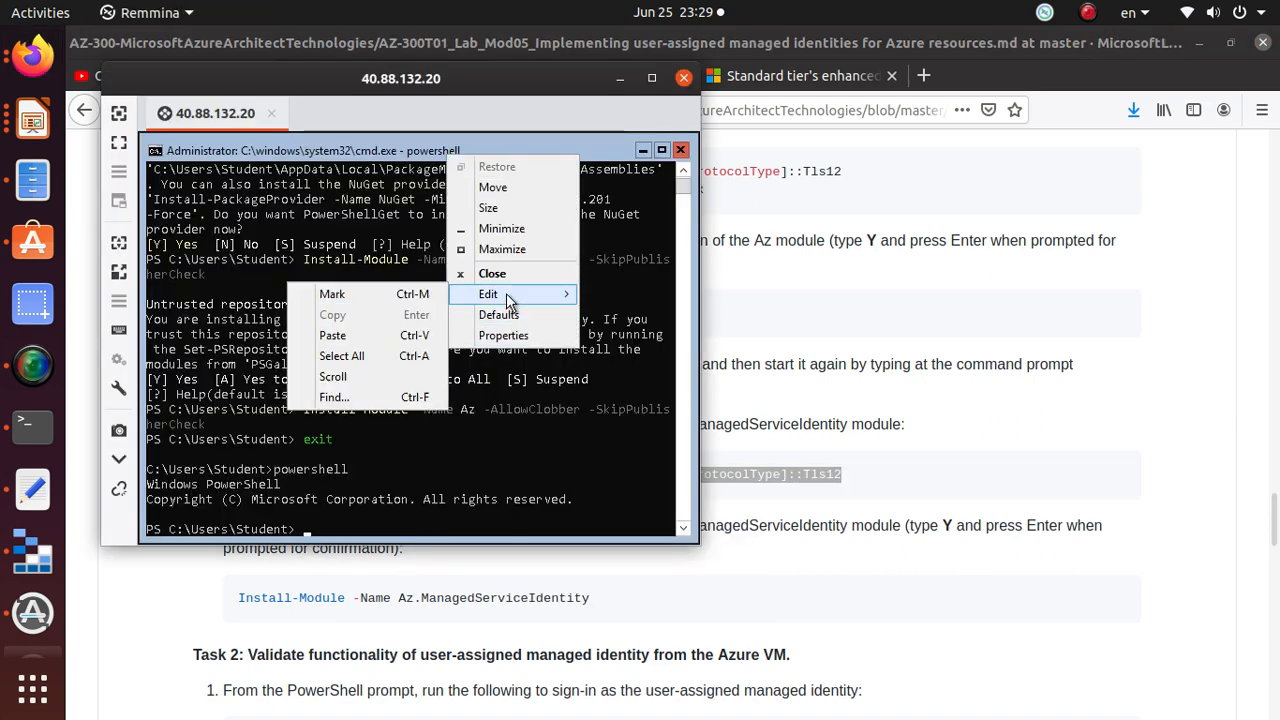
{"action": "left_click", "coordinate": [367, 333]}
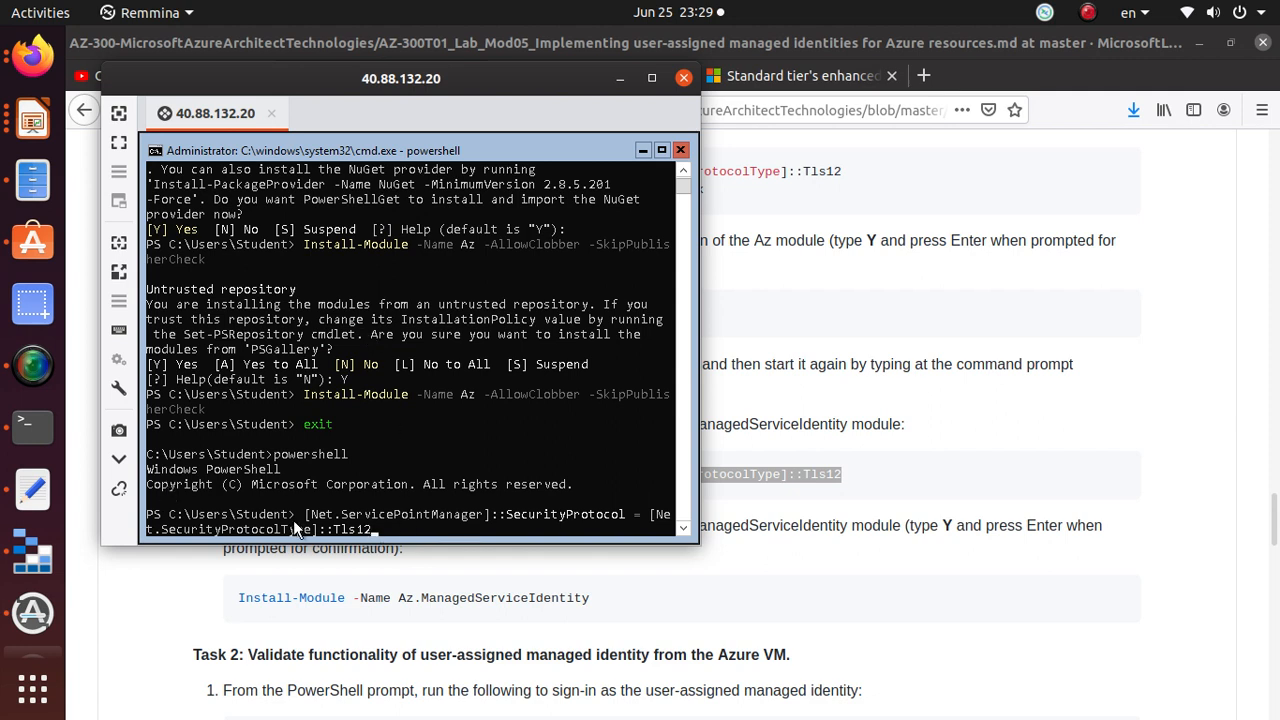
{"action": "key", "text": "Return"}
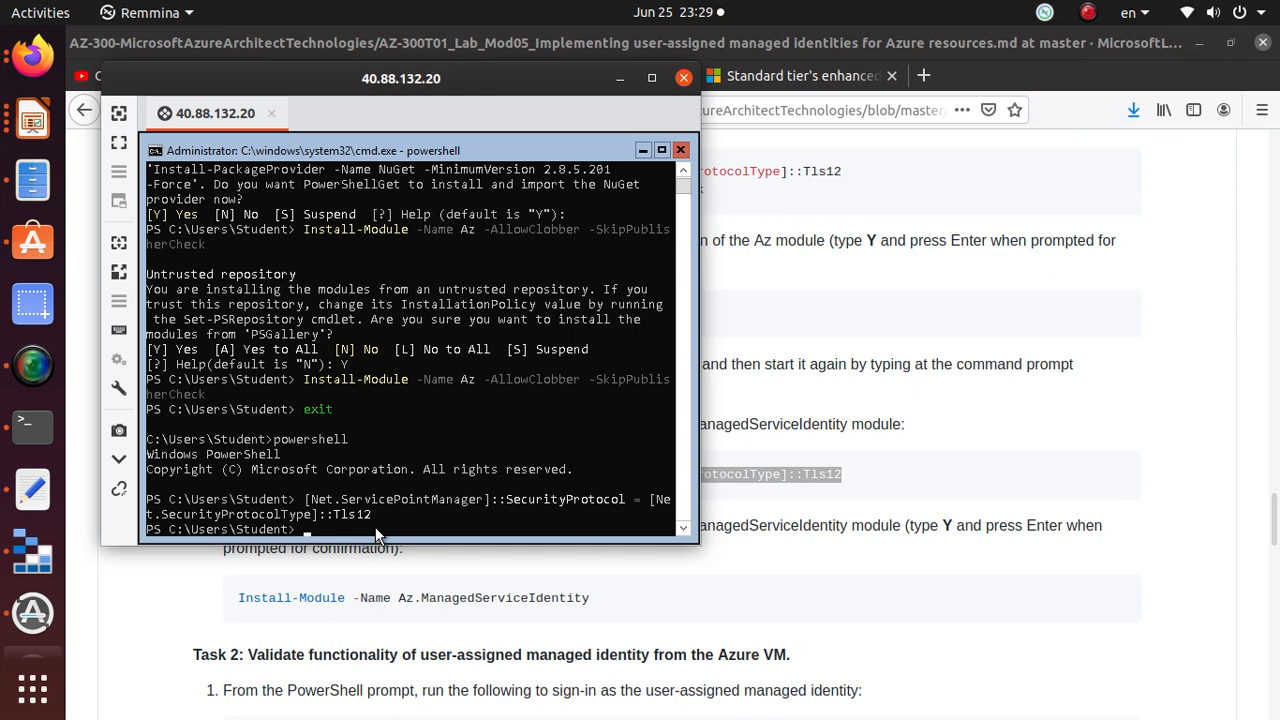
Copy the command Install-Module -Name Az.ManagedServiceIdentity from step 8 of the lab instructions in Firefox.
{"action": "key", "text": "alt+Tab"}
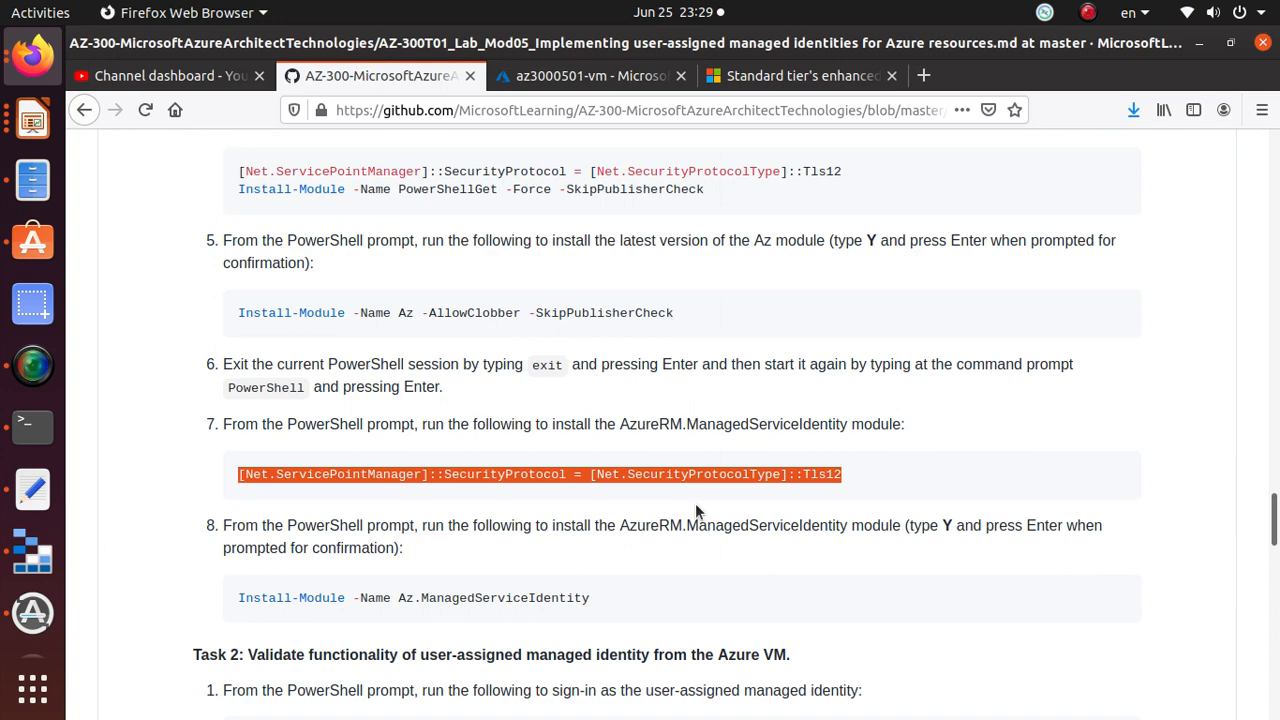
{"action": "scroll", "coordinate": [695, 503], "scroll_direction": "down", "scroll_amount": 2}
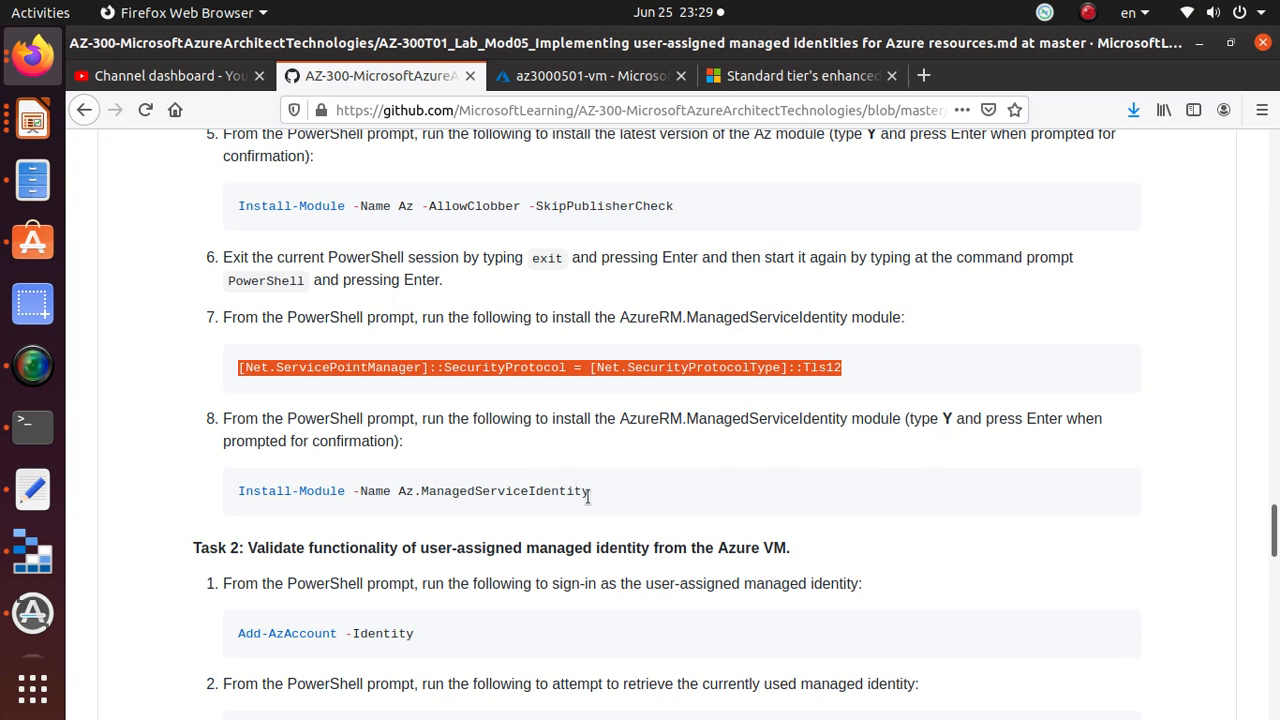
{"action": "left_click_drag", "start_coordinate": [590, 491], "coordinate": [238, 490]}
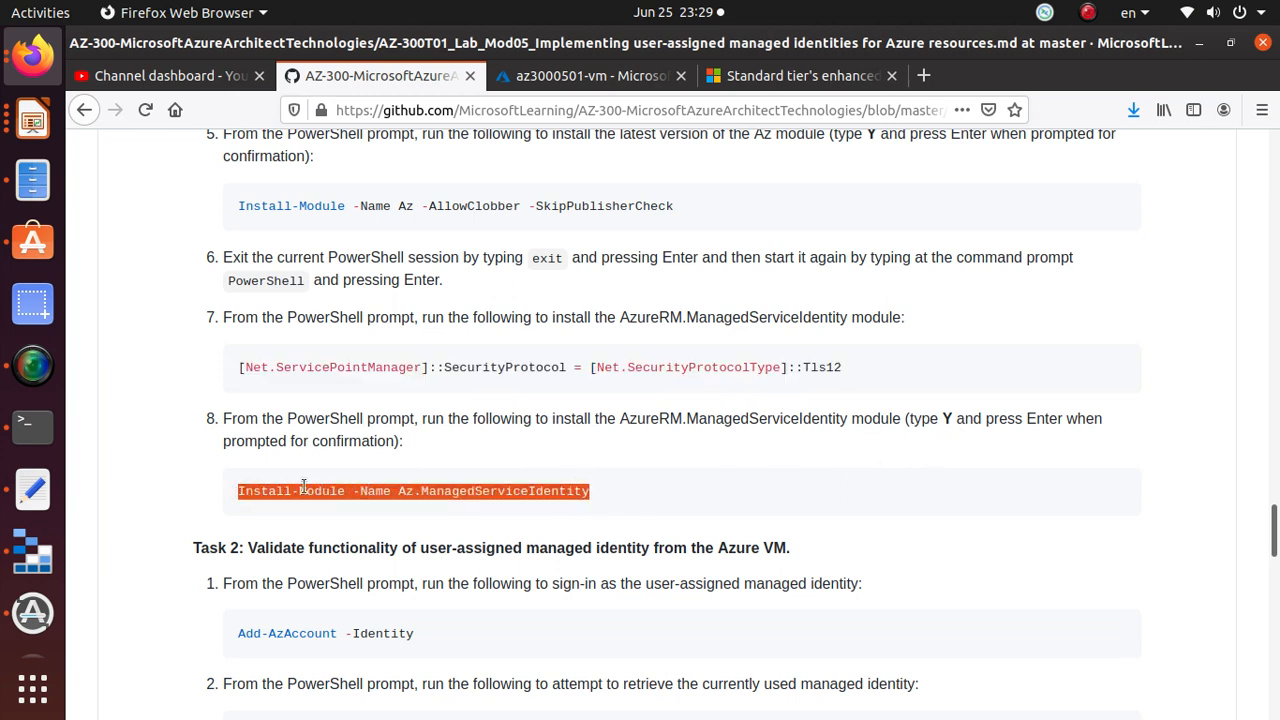
{"action": "right_click", "coordinate": [303, 492]}
{"action": "left_click", "coordinate": [355, 506]}
{"action": "left_click", "coordinate": [241, 494]}
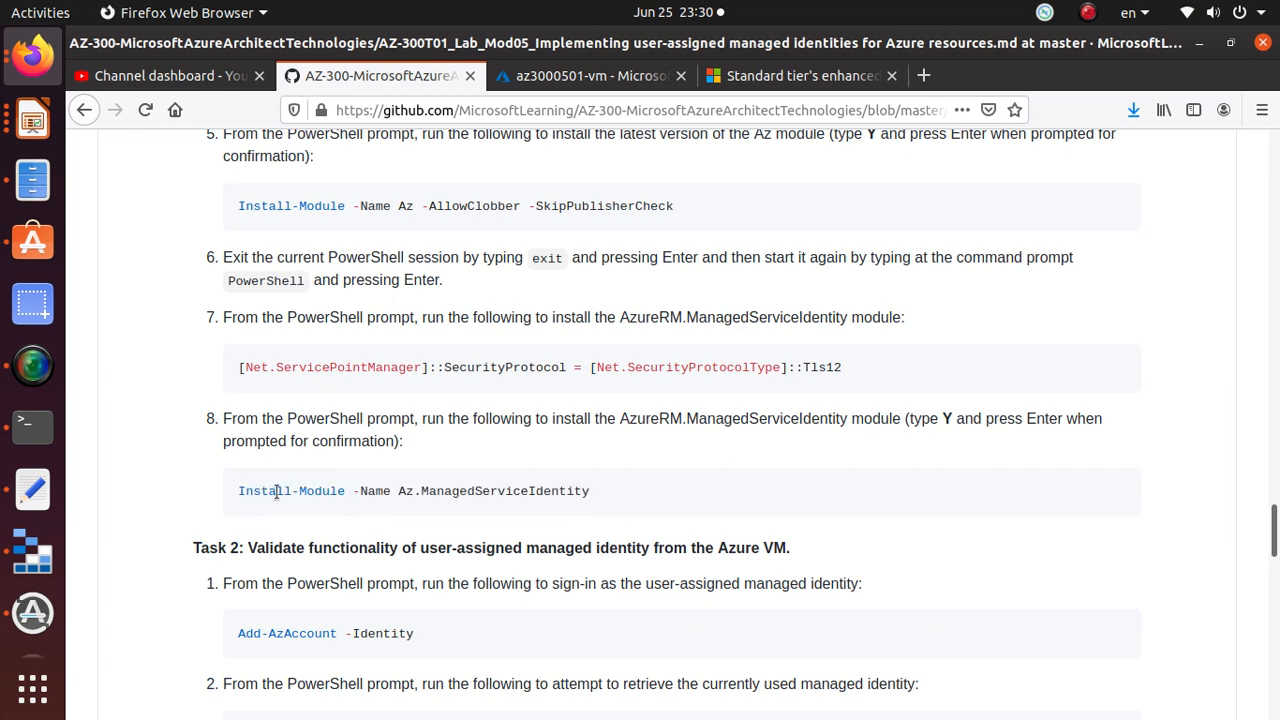
{"action": "left_click_drag", "start_coordinate": [345, 491], "coordinate": [245, 487]}
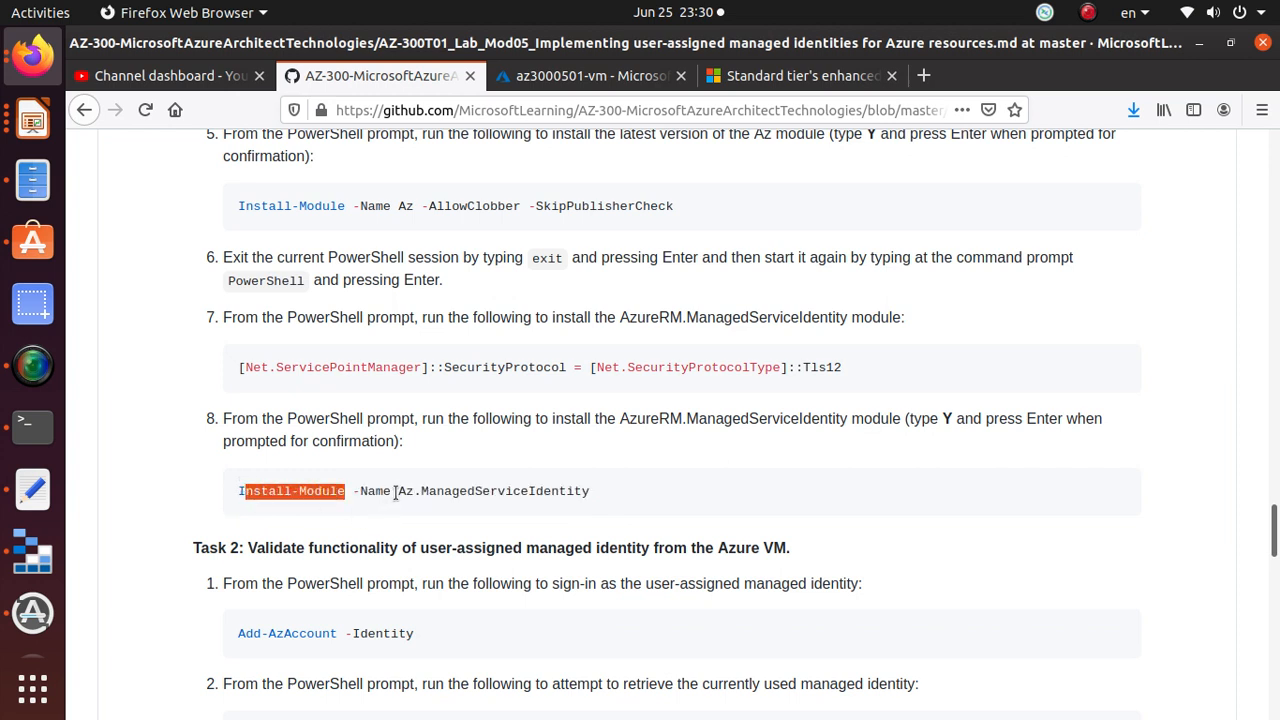
{"action": "left_click_drag", "start_coordinate": [397, 491], "coordinate": [591, 494]}
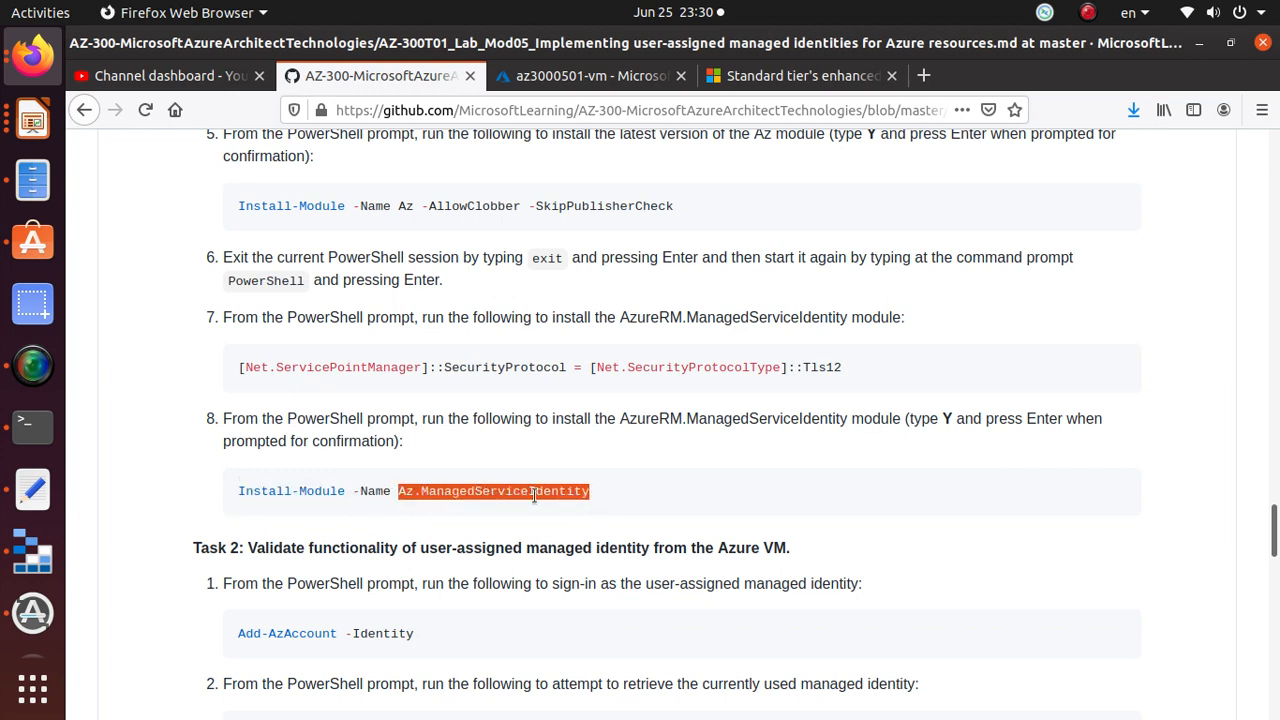
{"action": "triple_click", "coordinate": [535, 493]}
{"action": "right_click", "coordinate": [533, 490]}
{"action": "left_click", "coordinate": [560, 504]}
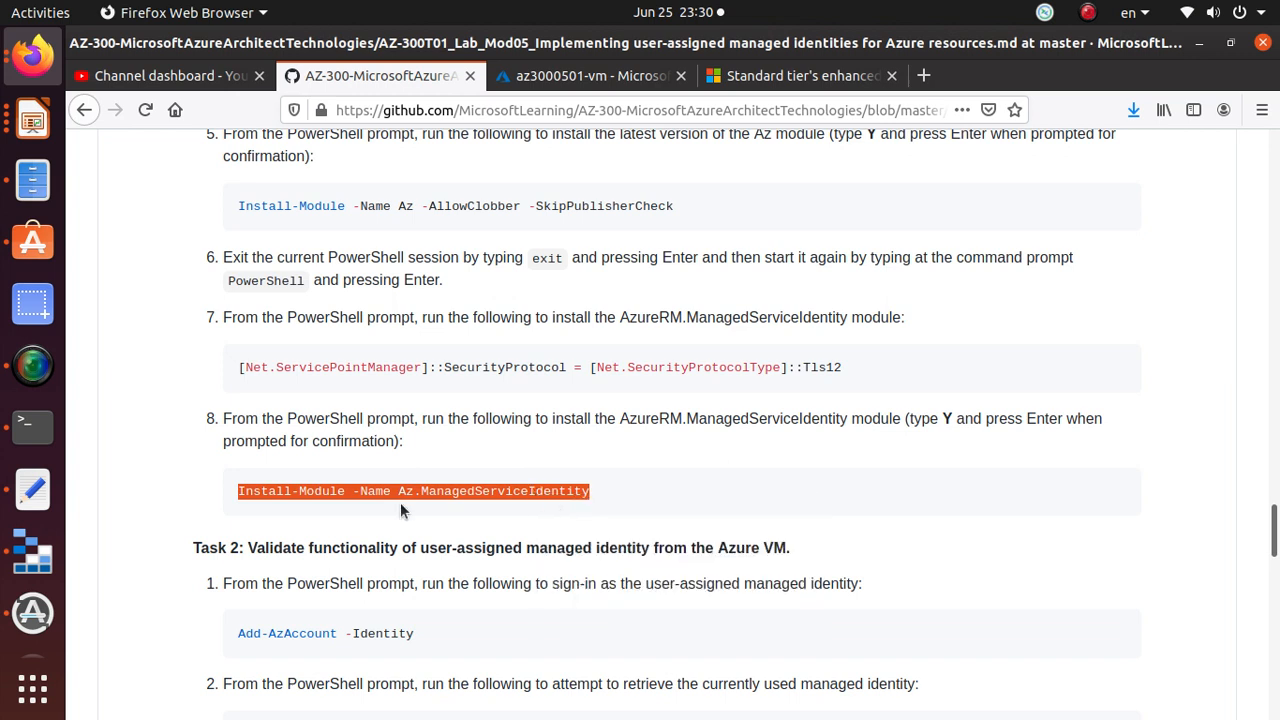
{"action": "left_click", "coordinate": [409, 492]}
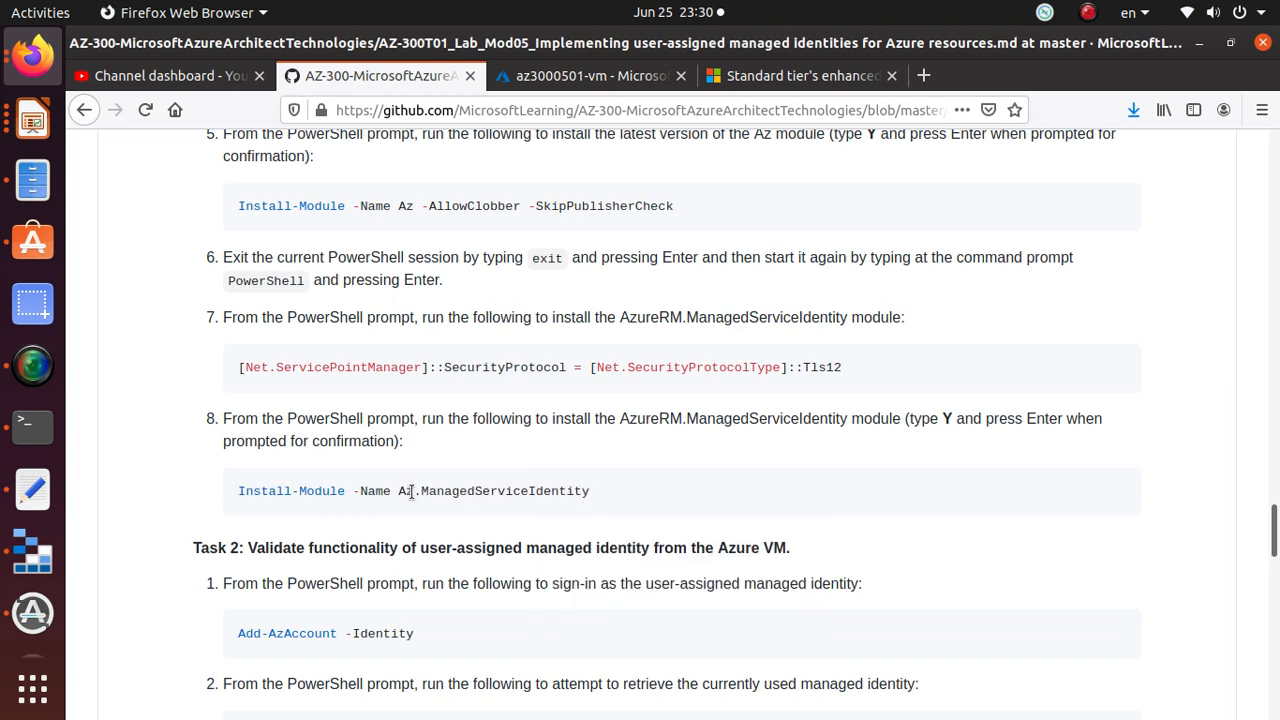
{"action": "double_click", "coordinate": [408, 491]}
Run the copied Az.ManagedServiceIdentity installation command in the Remmina PowerShell session, answer Y to the repository prompt, and return to the Firefox lab instructions.
{"action": "key", "text": "alt+Tab"}
{"action": "right_click", "coordinate": [457, 528]}
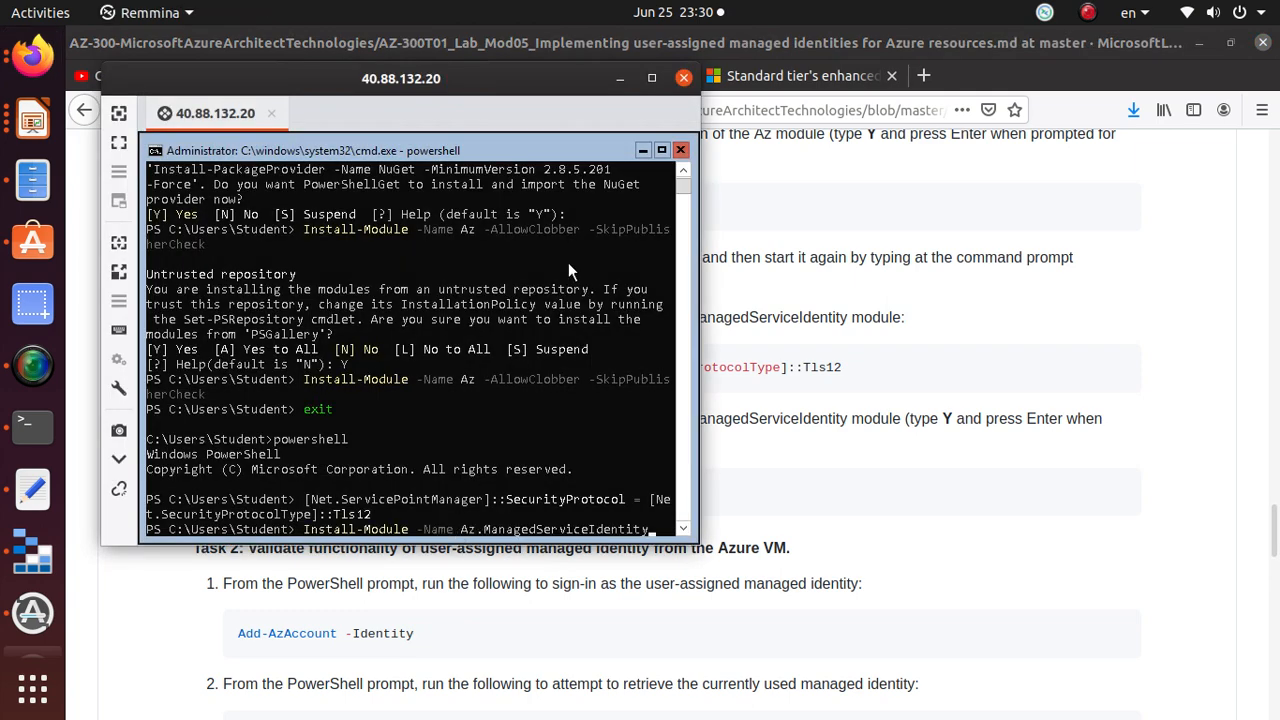
{"action": "key", "text": "Return"}
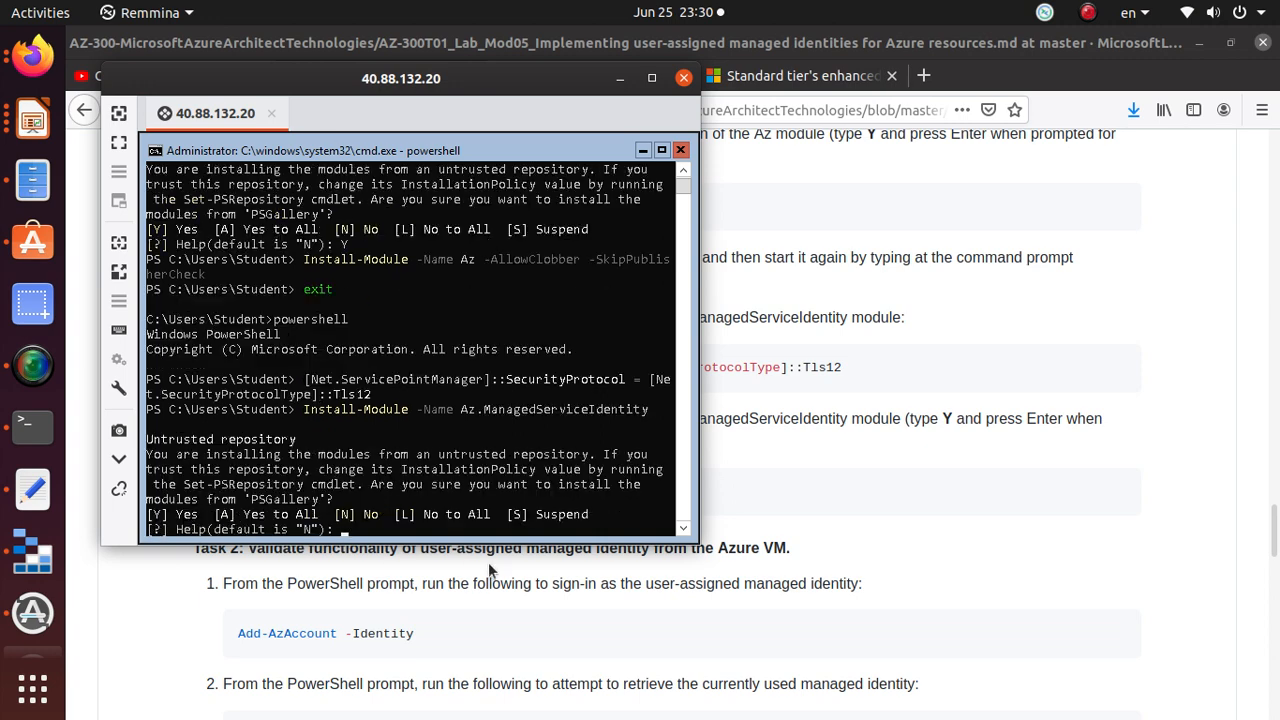
{"action": "type", "text": "Y"}
{"action": "key", "text": "Return"}
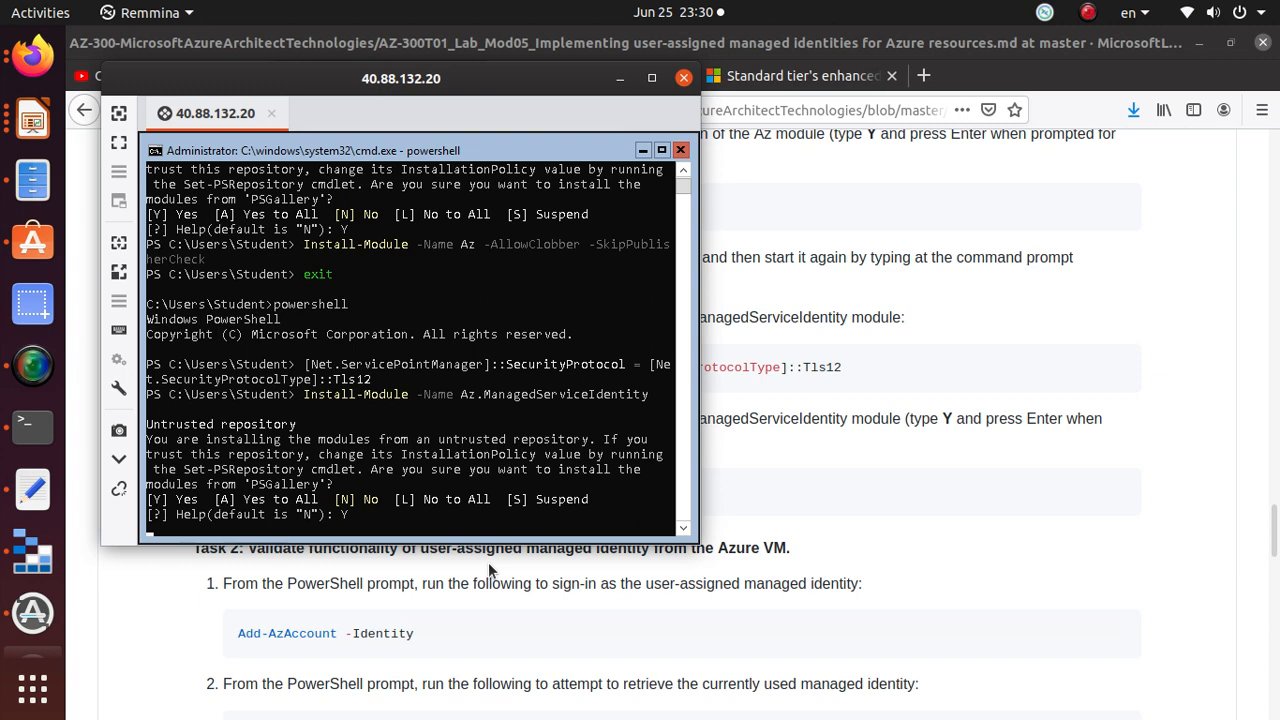
{"action": "left_click", "coordinate": [919, 531]}
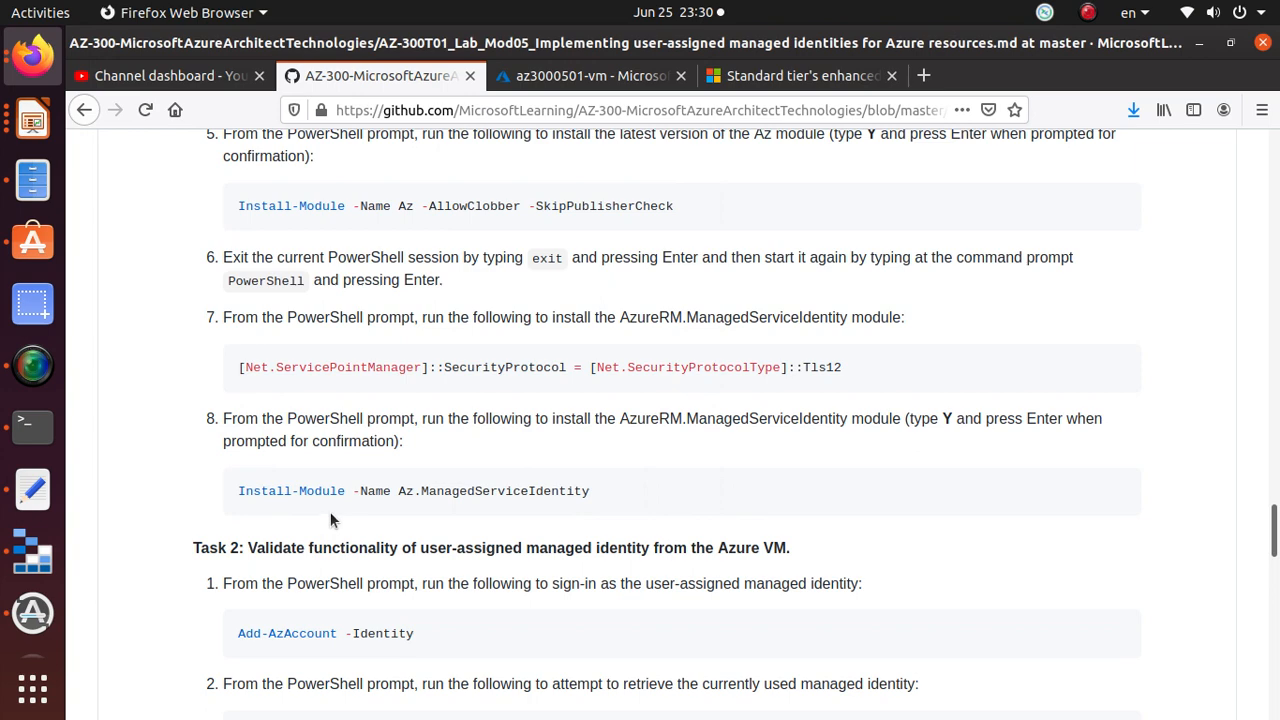
Copy the command Add-AzAccount -Identity from Task 2 step 1 of the lab instructions in Firefox.
{"action": "scroll", "coordinate": [394, 455], "scroll_direction": "up", "scroll_amount": 2}
{"action": "scroll", "coordinate": [396, 460], "scroll_direction": "down", "scroll_amount": 4}
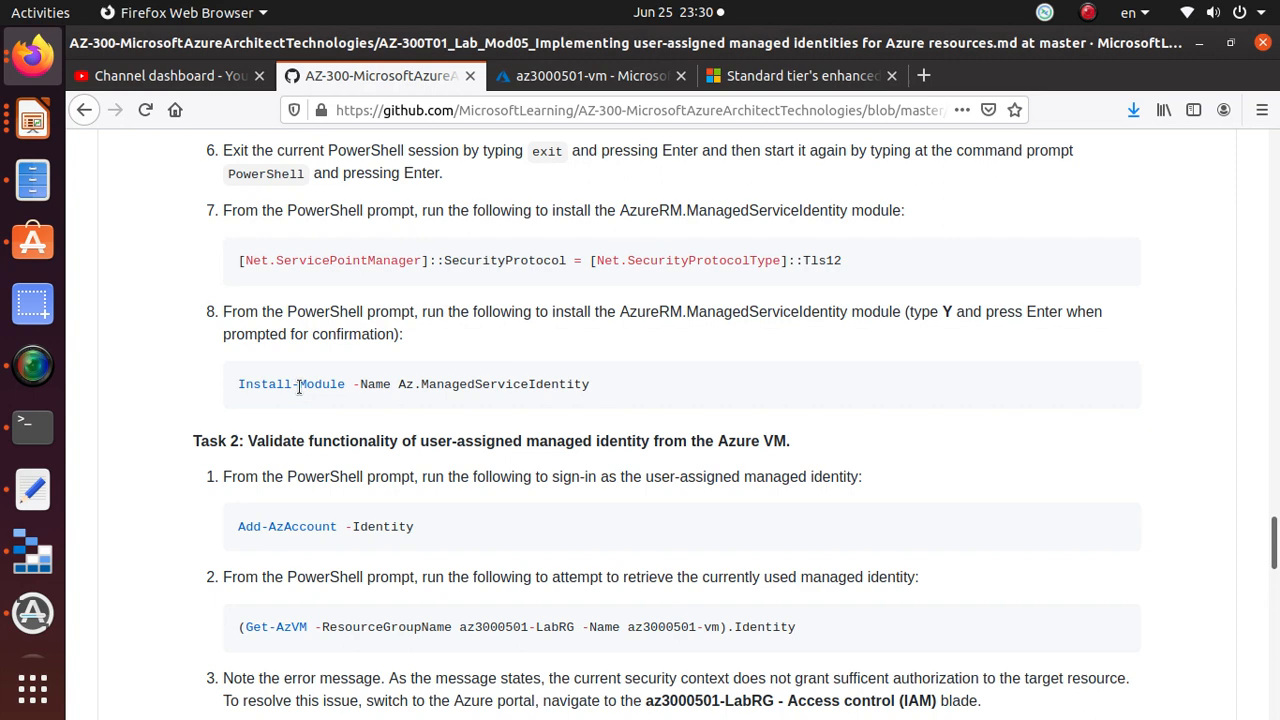
{"action": "scroll", "coordinate": [298, 388], "scroll_direction": "down", "scroll_amount": 2}
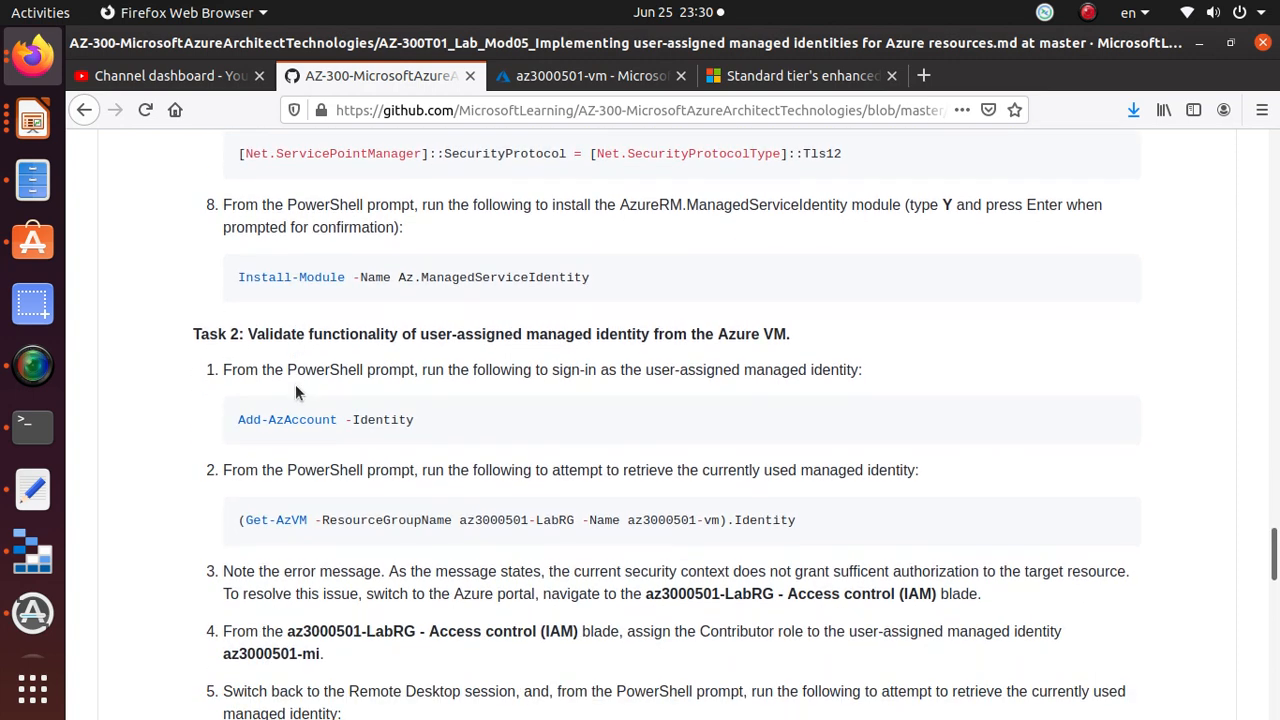
{"action": "scroll", "coordinate": [405, 452], "scroll_direction": "down", "scroll_amount": 2}
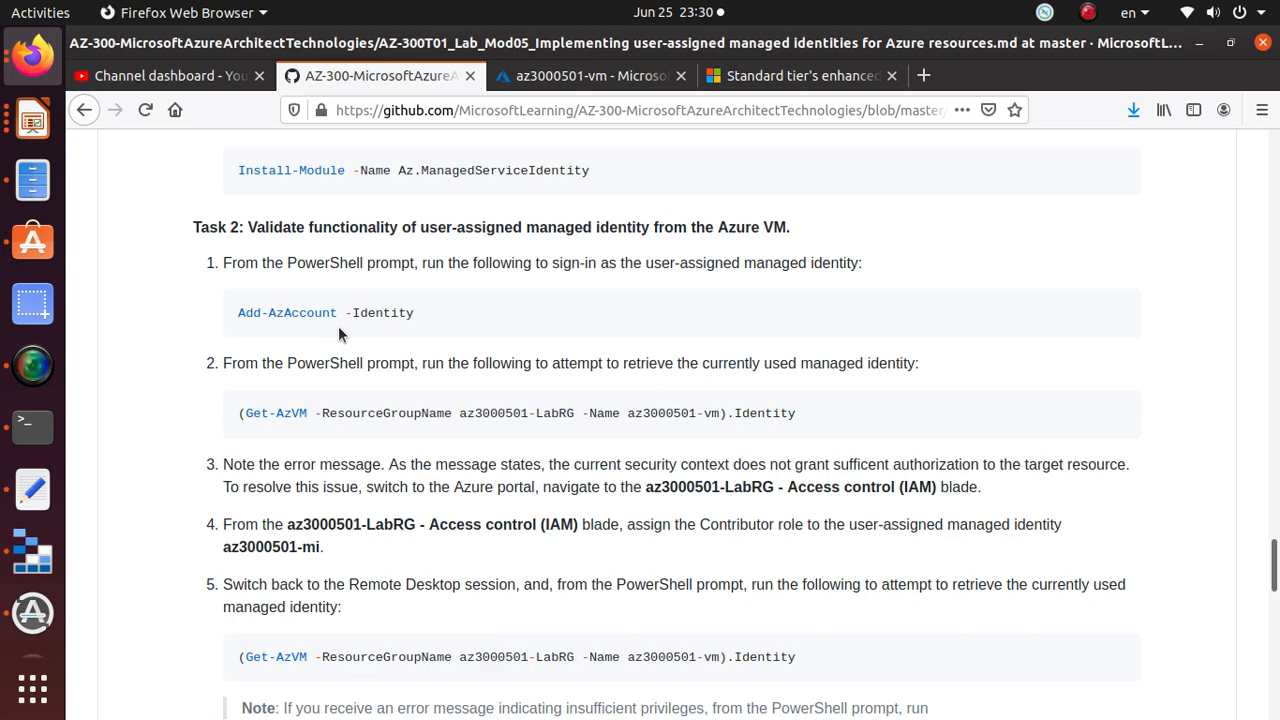
{"action": "key", "text": "alt+Tab"}
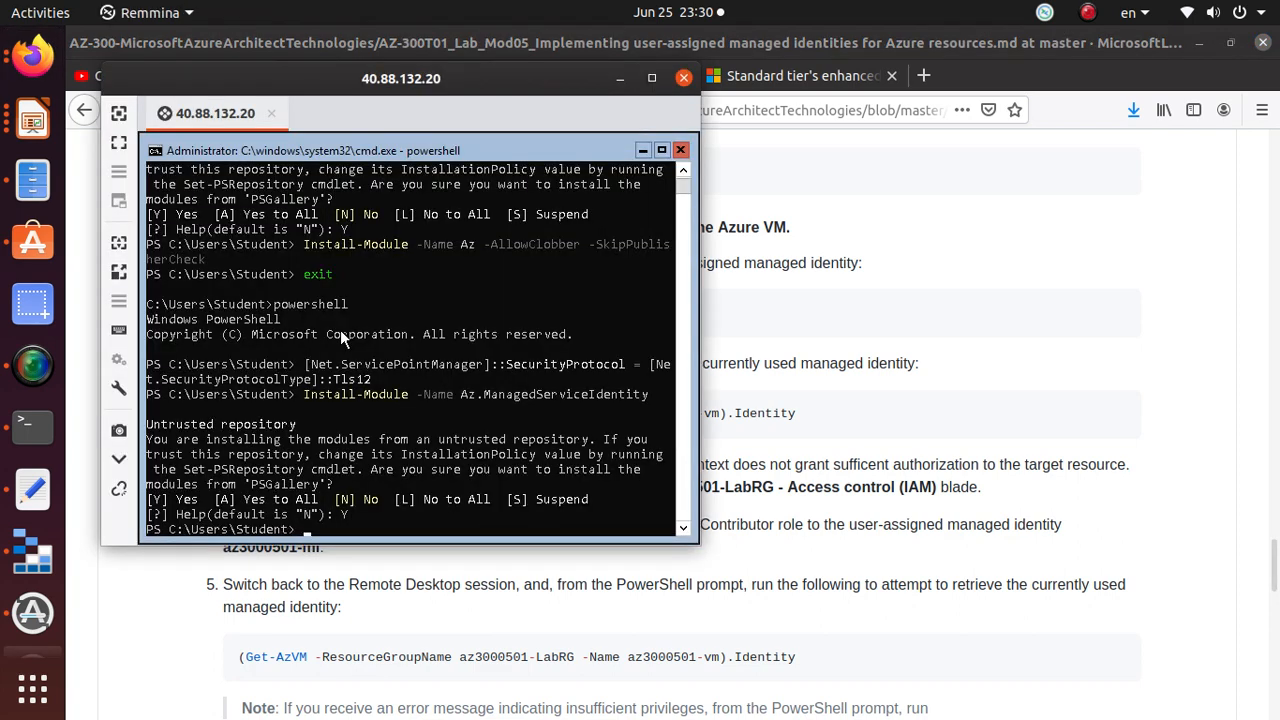
{"action": "key", "text": "alt+Tab"}
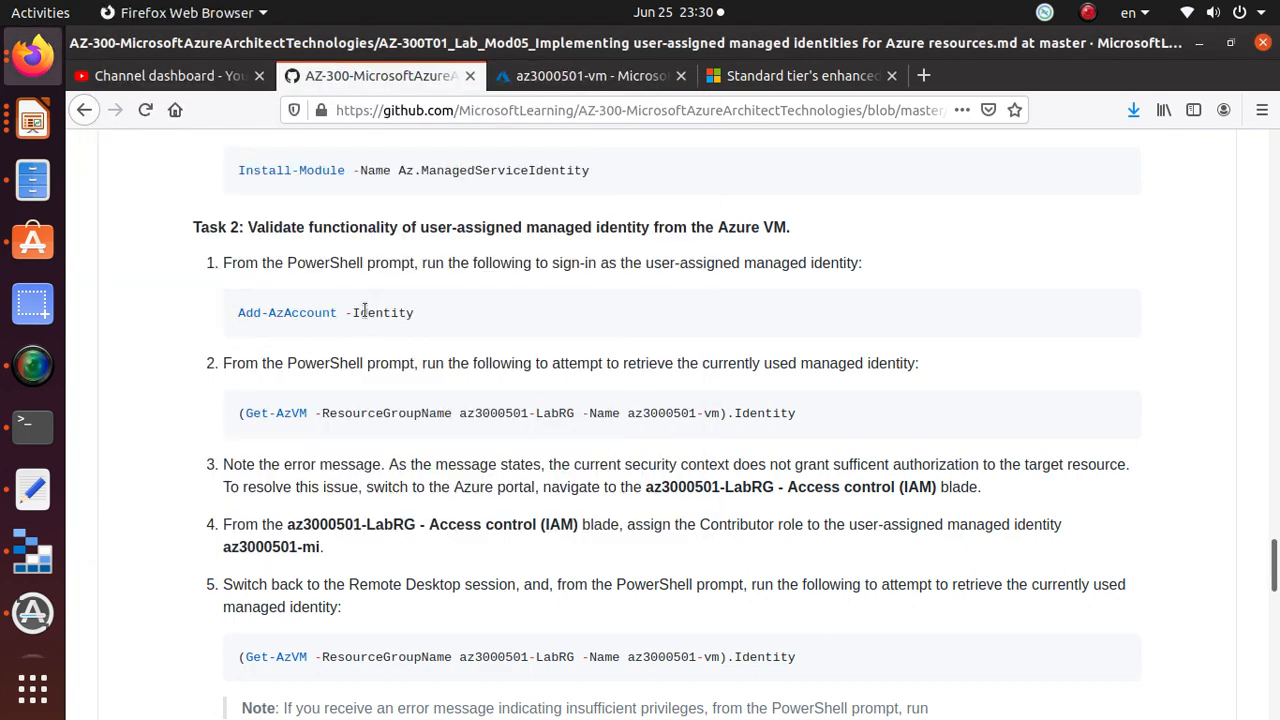
{"action": "triple_click", "coordinate": [381, 229]}
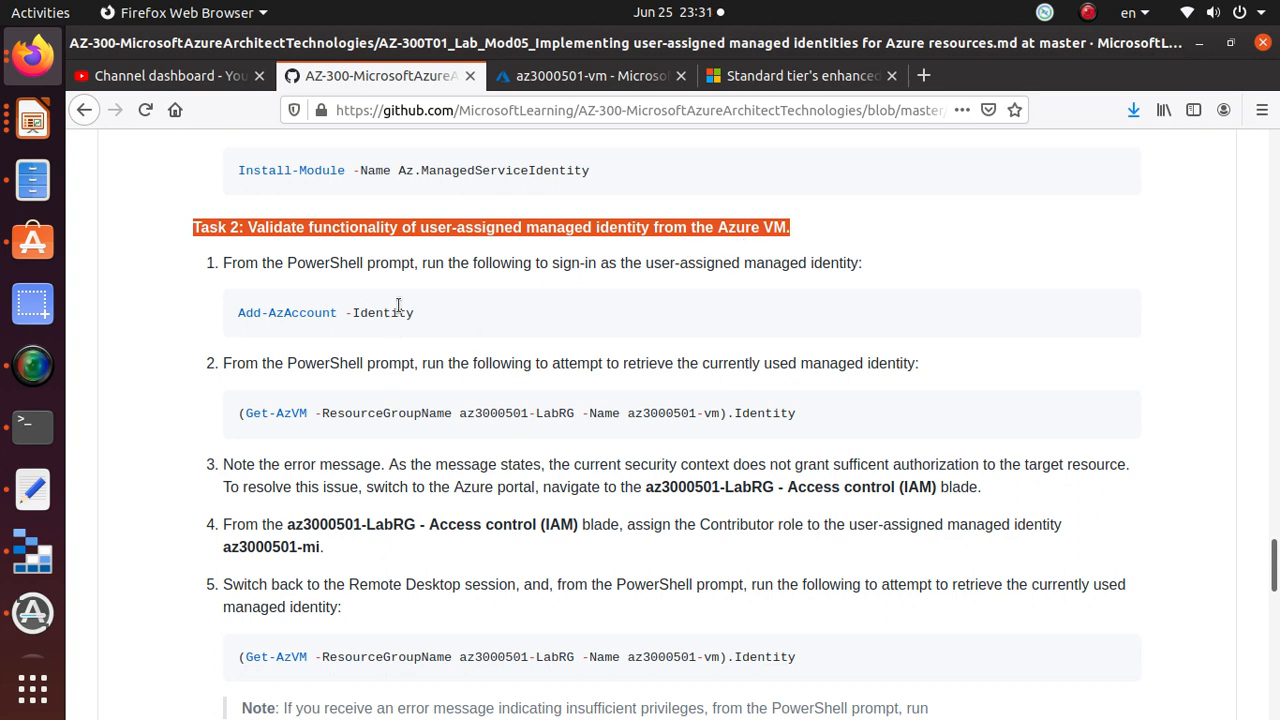
{"action": "triple_click", "coordinate": [324, 316]}
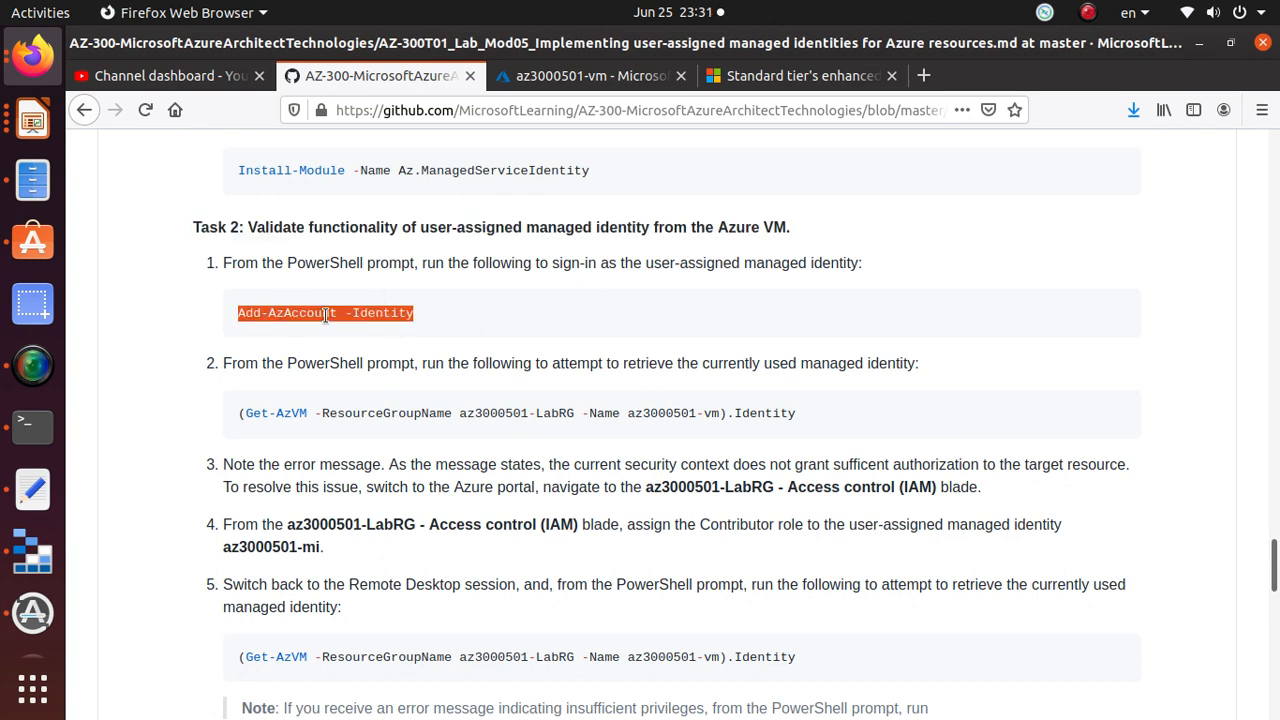
{"action": "right_click", "coordinate": [346, 313]}
{"action": "left_click", "coordinate": [381, 325]}
{"action": "right_click", "coordinate": [396, 313]}
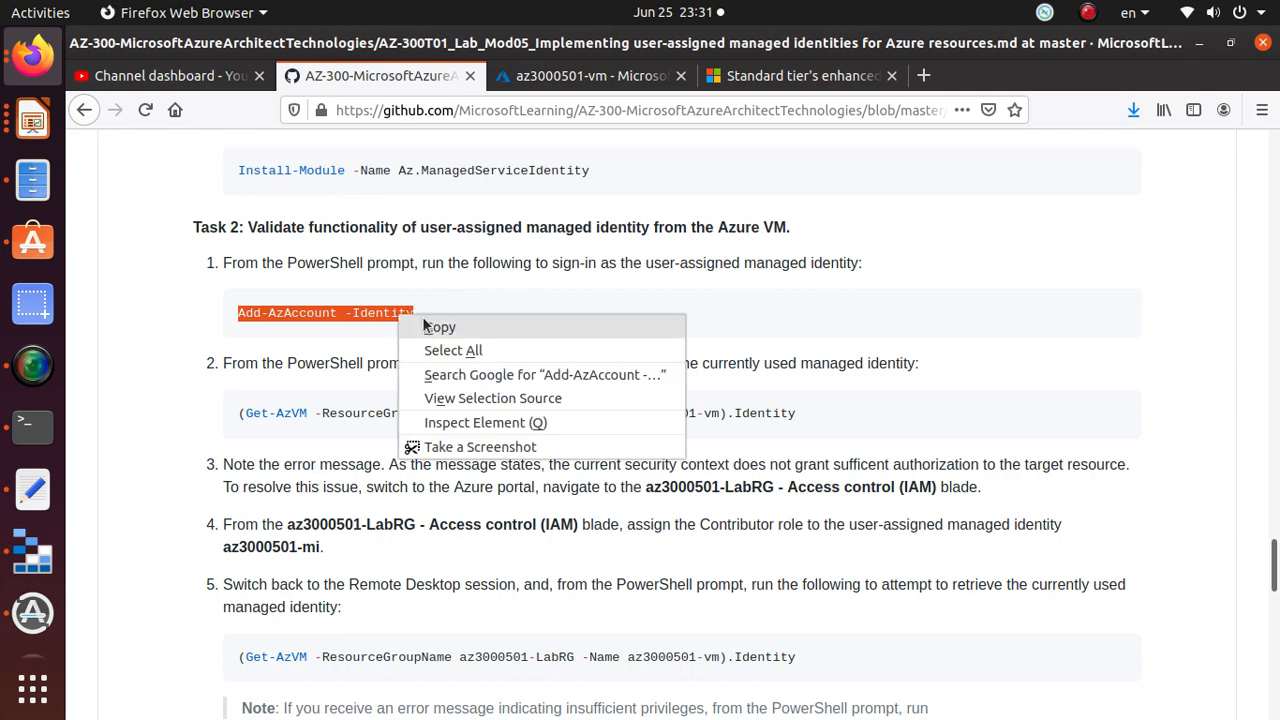
{"action": "left_click", "coordinate": [428, 326]}
Run the copied Add-AzAccount -Identity command in the Remmina PowerShell session to sign in as the managed identity.
{"action": "key", "text": "alt+Tab"}
{"action": "right_click", "coordinate": [457, 516]}
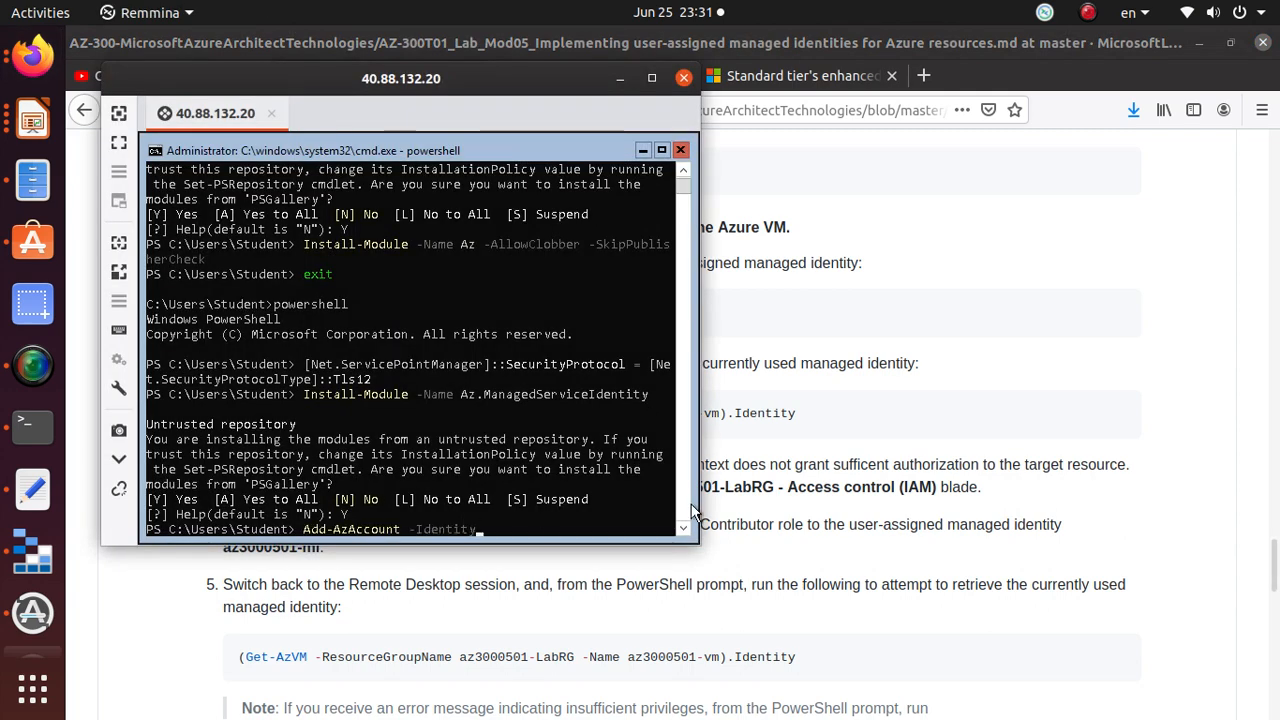
{"action": "key", "text": "Return"}
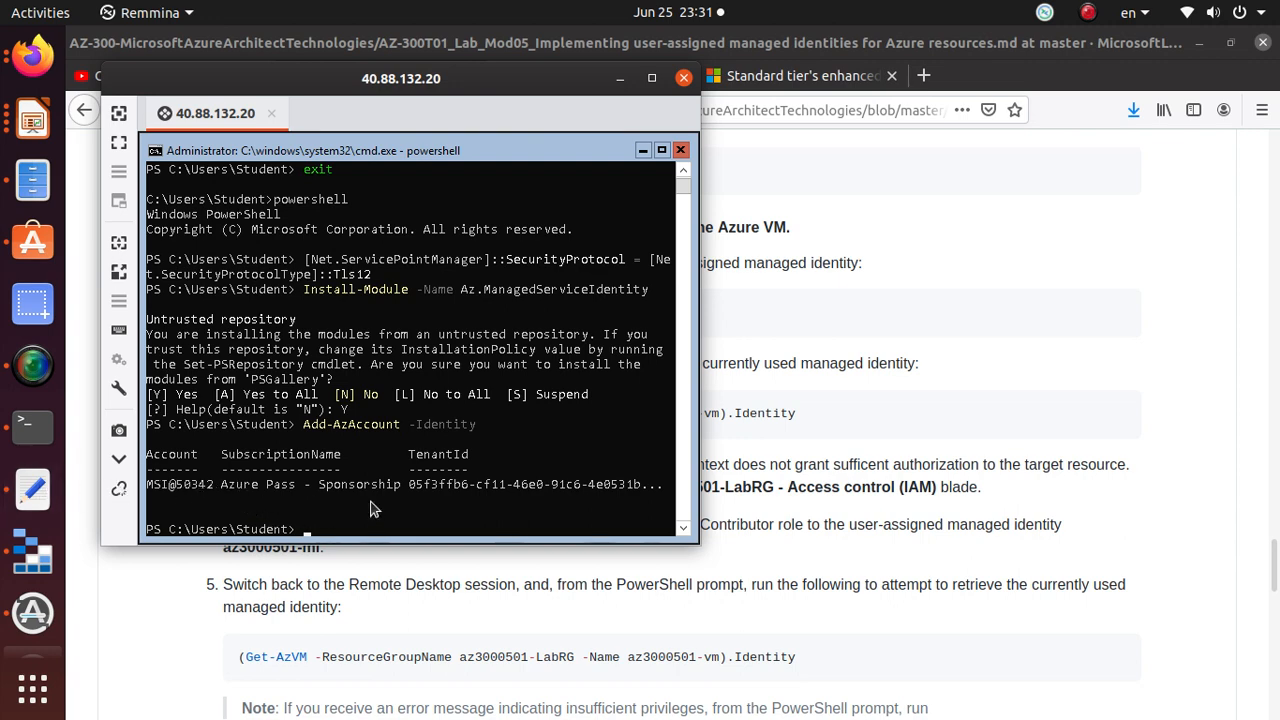
Copy (Get-AzVM -ResourceGroupName az3000501-LabRG -Name az3000501-vm).Identity from Task 2 step 2 in Firefox, run it in the Remmina PowerShell session and review its output.
{"action": "key", "text": "alt+Tab"}
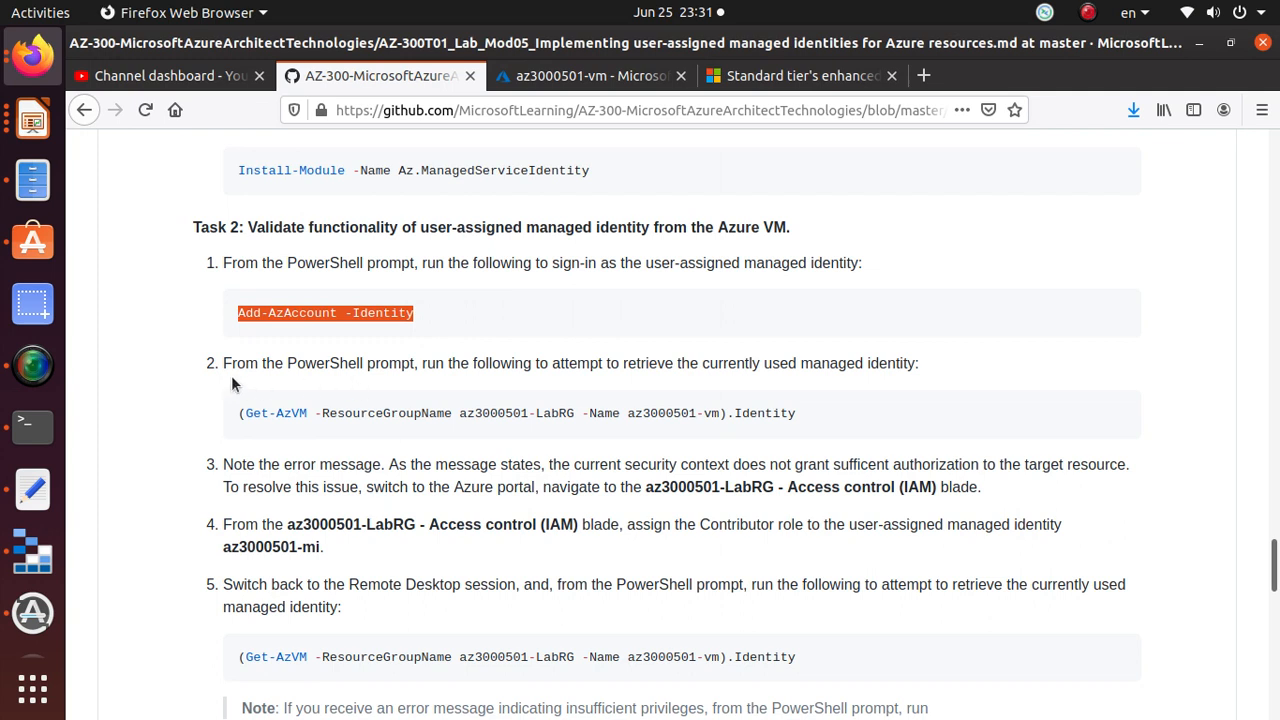
{"action": "triple_click", "coordinate": [772, 412]}
{"action": "right_click", "coordinate": [772, 412]}
{"action": "left_click", "coordinate": [805, 425]}
{"action": "key", "text": "alt+Tab"}
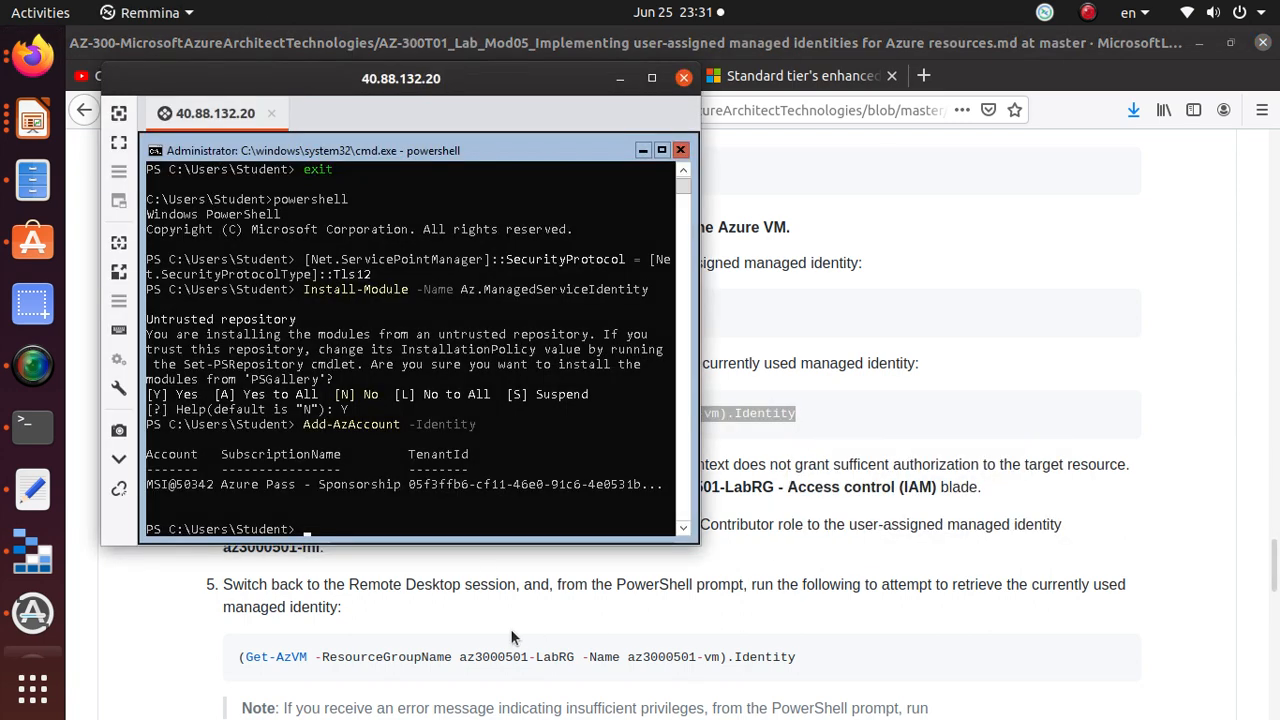
{"action": "right_click", "coordinate": [453, 533]}
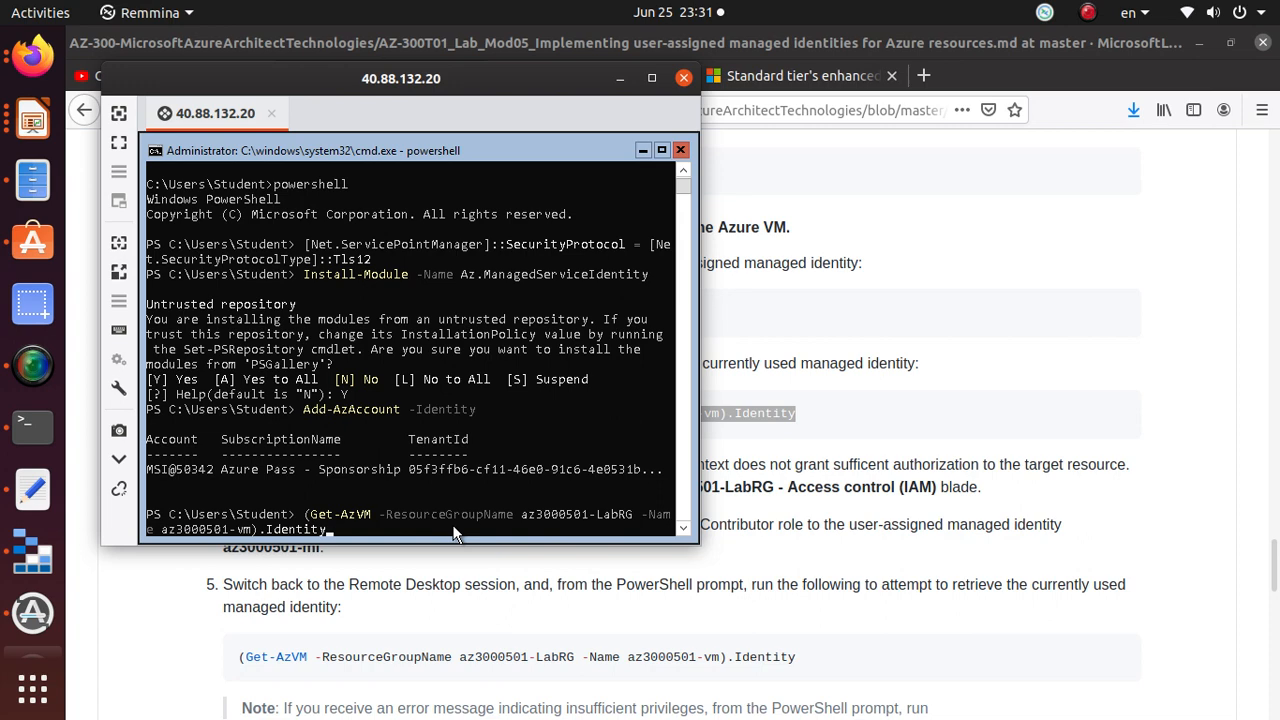
{"action": "key", "text": "Return"}
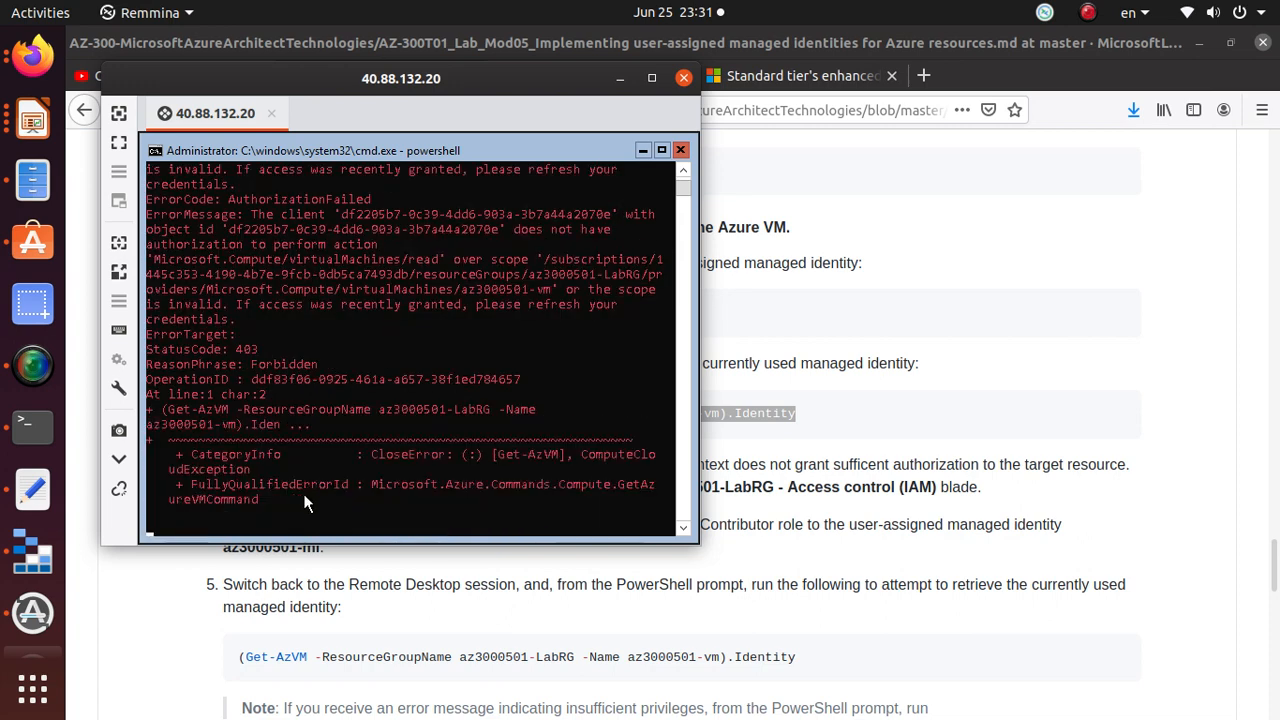
{"action": "scroll", "coordinate": [327, 506], "scroll_direction": "up", "scroll_amount": 4}
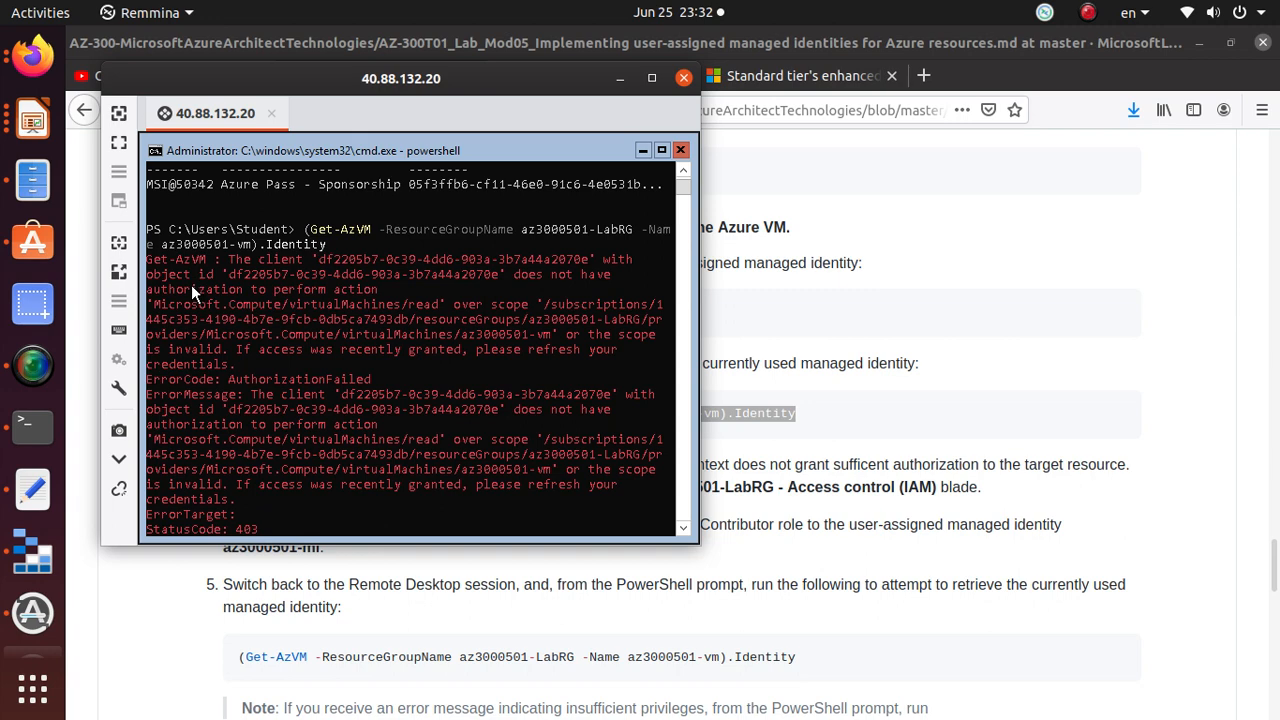
Read Task 2 steps 3 and 4 of the Firefox lab instructions on resource group access control and the role assignment.
{"action": "key", "text": "alt+Tab"}
{"action": "scroll", "coordinate": [431, 464], "scroll_direction": "down", "scroll_amount": 1}
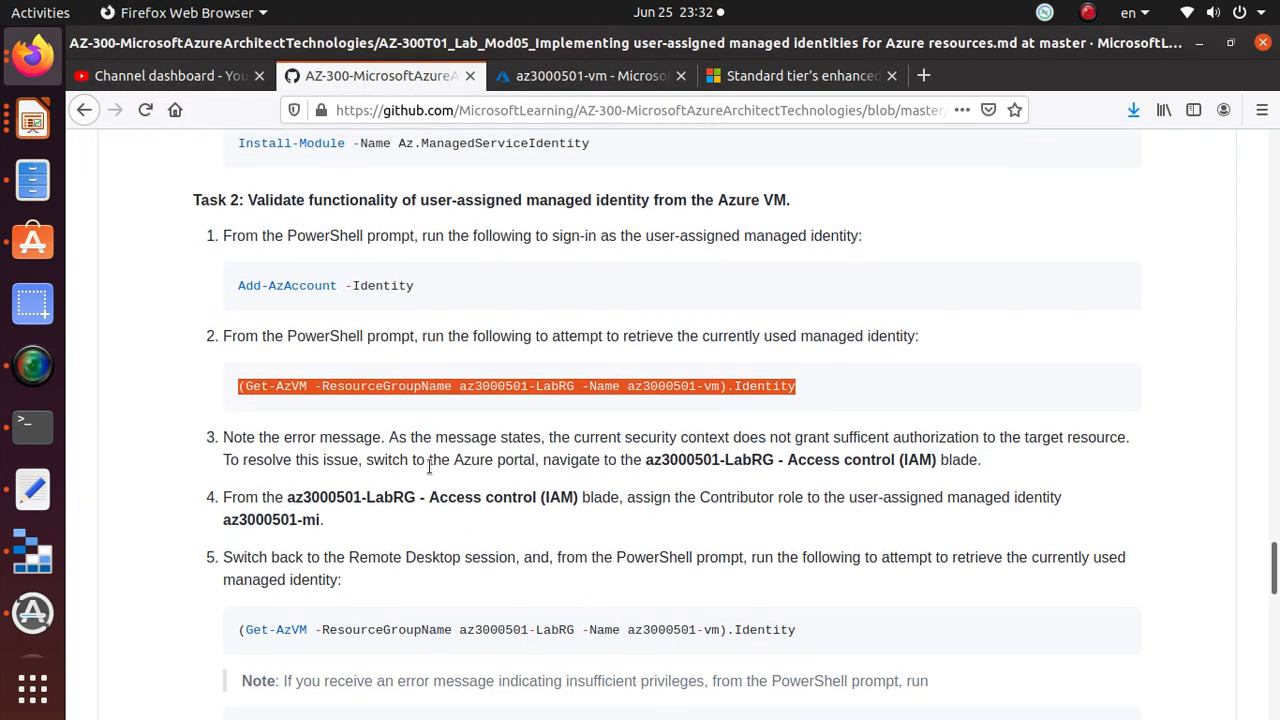
{"action": "left_click", "coordinate": [224, 409]}
{"action": "left_click_drag", "start_coordinate": [224, 409], "coordinate": [1123, 420]}
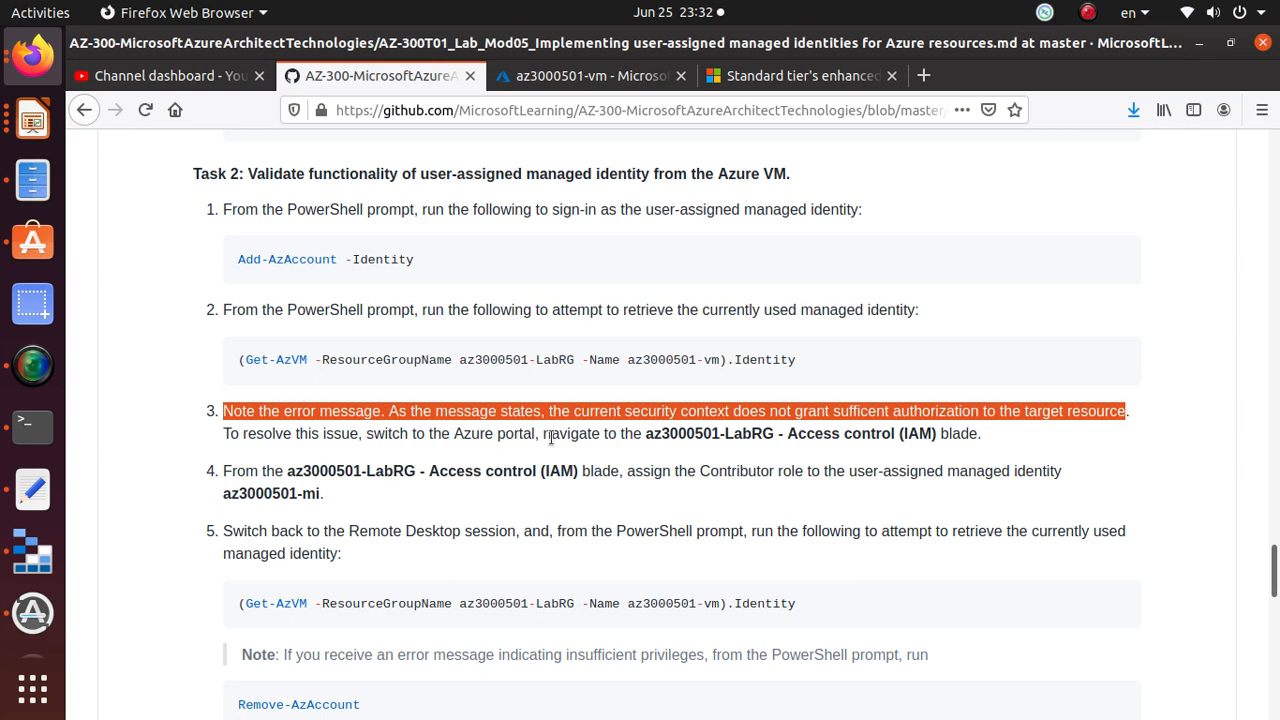
{"action": "left_click_drag", "start_coordinate": [644, 436], "coordinate": [931, 443]}
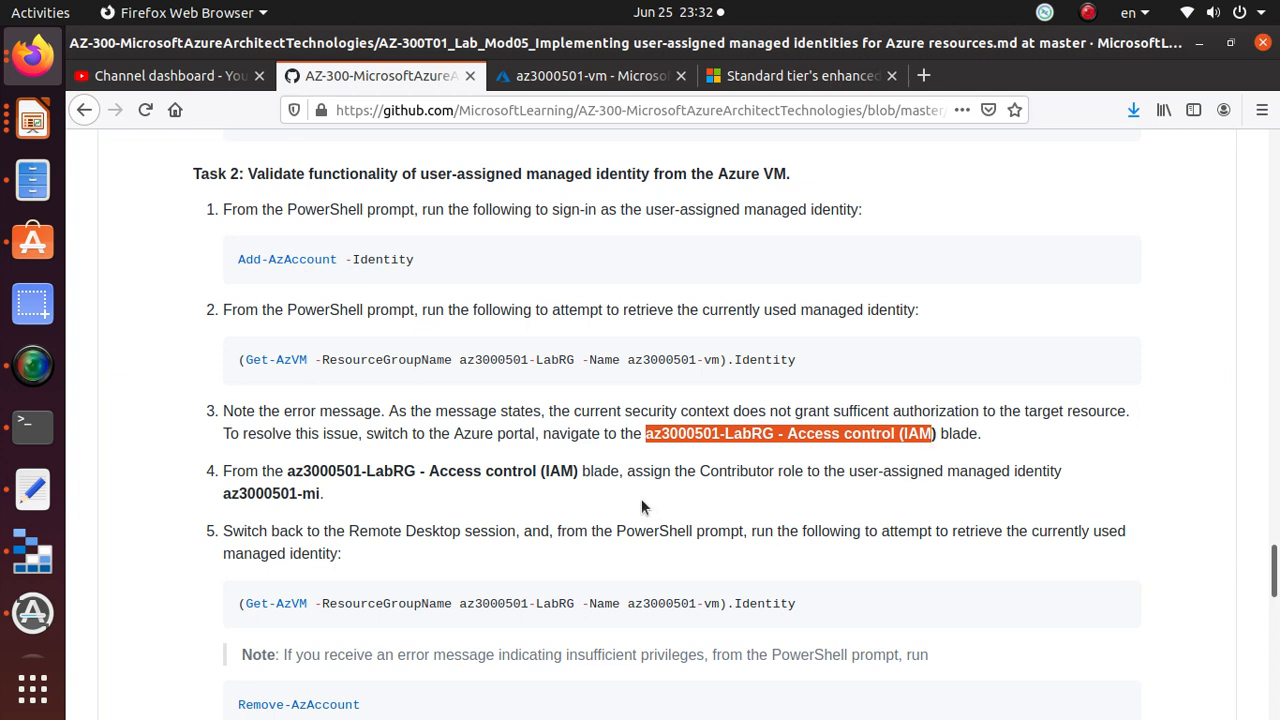
{"action": "left_click_drag", "start_coordinate": [627, 468], "coordinate": [1070, 483]}
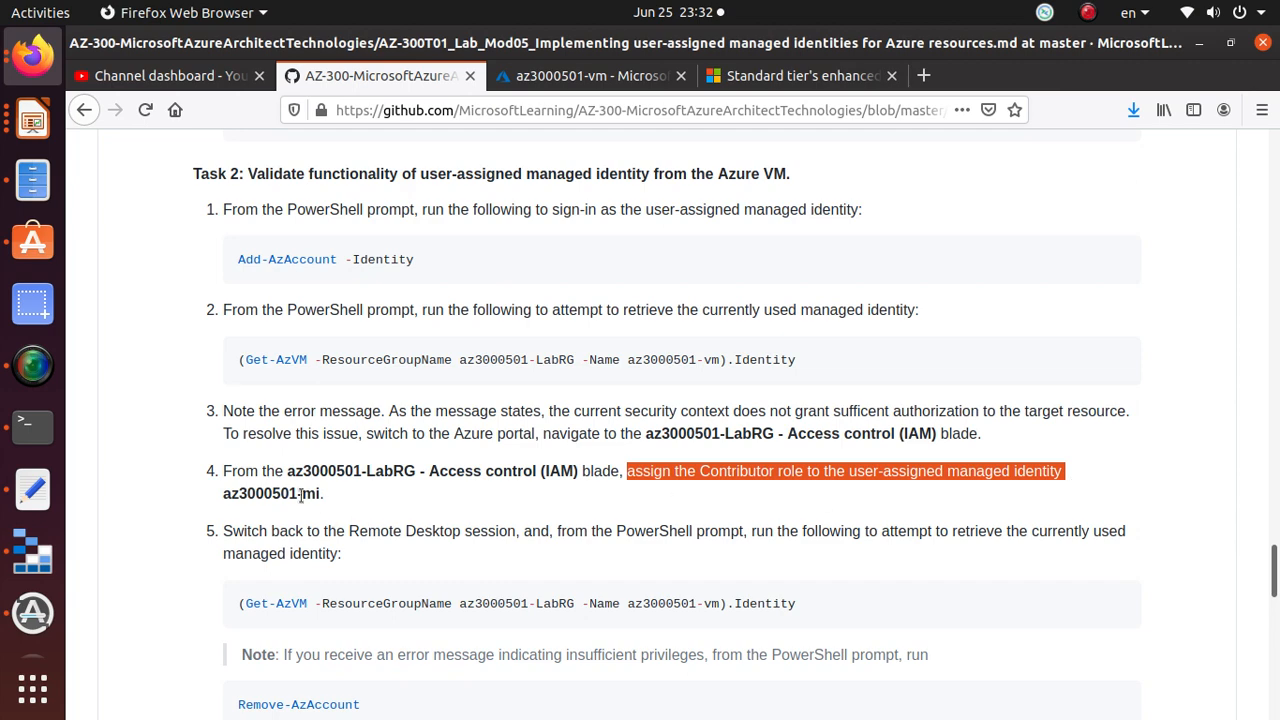
{"action": "left_click_drag", "start_coordinate": [326, 494], "coordinate": [193, 497]}
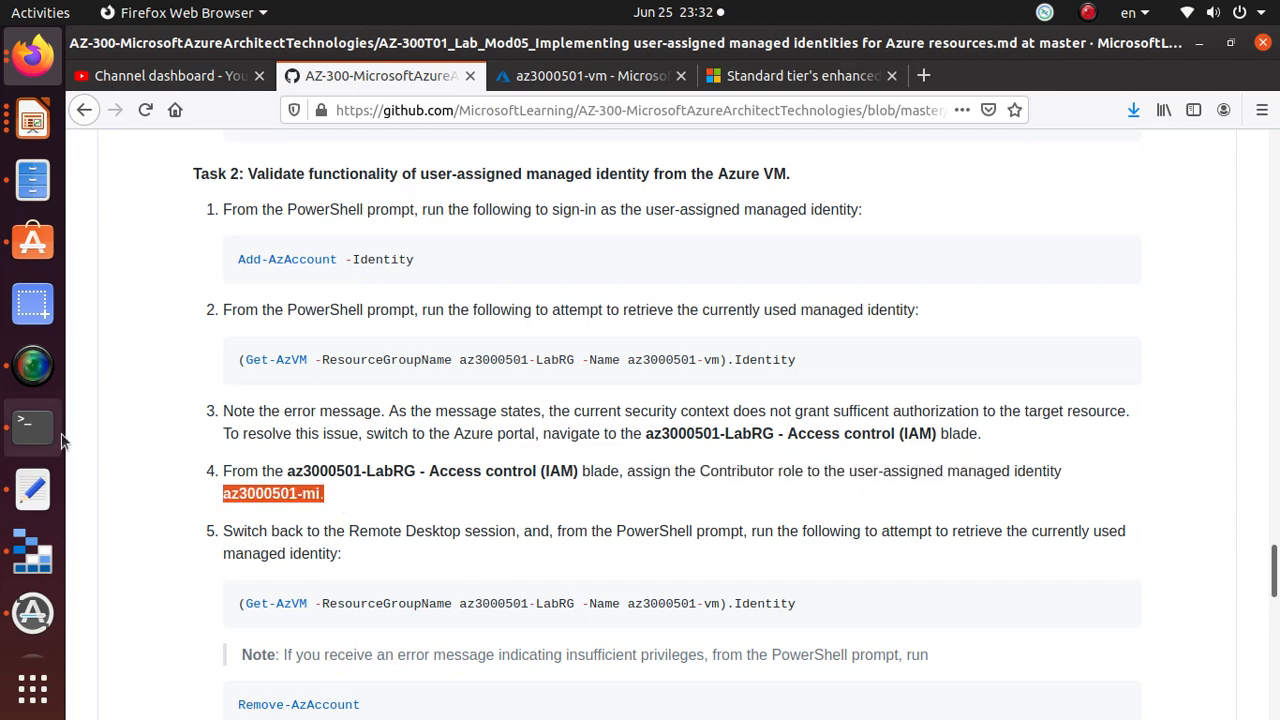
{"action": "left_click", "coordinate": [595, 77]}
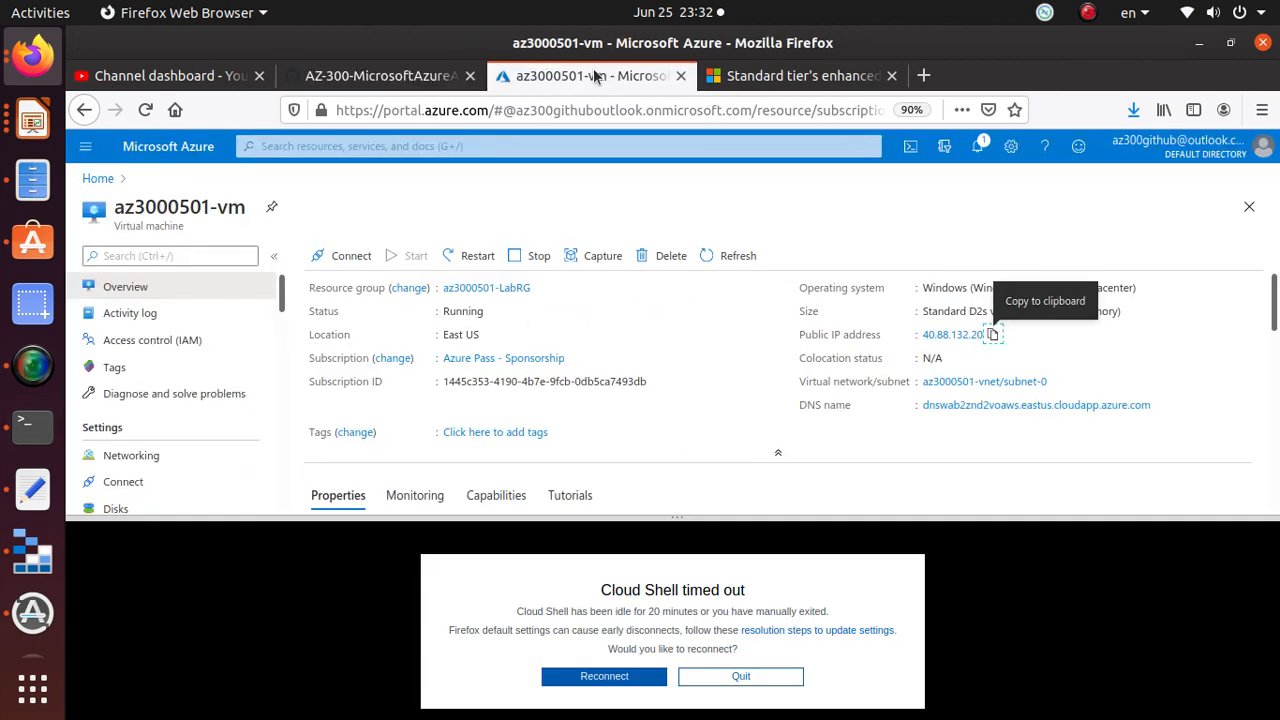
{"action": "left_click", "coordinate": [398, 80]}
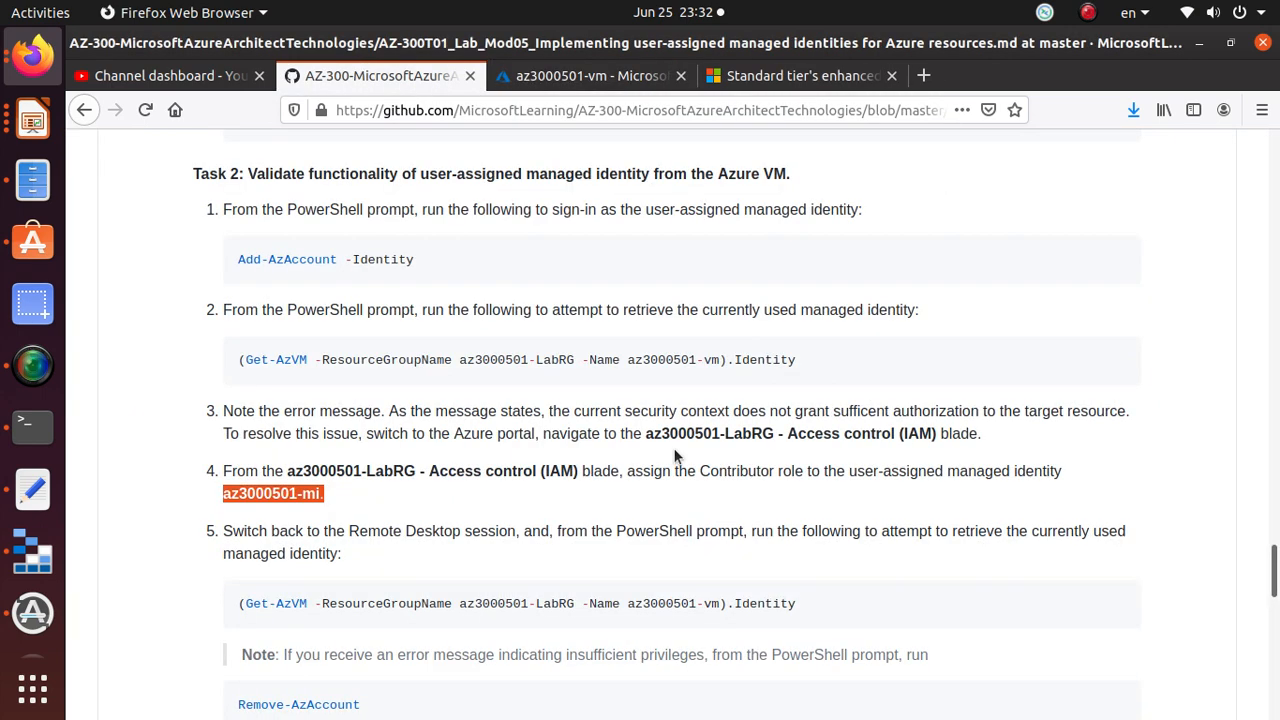
Copy the name az3000501-LabRG from lab step 3, search for it in the Azure portal and open that resource group.
{"action": "left_click_drag", "start_coordinate": [643, 433], "coordinate": [775, 430]}
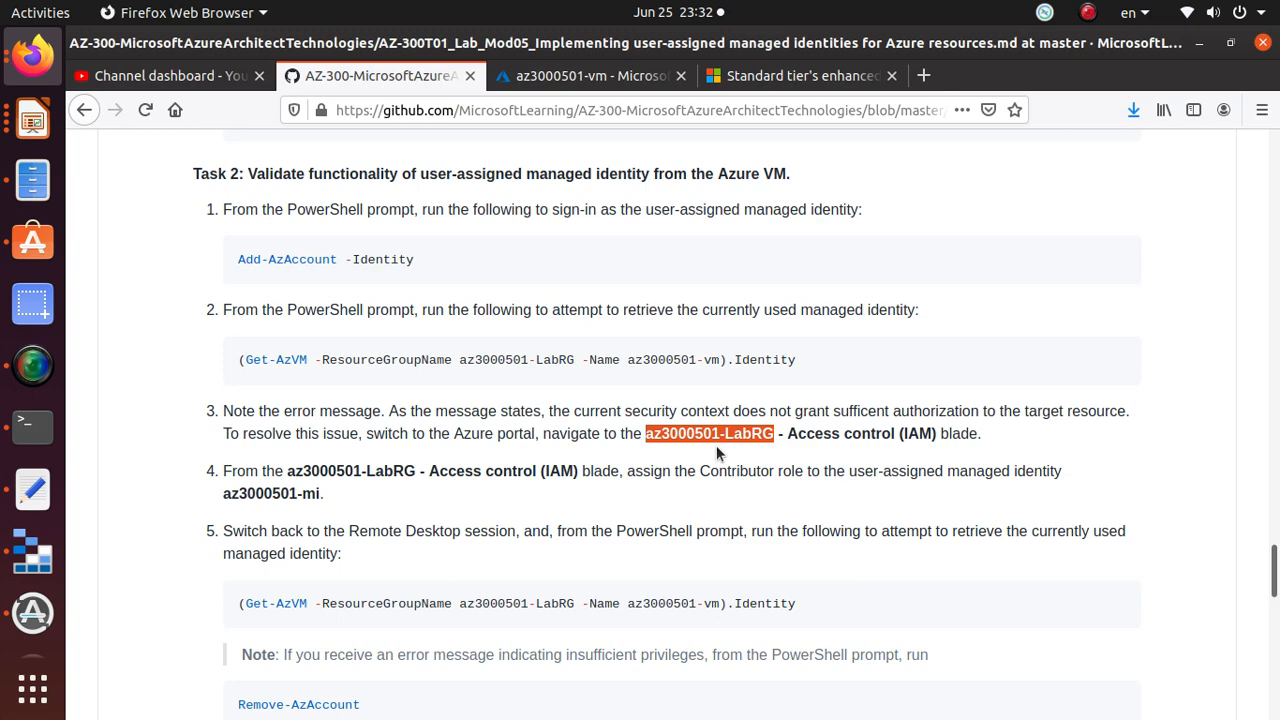
{"action": "right_click", "coordinate": [740, 433]}
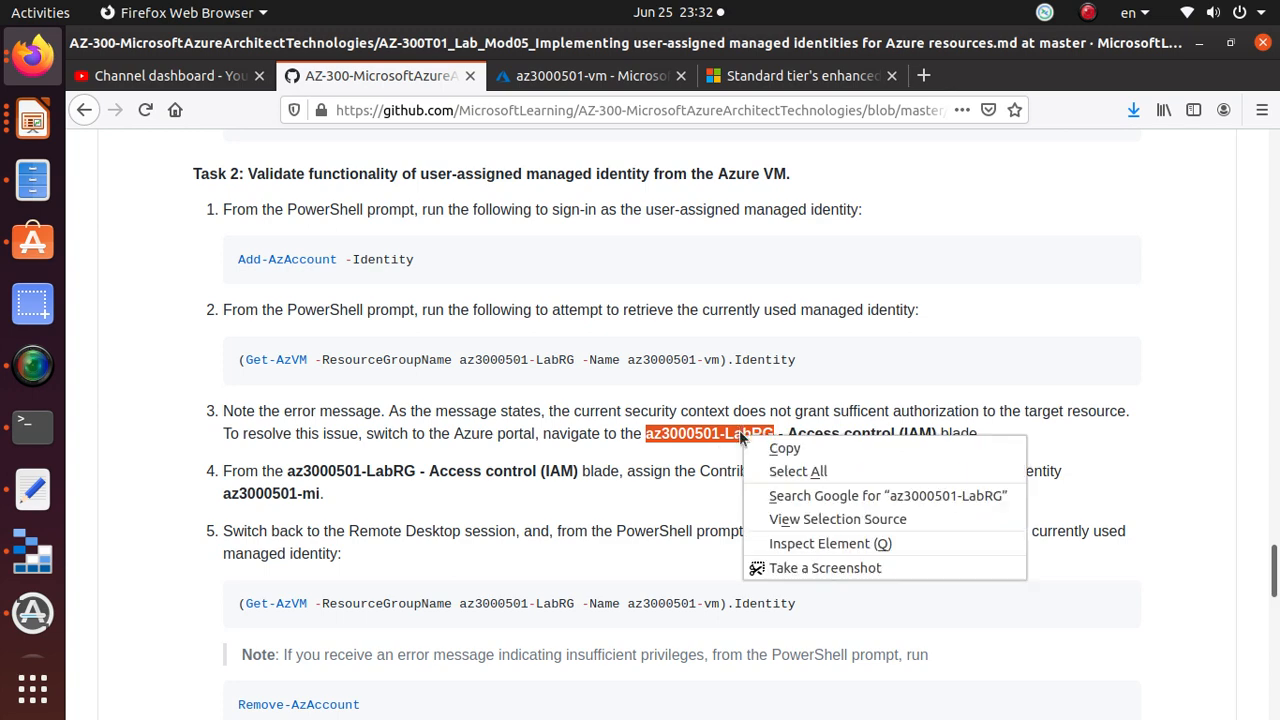
{"action": "left_click", "coordinate": [775, 446]}
{"action": "left_click", "coordinate": [585, 76]}
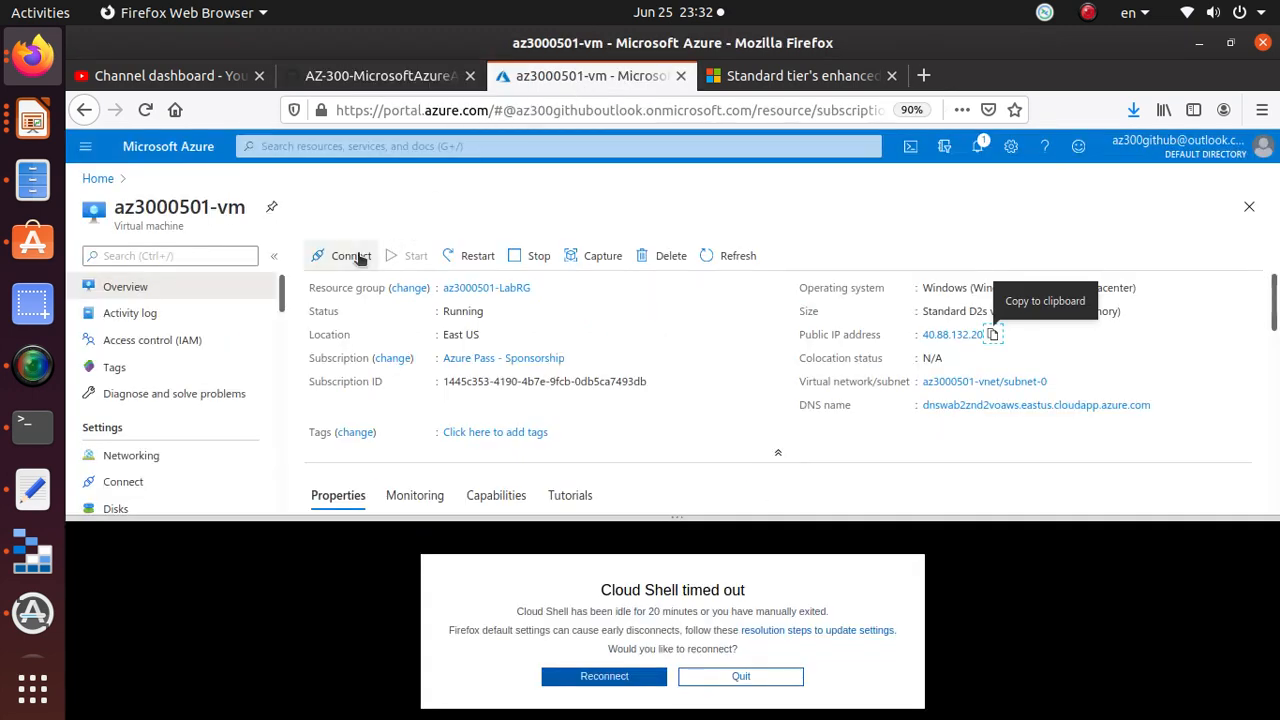
{"action": "left_click", "coordinate": [338, 145]}
{"action": "key", "text": "ctrl+v"}
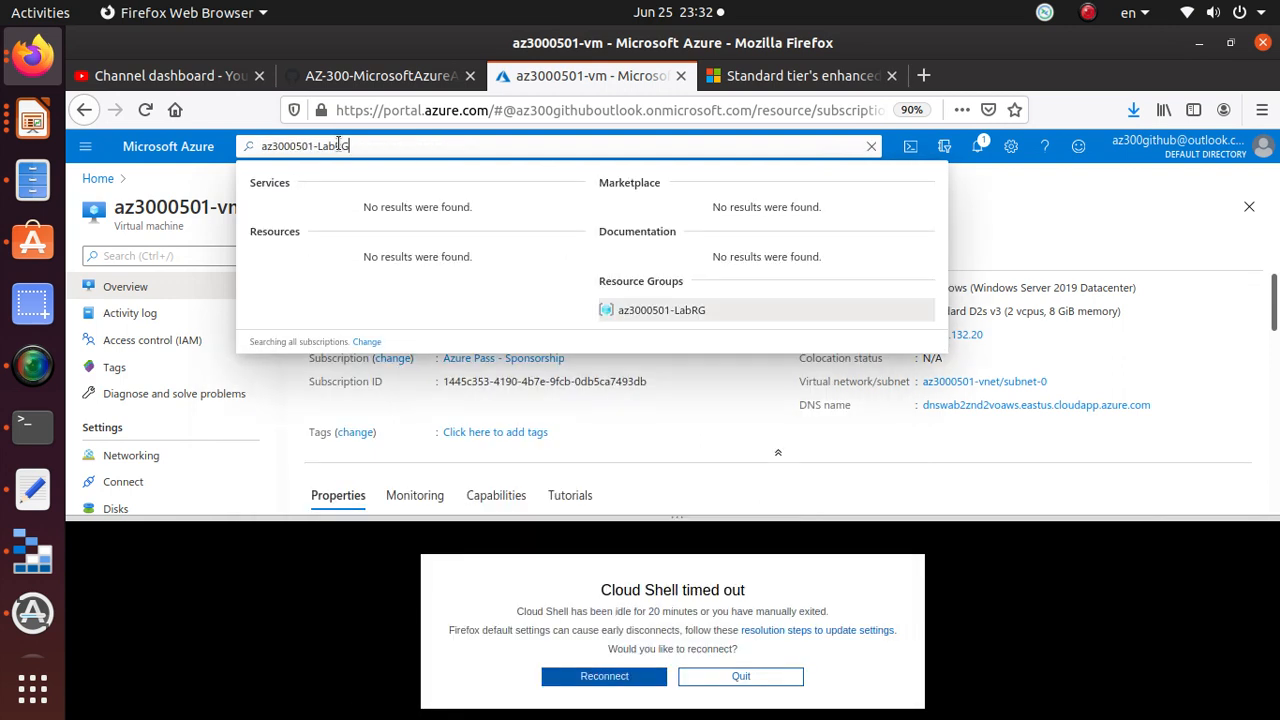
{"action": "left_click", "coordinate": [676, 311]}
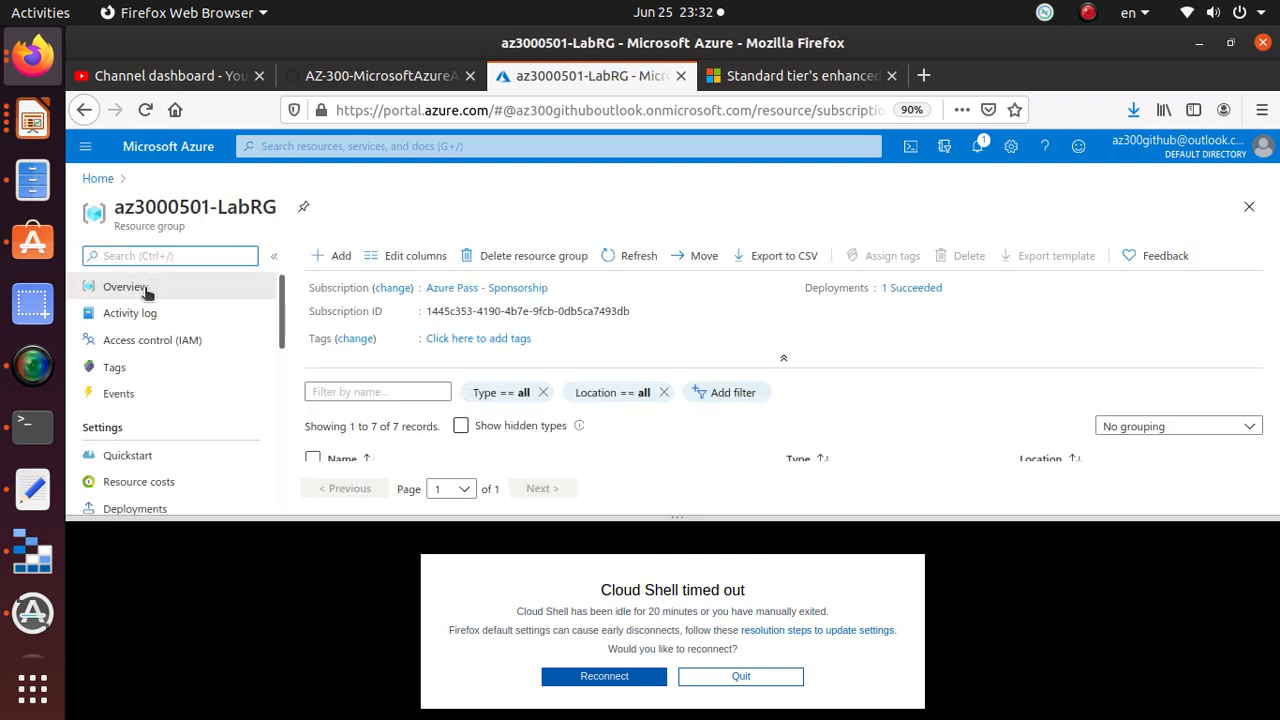
Start a new role assignment under the resource group's Access control (IAM) and choose the Contributor role.
{"action": "scroll", "coordinate": [165, 400], "scroll_direction": "down", "scroll_amount": 5}
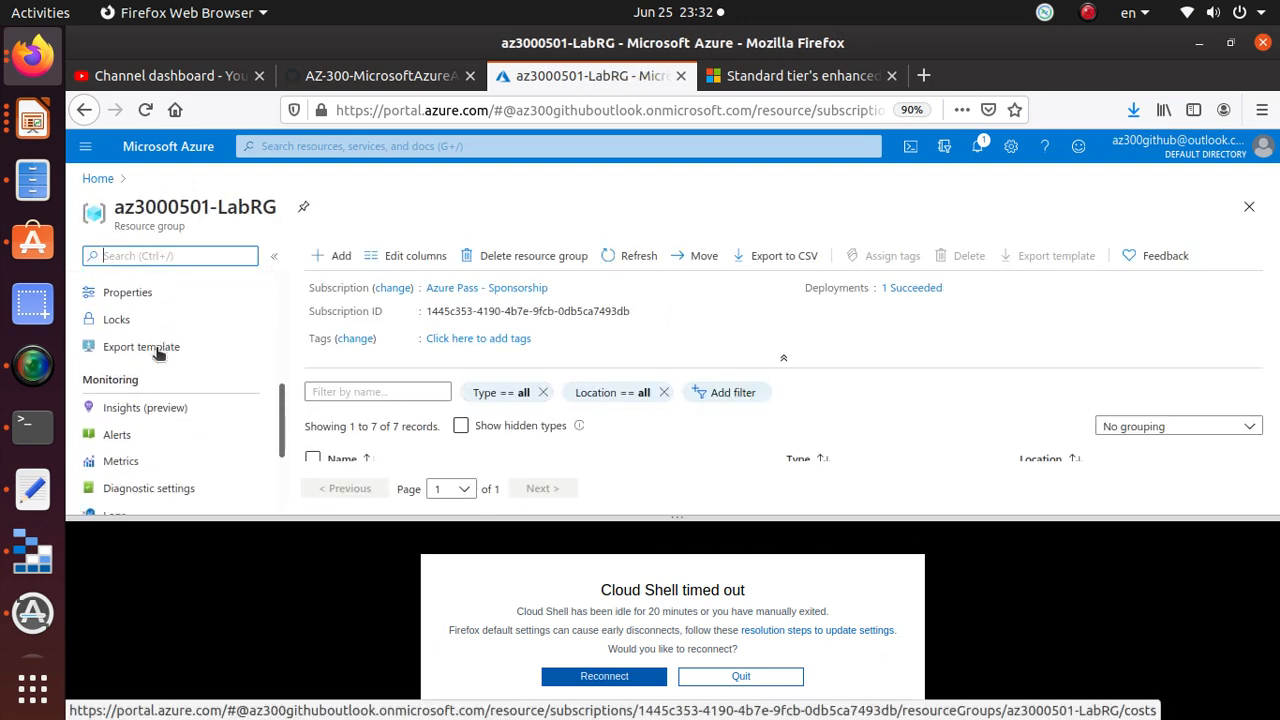
{"action": "scroll", "coordinate": [157, 353], "scroll_direction": "up", "scroll_amount": 4}
{"action": "scroll", "coordinate": [157, 353], "scroll_direction": "up", "scroll_amount": 1}
{"action": "left_click", "coordinate": [190, 341]}
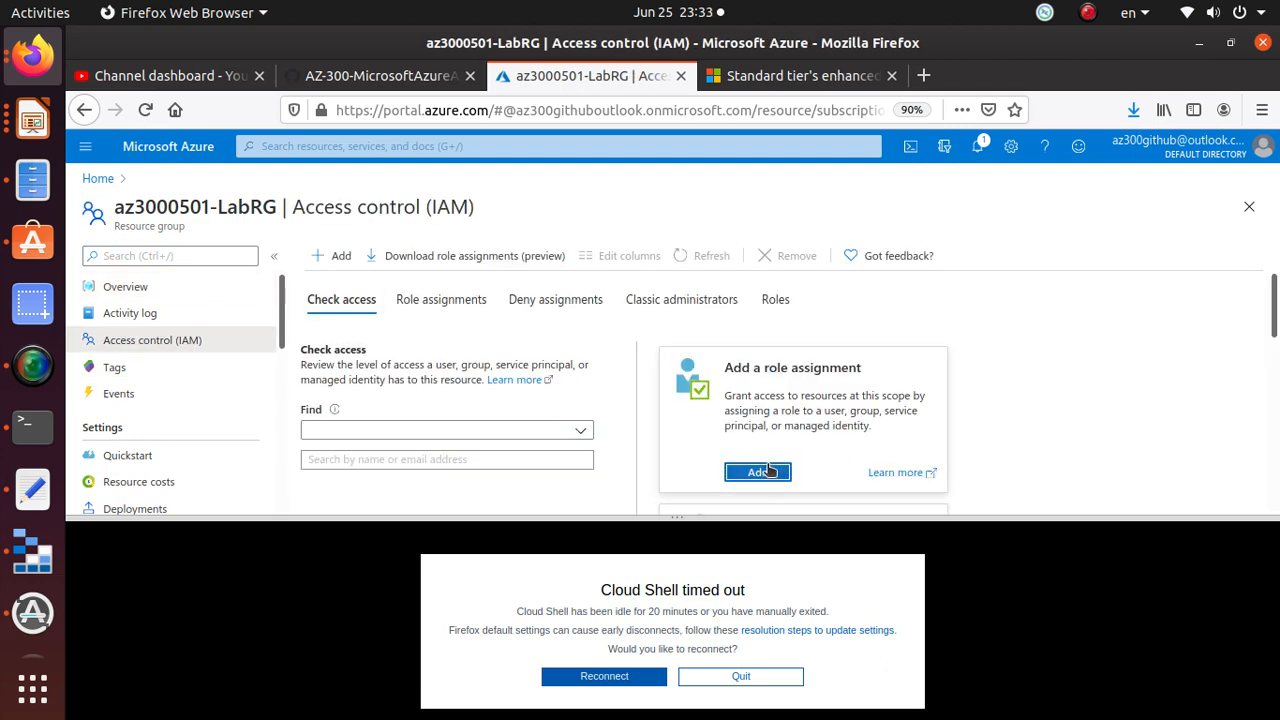
{"action": "left_click", "coordinate": [768, 471]}
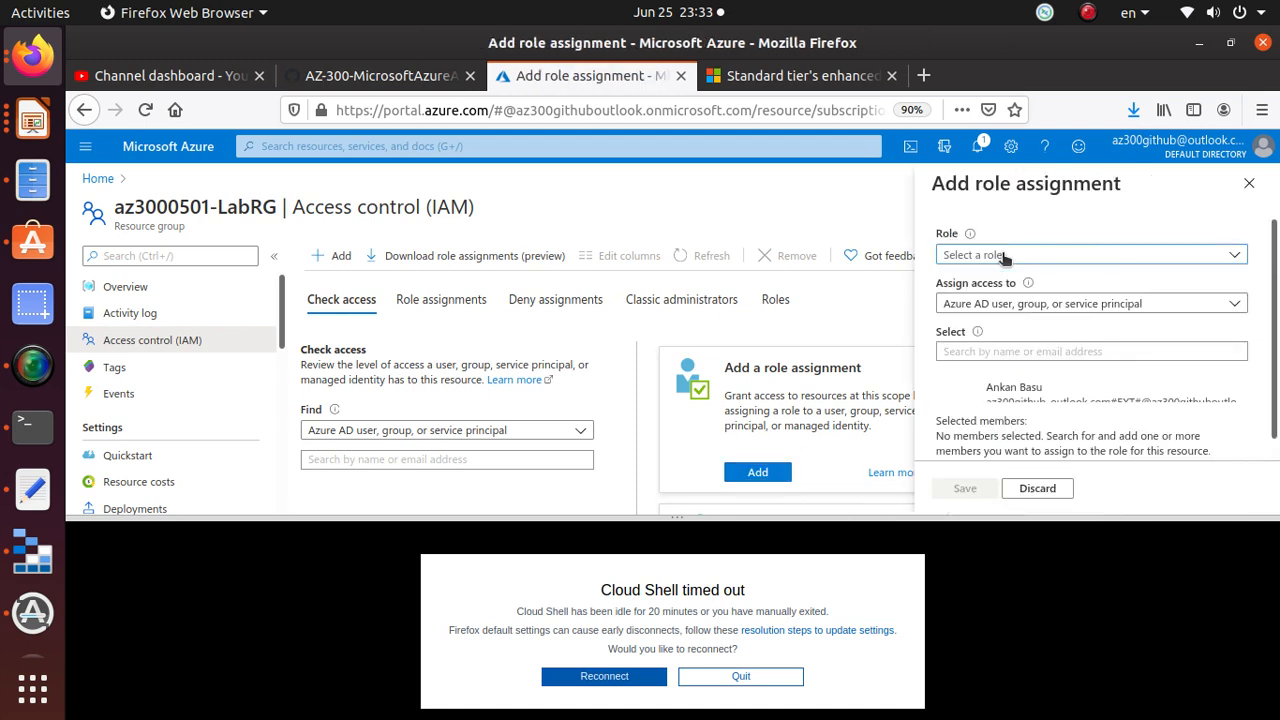
{"action": "left_click", "coordinate": [1005, 256]}
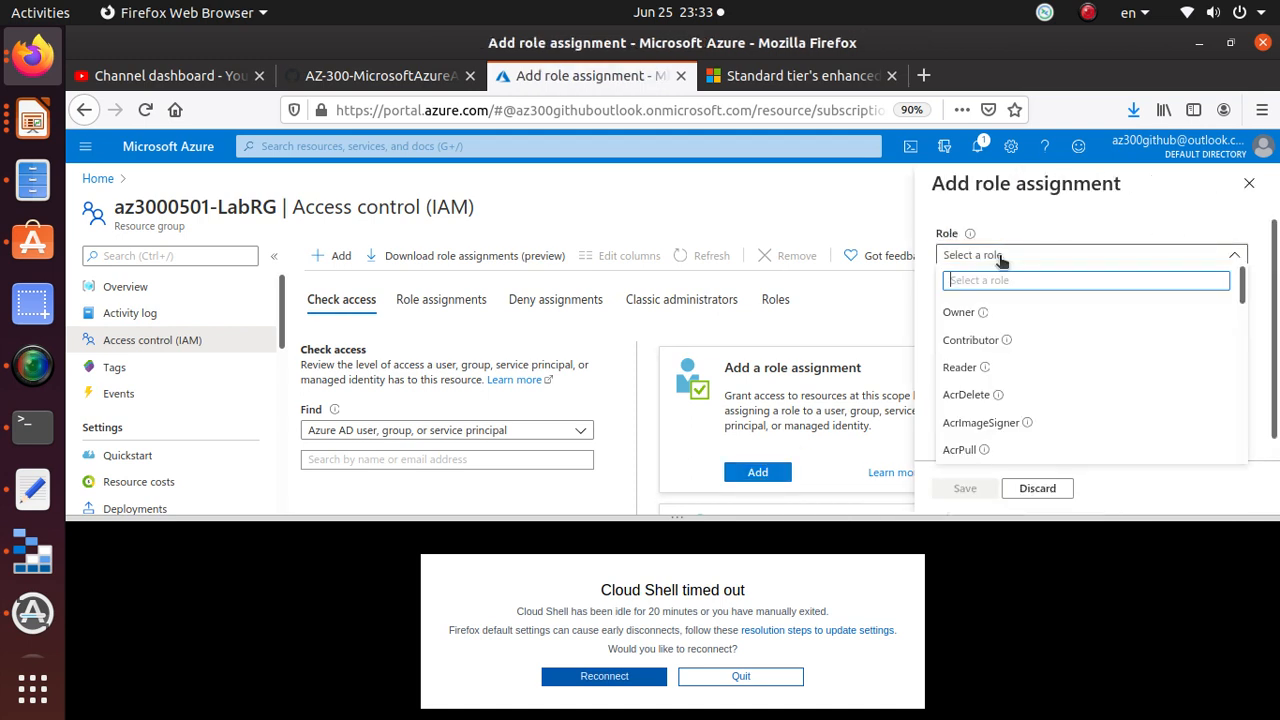
{"action": "left_click", "coordinate": [970, 340]}
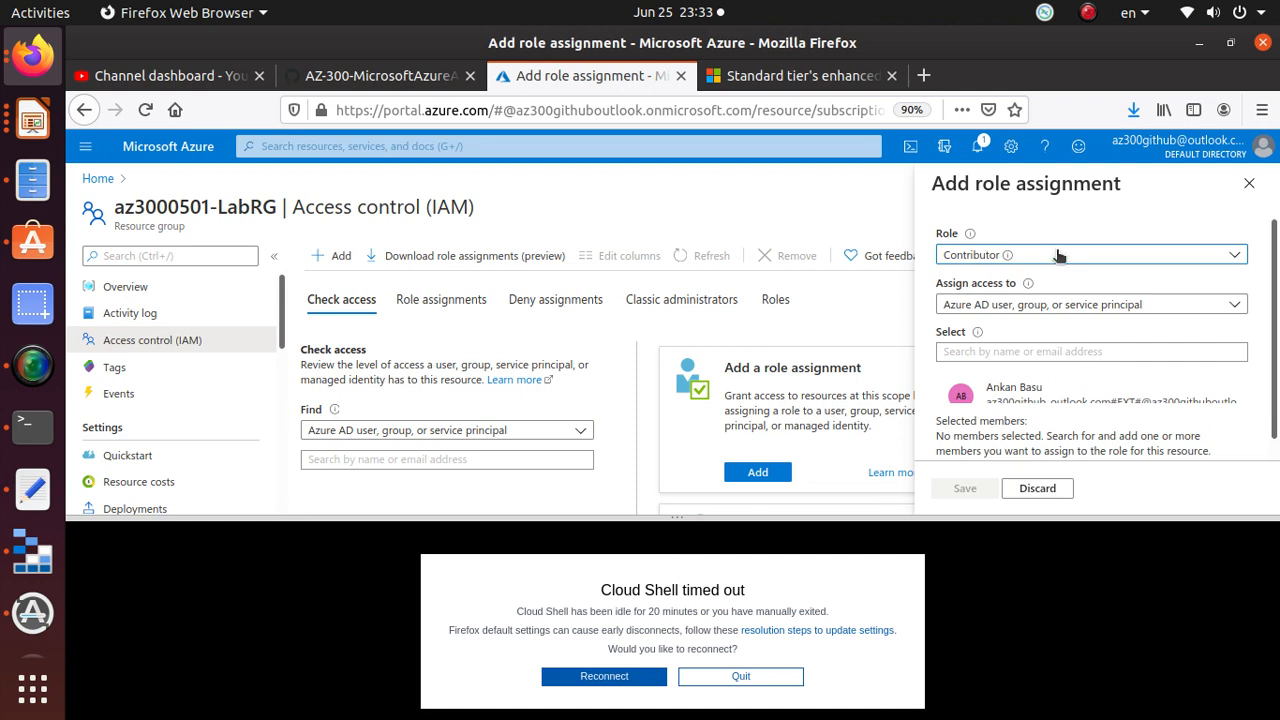
Copy the identity name az3000501-mi from lab step 4, select it as the Contributor role's member in the Azure portal and save the assignment.
{"action": "left_click", "coordinate": [1008, 348]}
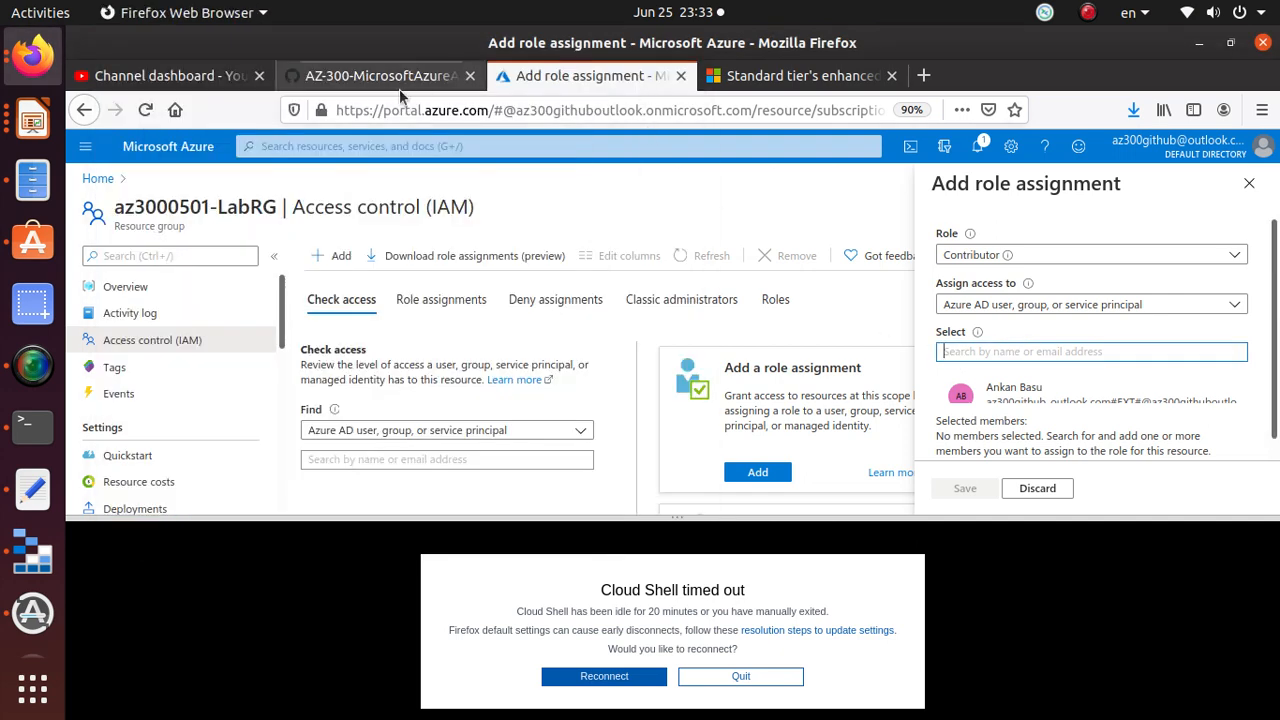
{"action": "left_click", "coordinate": [400, 78]}
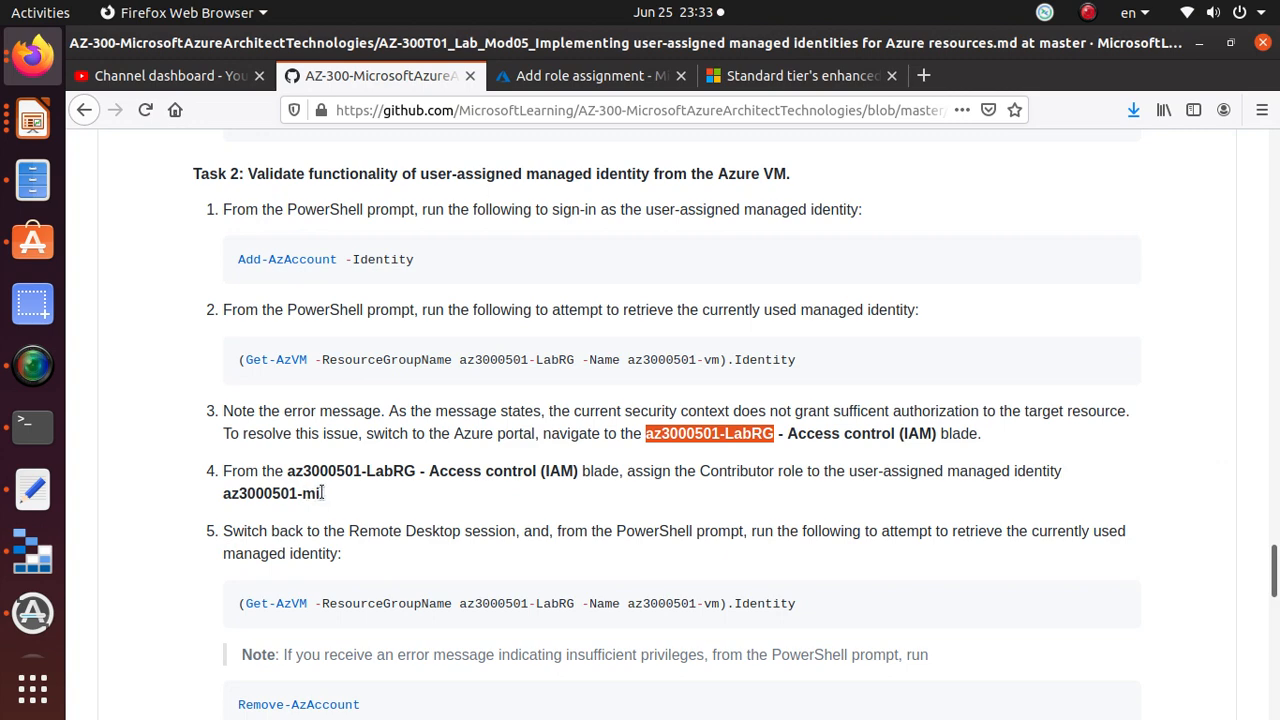
{"action": "left_click_drag", "start_coordinate": [324, 493], "coordinate": [223, 493]}
{"action": "right_click", "coordinate": [223, 494]}
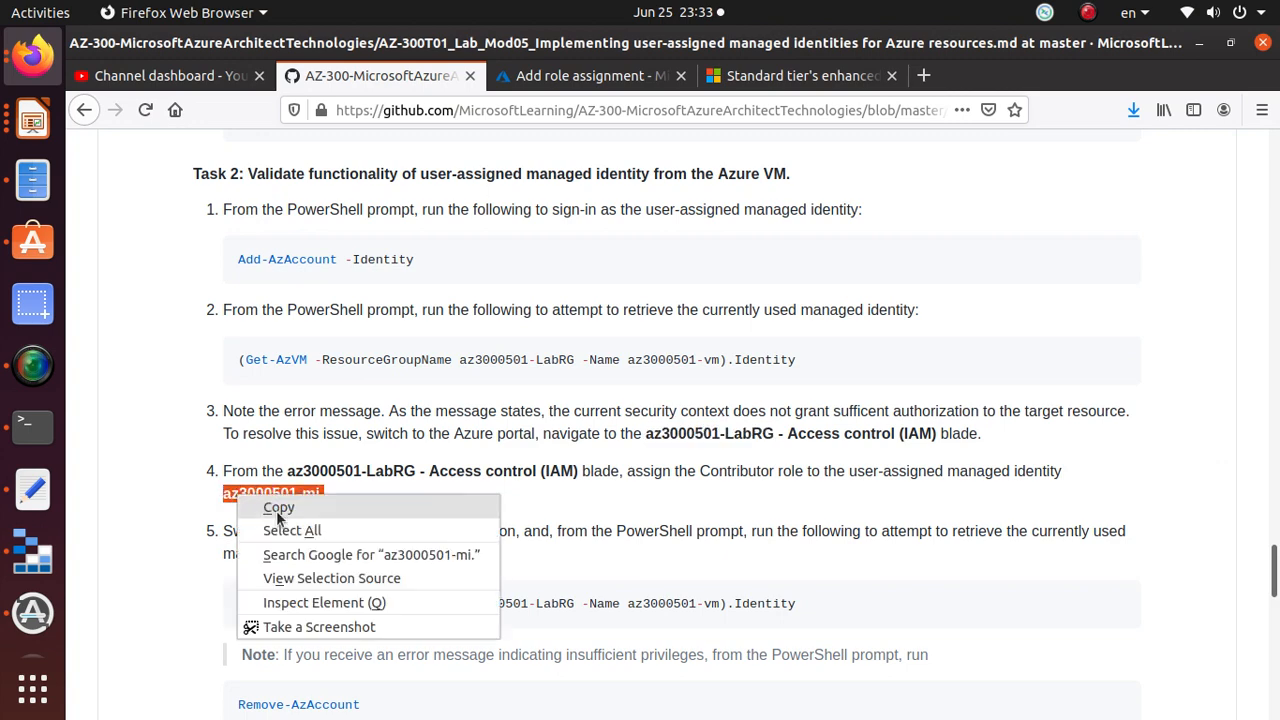
{"action": "left_click", "coordinate": [275, 503]}
{"action": "left_click", "coordinate": [592, 77]}
{"action": "left_click", "coordinate": [957, 350]}
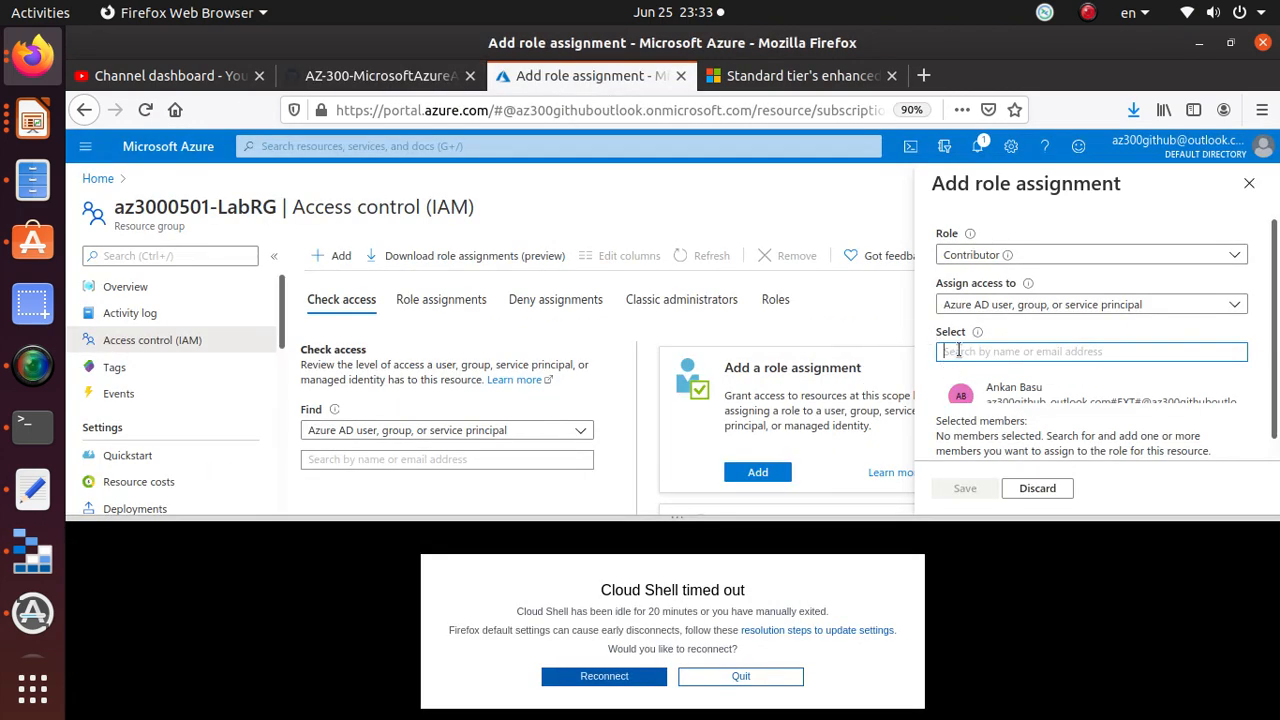
{"action": "key", "text": "ctrl+v"}
{"action": "key", "text": "BackSpace"}
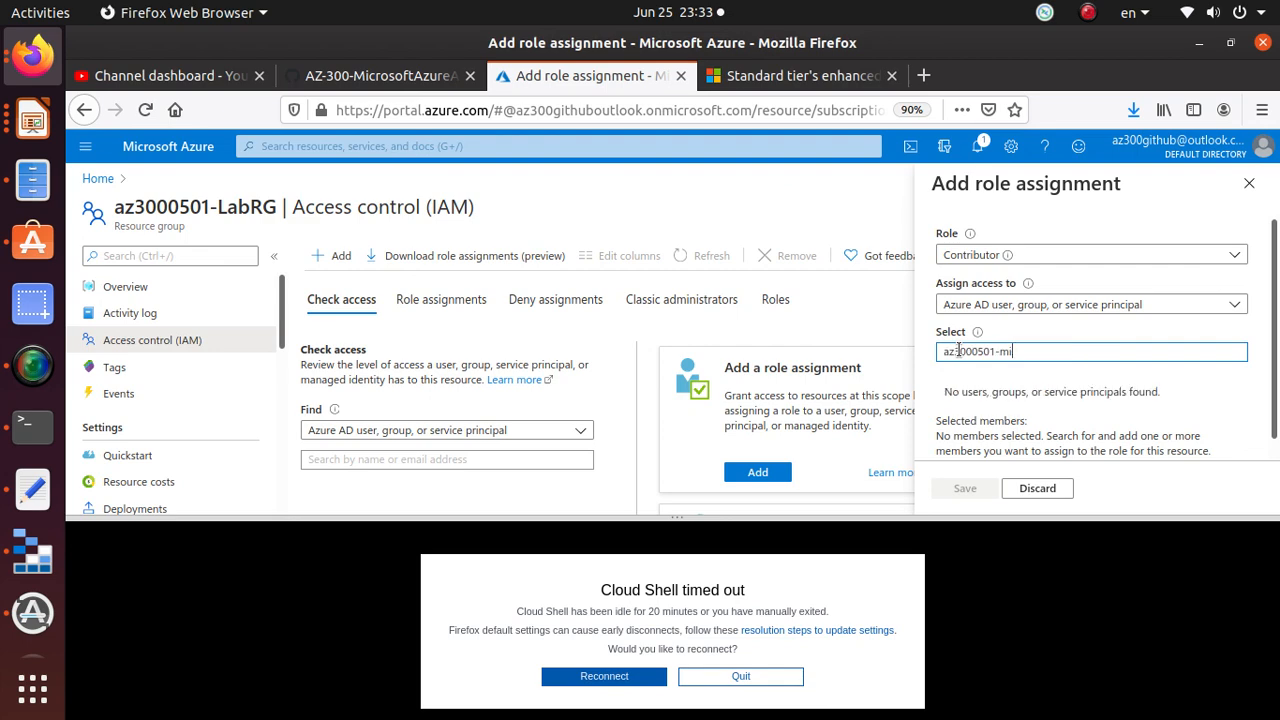
{"action": "left_click", "coordinate": [1013, 390]}
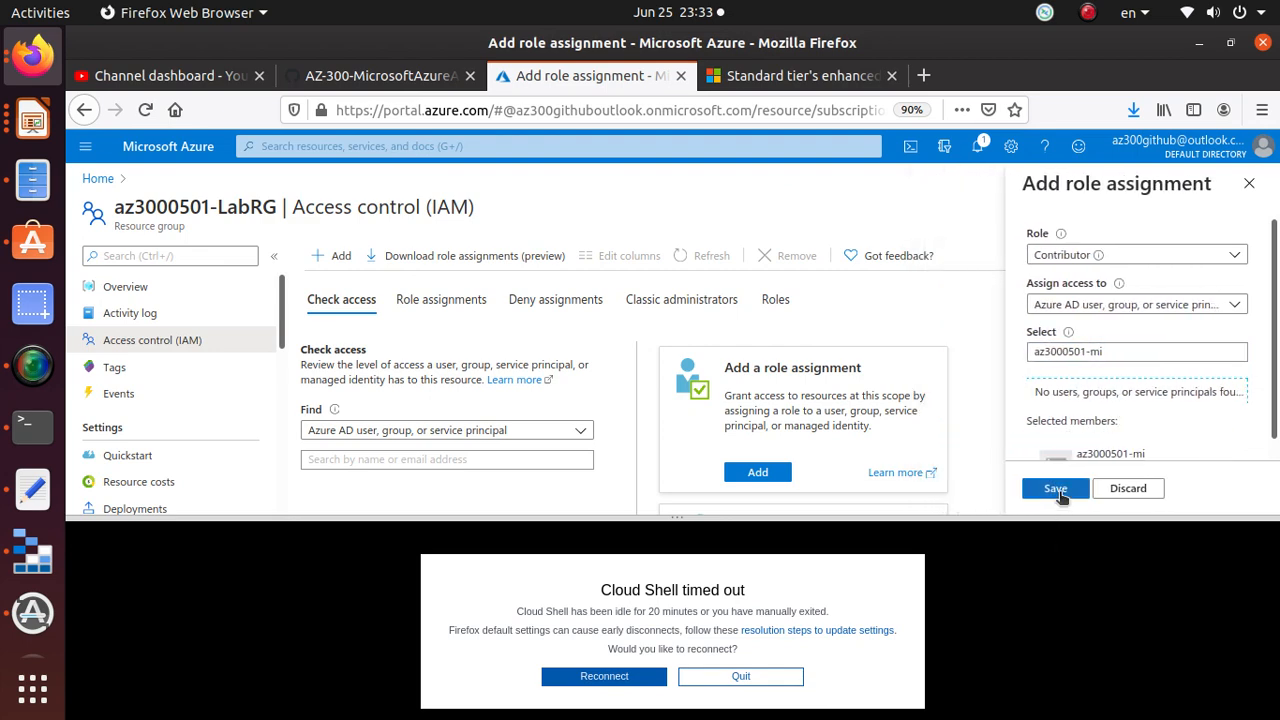
{"action": "left_click", "coordinate": [1058, 490]}
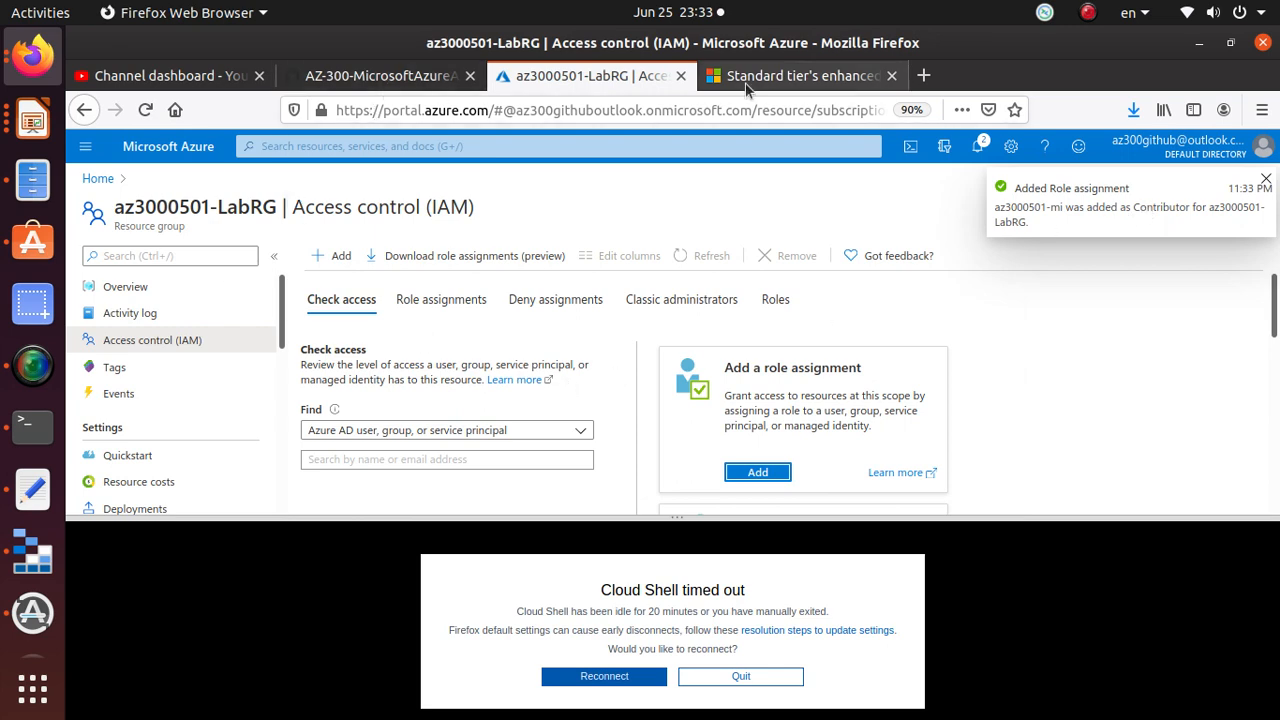
Copy (Get-AzVM -ResourceGroupName az3000501-LabRG -Name az3000501-vm).Identity from lab step 5 in Firefox and run it in the Remmina PowerShell session.
{"action": "left_click", "coordinate": [403, 78]}
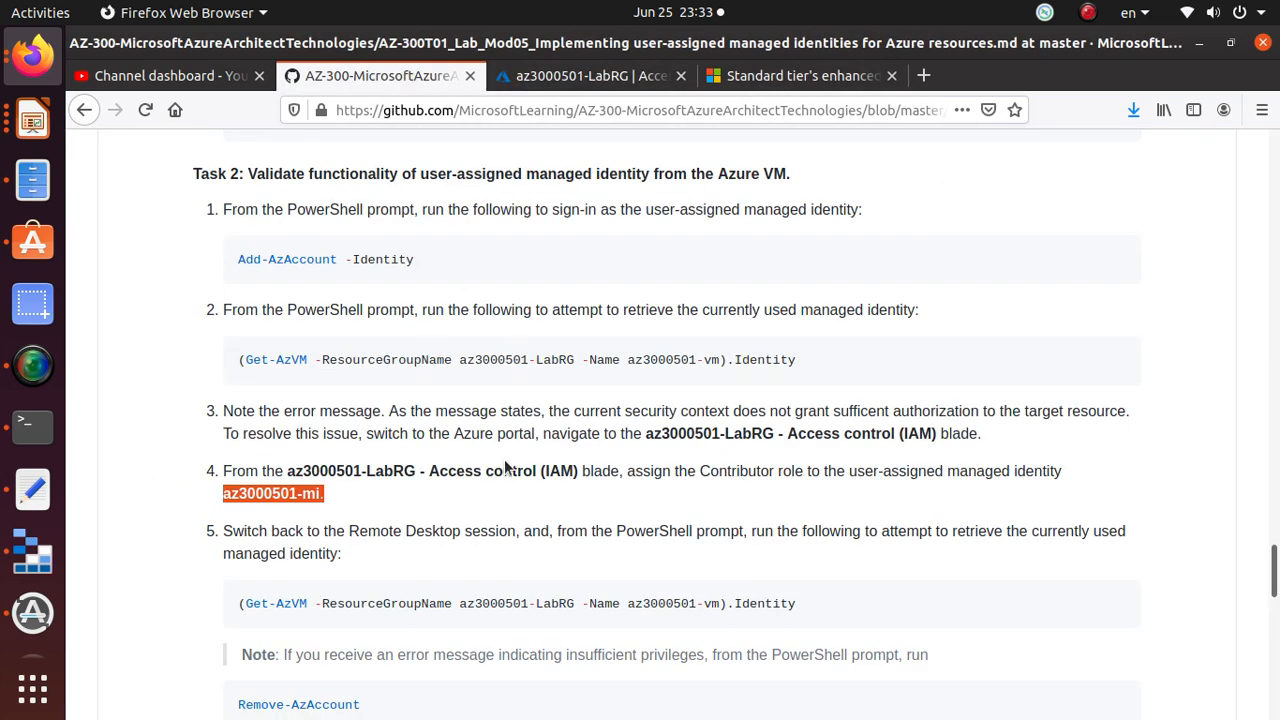
{"action": "scroll", "coordinate": [504, 496], "scroll_direction": "down", "scroll_amount": 3}
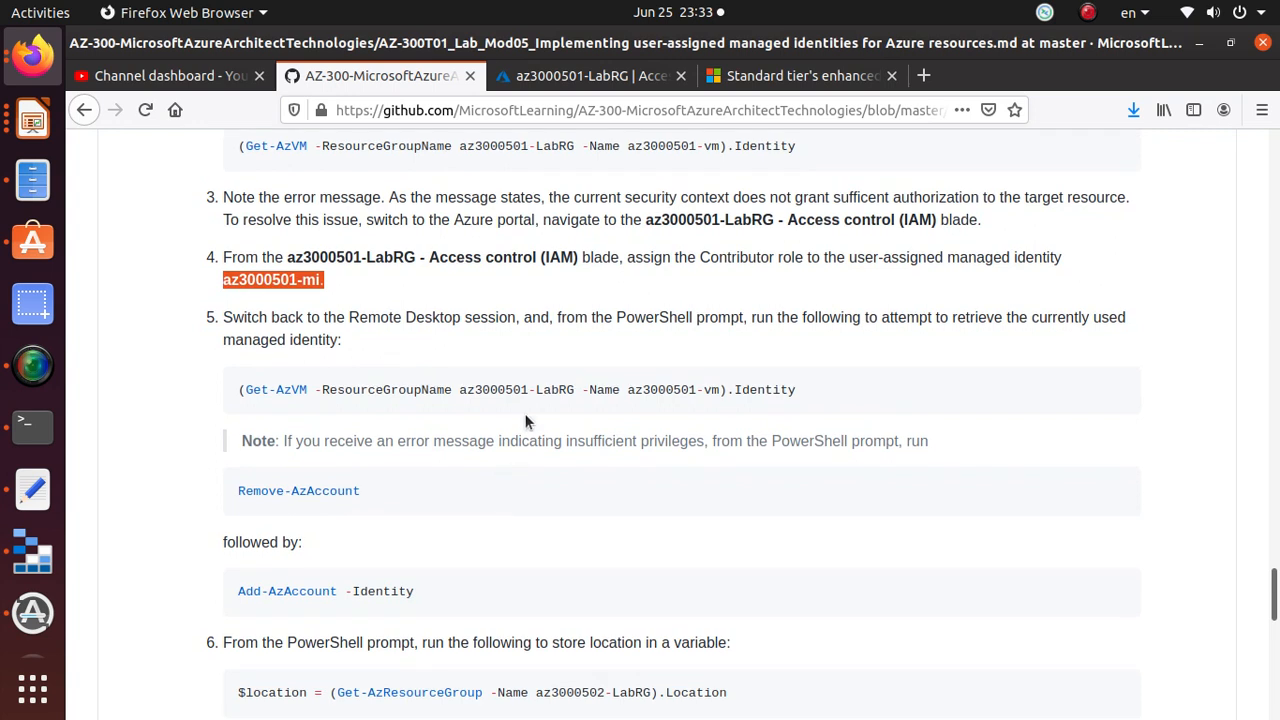
{"action": "triple_click", "coordinate": [540, 392]}
{"action": "right_click", "coordinate": [542, 393]}
{"action": "left_click", "coordinate": [564, 400]}
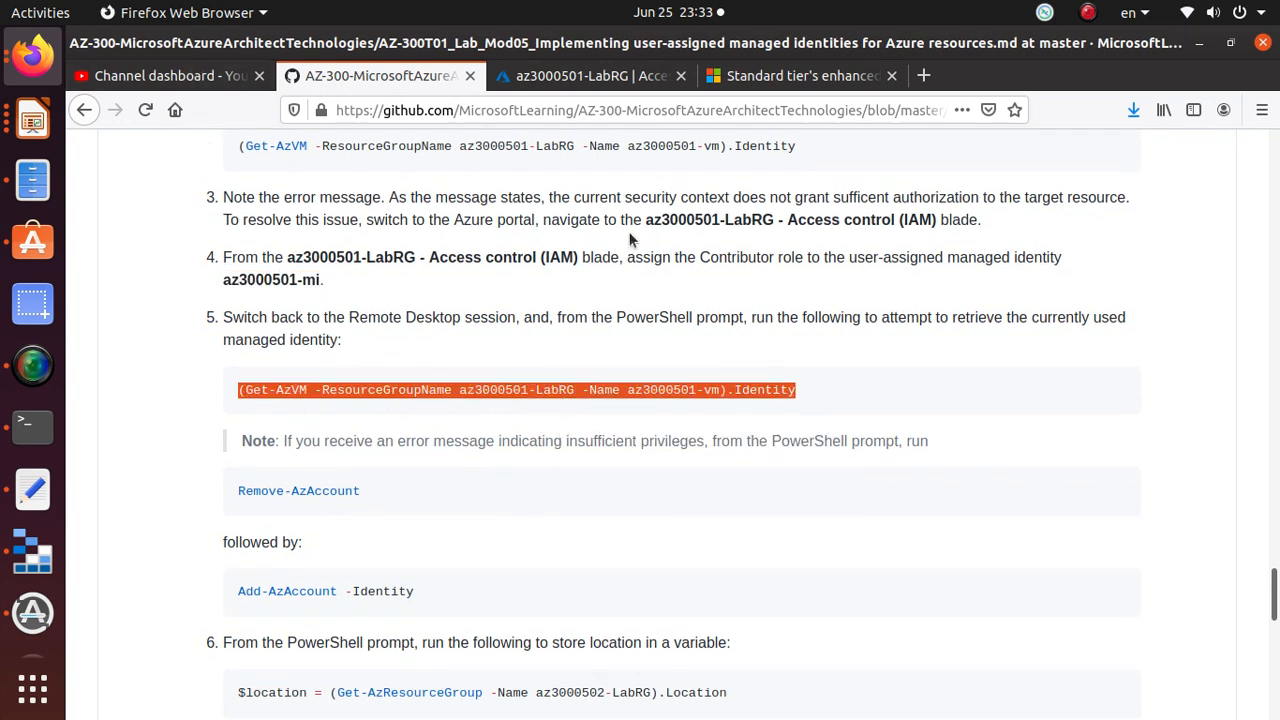
{"action": "key", "text": "alt+Tab"}
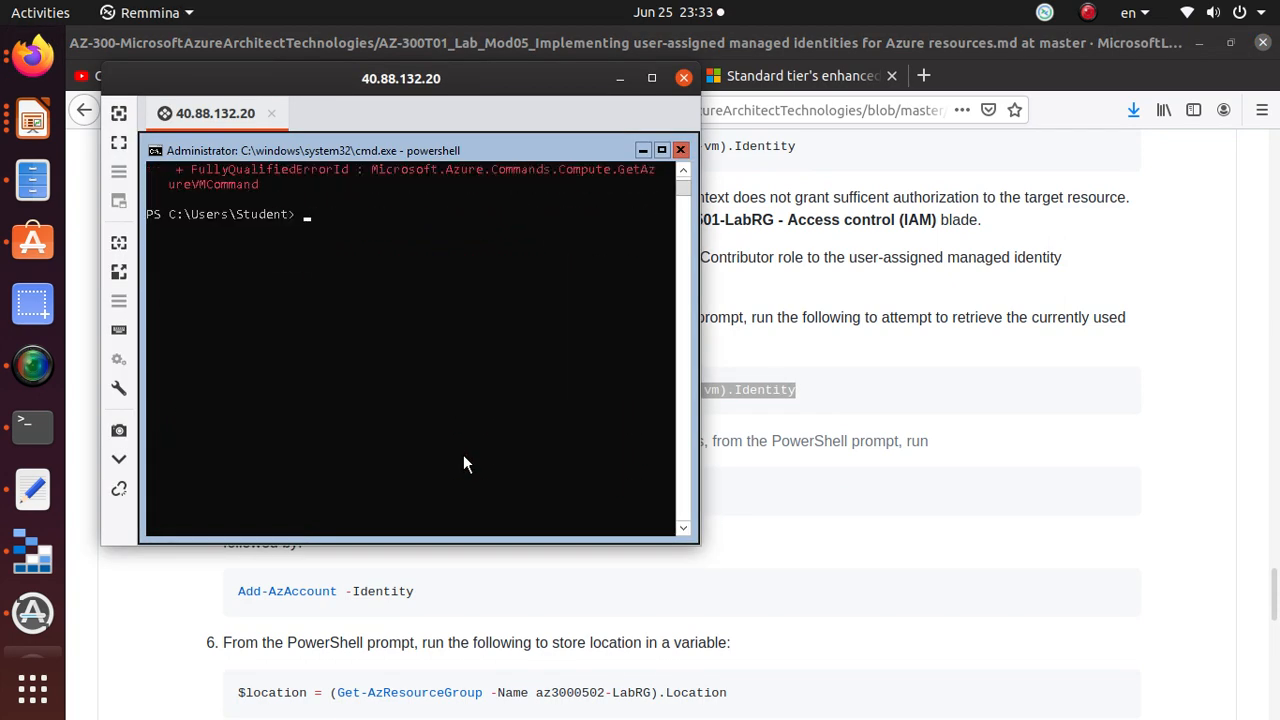
{"action": "right_click", "coordinate": [462, 455]}
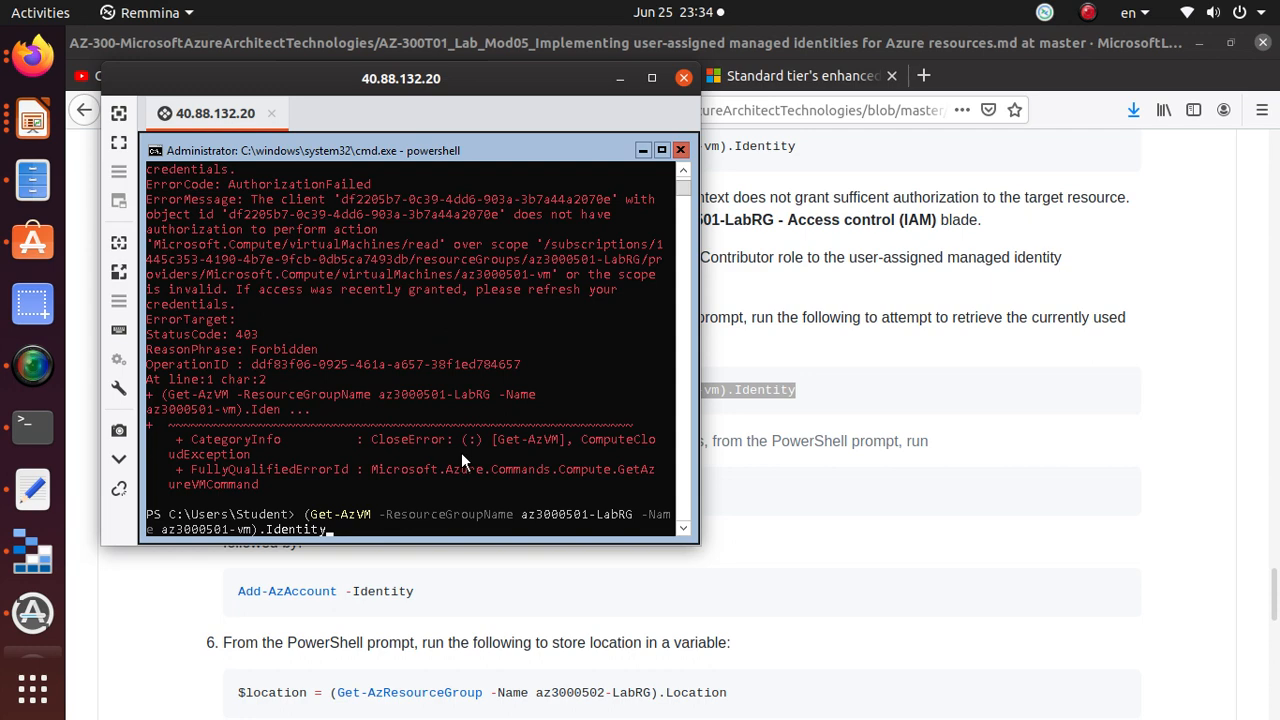
{"action": "key", "text": "Return"}
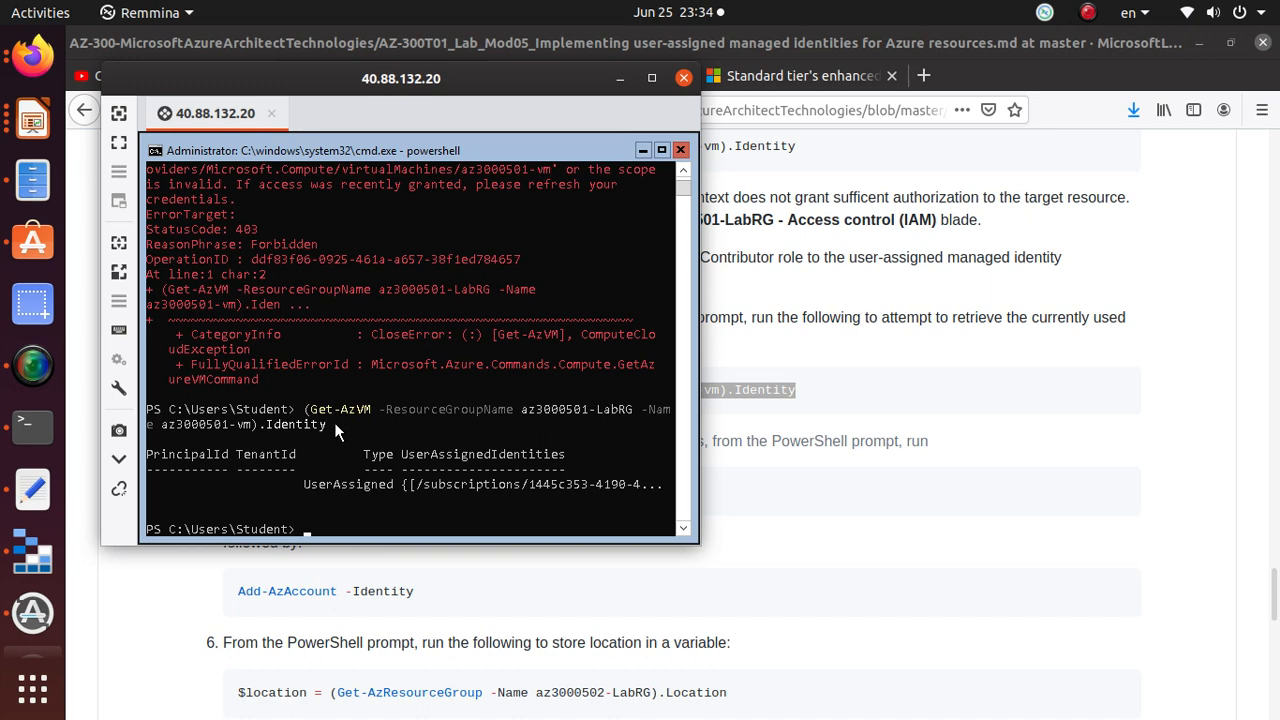
Read the insufficient-privileges note under lab step 5 in Firefox, including the Remove-AzAccount and Add-AzAccount -Identity commands.
{"action": "left_click", "coordinate": [899, 366]}
{"action": "scroll", "coordinate": [366, 516], "scroll_direction": "down", "scroll_amount": 2}
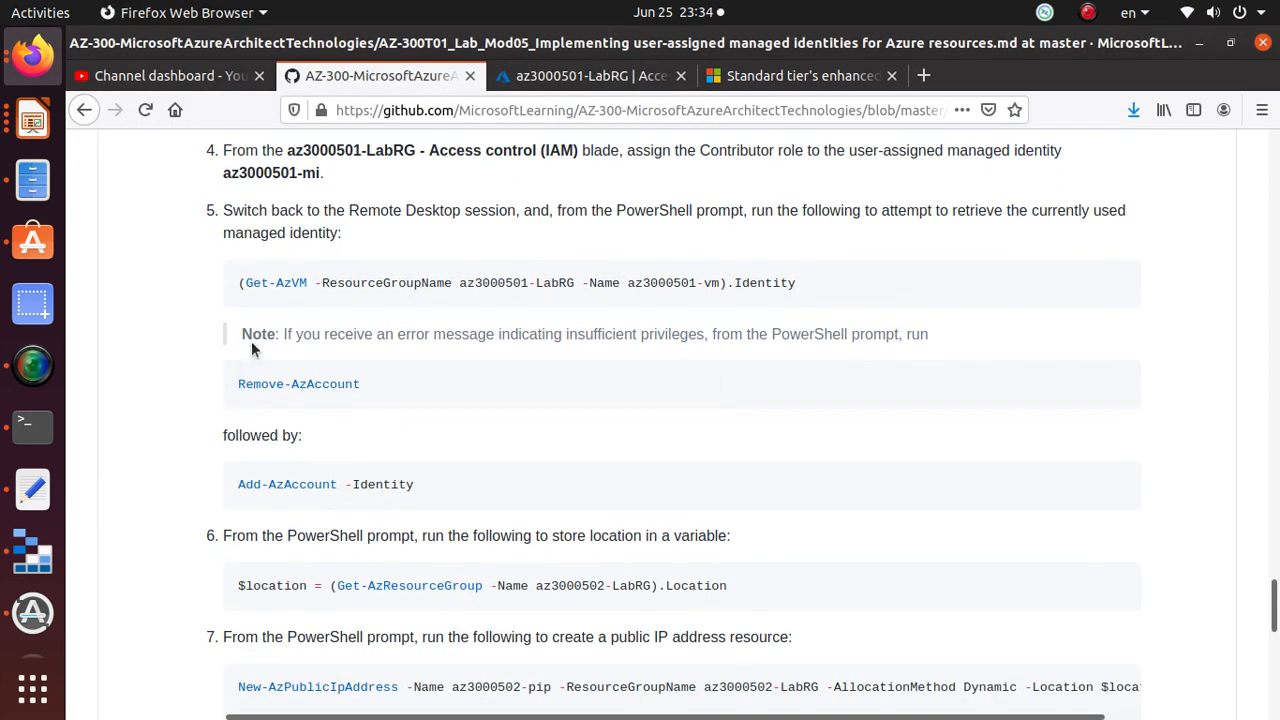
{"action": "left_click_drag", "start_coordinate": [241, 334], "coordinate": [930, 336]}
{"action": "triple_click", "coordinate": [288, 385]}
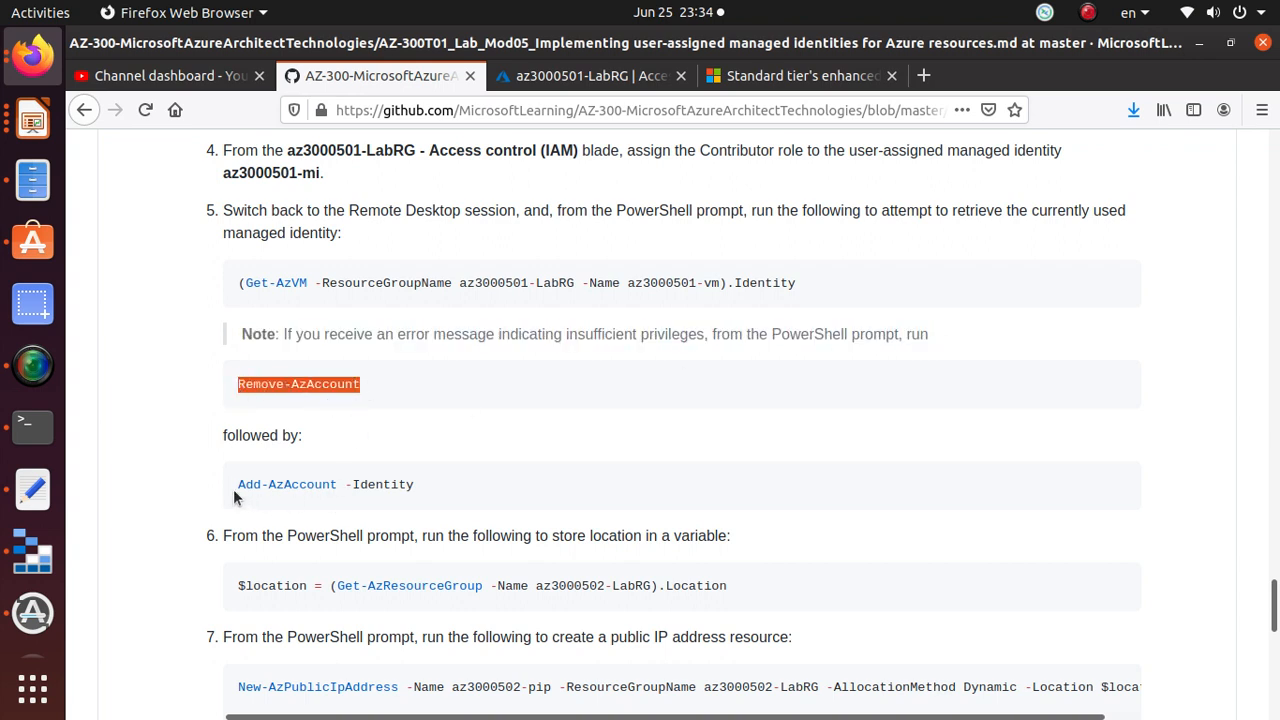
{"action": "left_click_drag", "start_coordinate": [416, 486], "coordinate": [214, 393]}
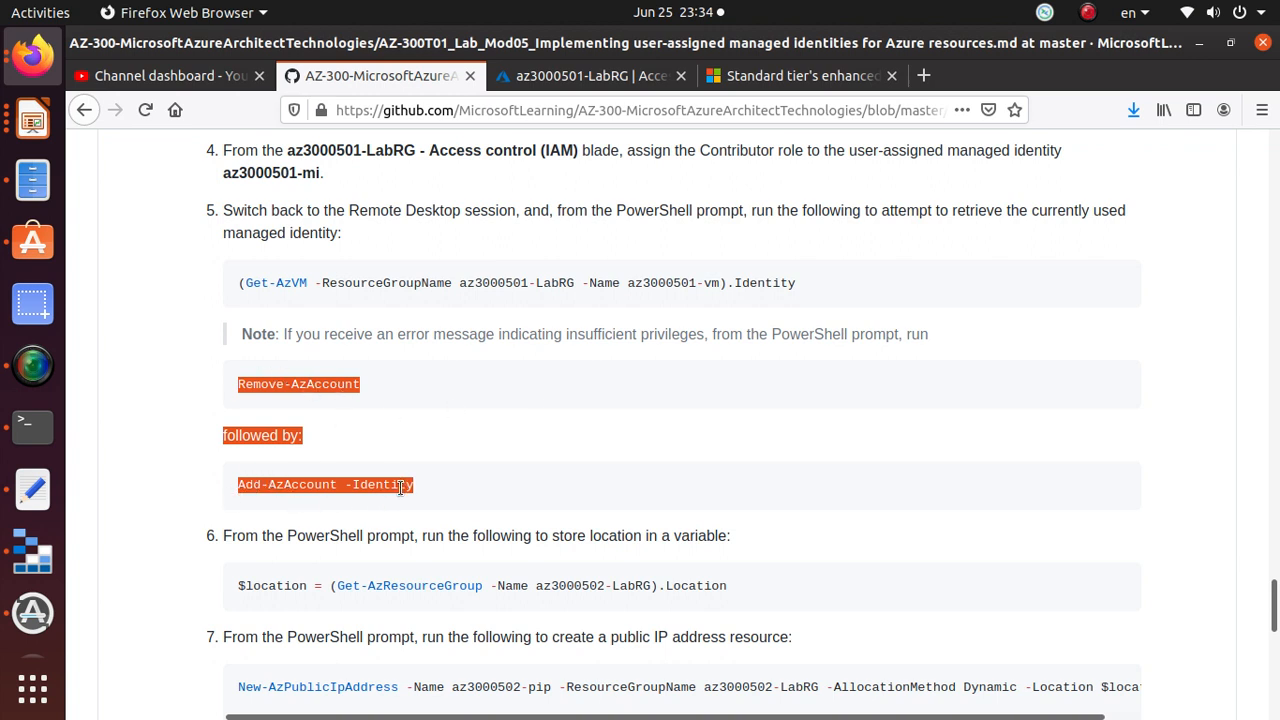
Copy $location = (Get-AzResourceGroup -Name az3000502-LabRG).Location from lab step 6 and run it in the Remmina PowerShell session.
{"action": "scroll", "coordinate": [400, 487], "scroll_direction": "down", "scroll_amount": 5}
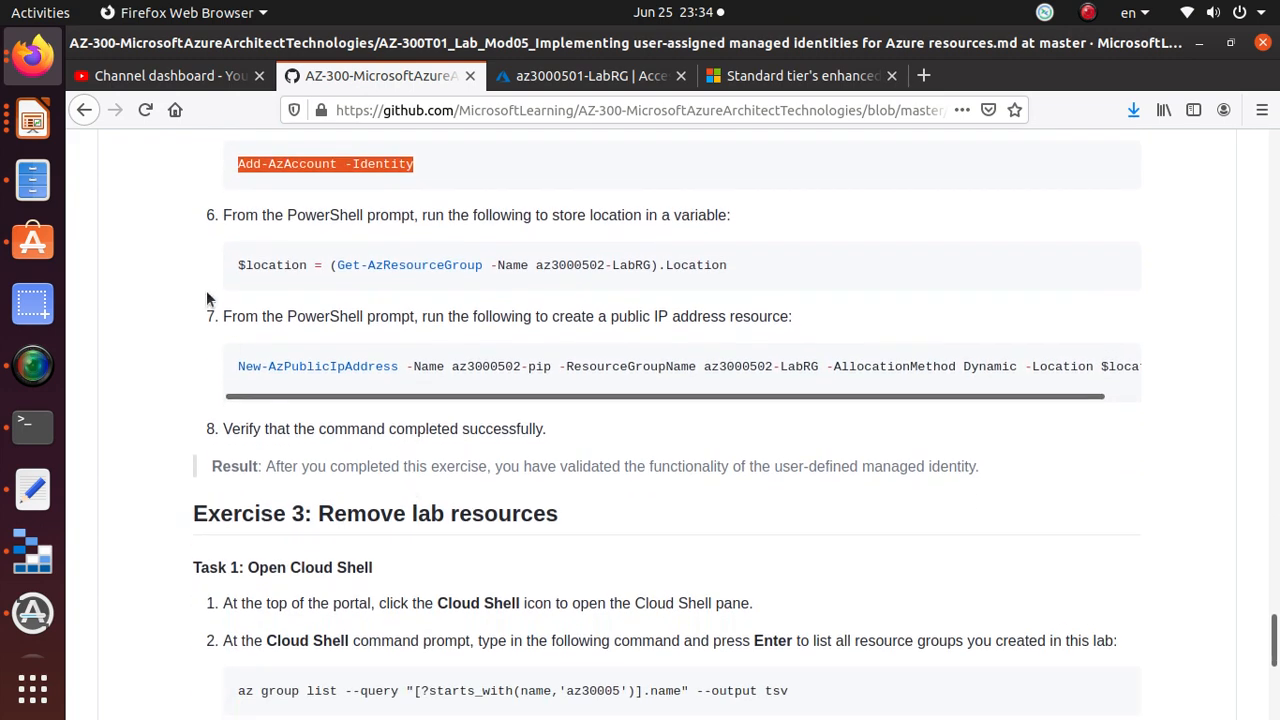
{"action": "triple_click", "coordinate": [392, 266]}
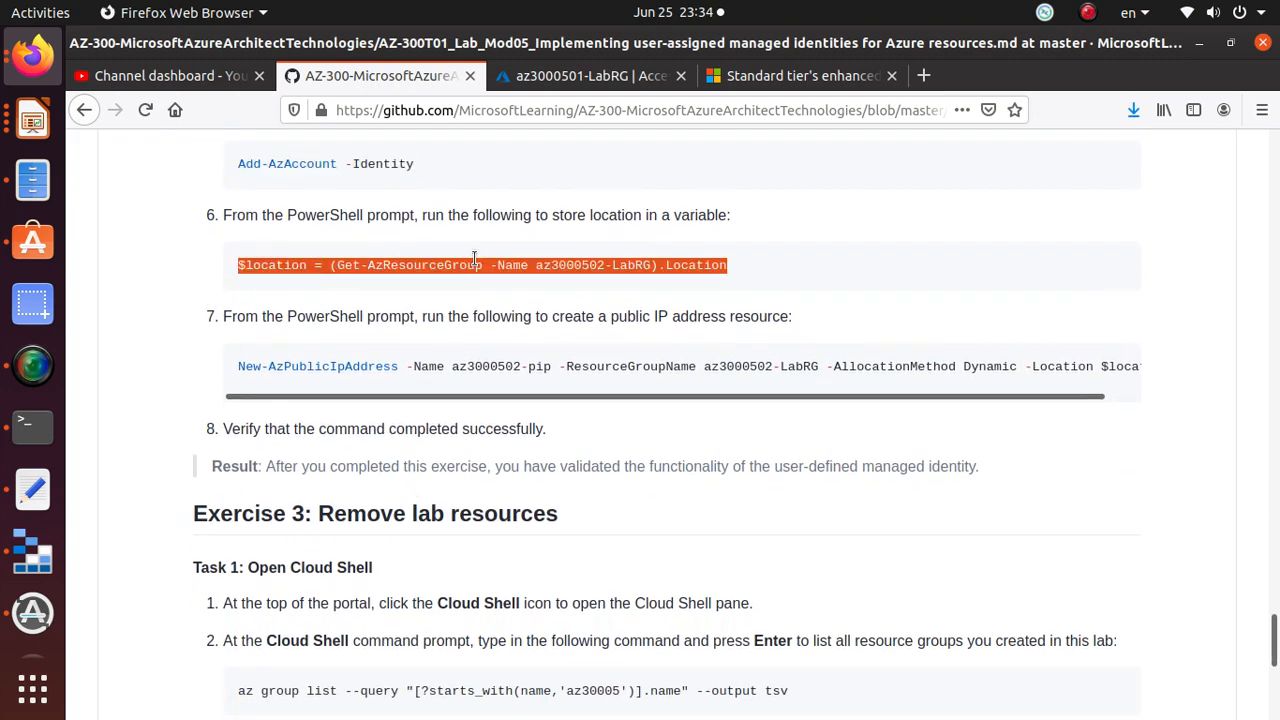
{"action": "right_click", "coordinate": [476, 262]}
{"action": "left_click", "coordinate": [512, 276]}
{"action": "key", "text": "alt+Tab"}
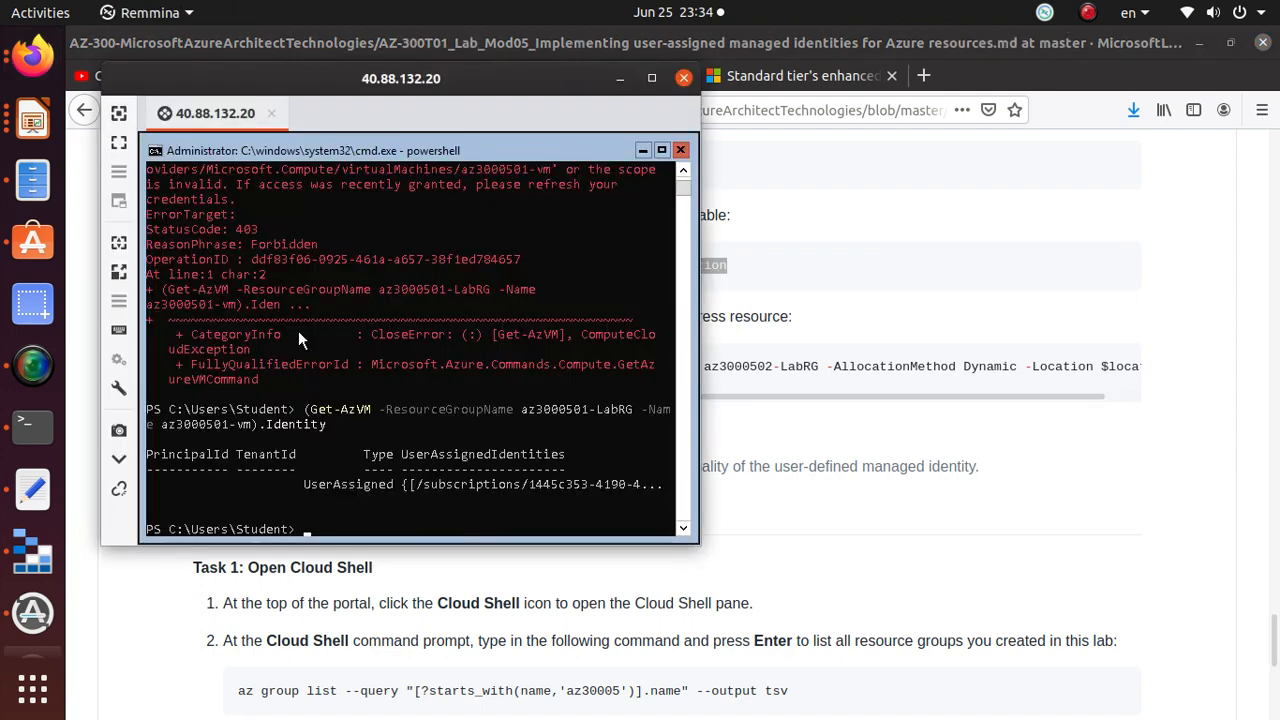
{"action": "key", "text": "ctrl+v"}
{"action": "key", "text": "Return"}
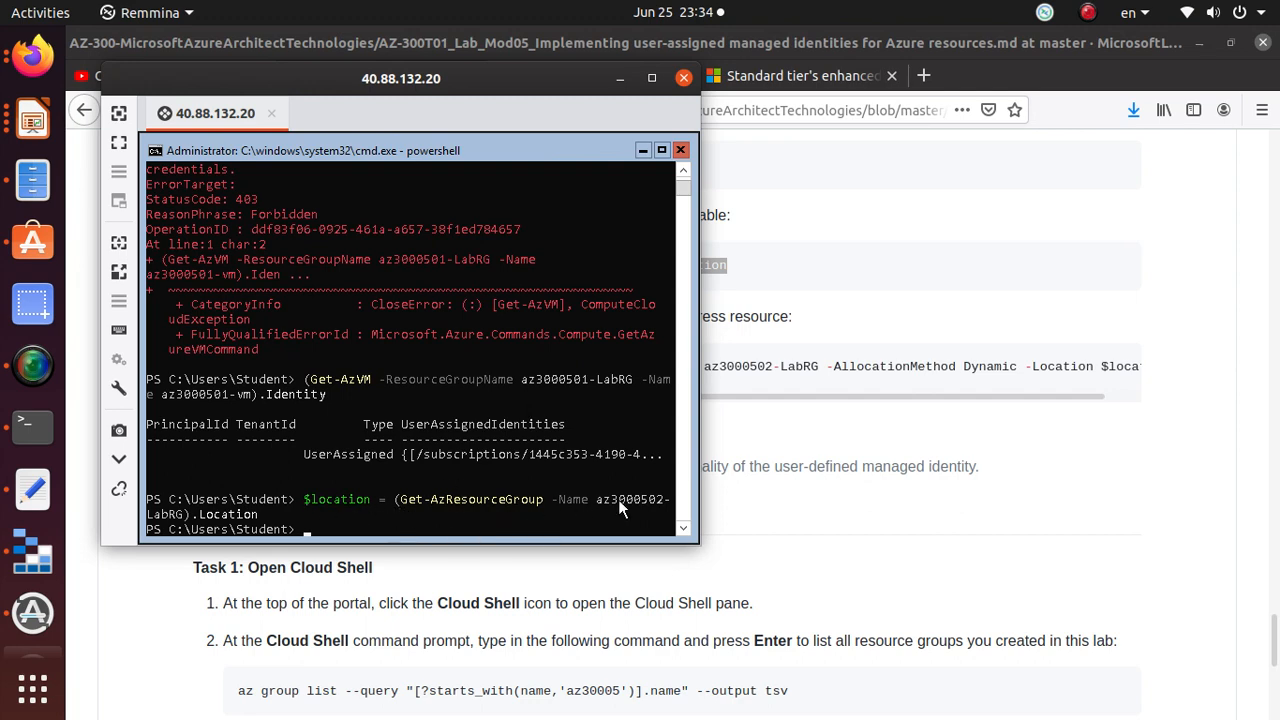
Copy New-AzPublicIpAddress -Name az3000502-pip -ResourceGroupName az3000502-LabRG -AllocationMethod Dynamic -Location $location from lab step 7 and run it in the Remmina PowerShell session.
{"action": "key", "text": "alt+Tab"}
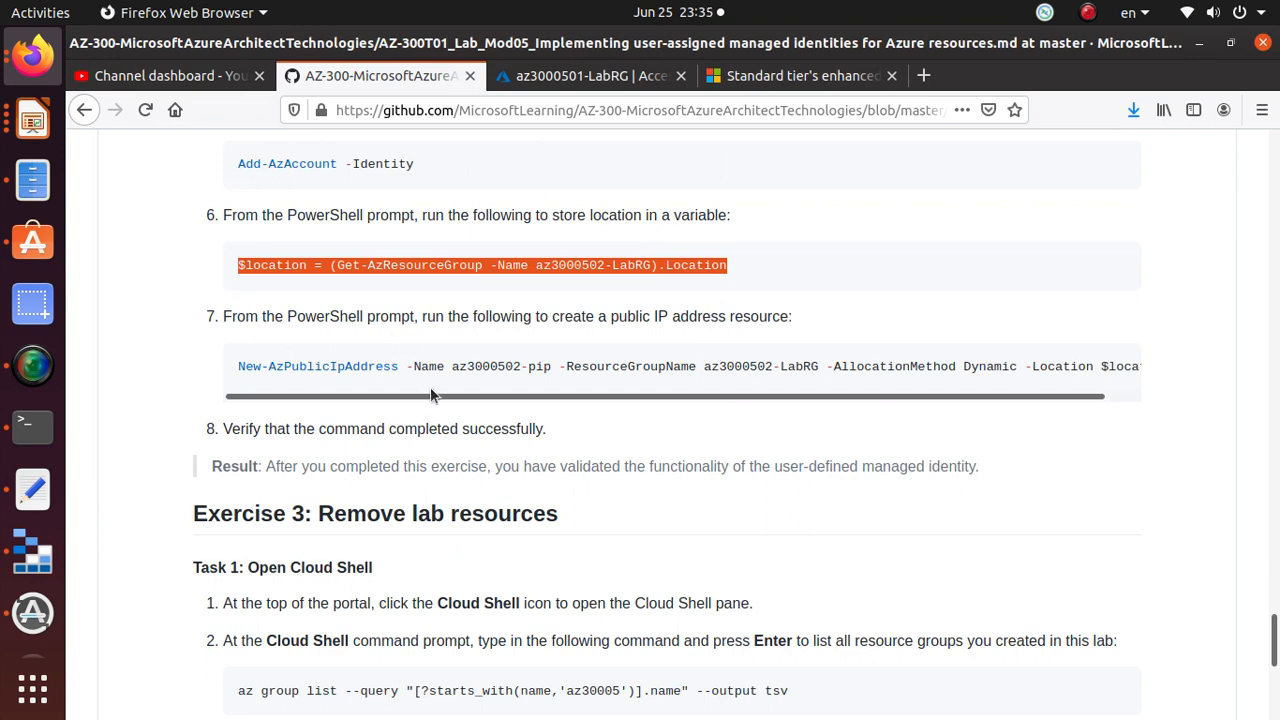
{"action": "left_click", "coordinate": [366, 362]}
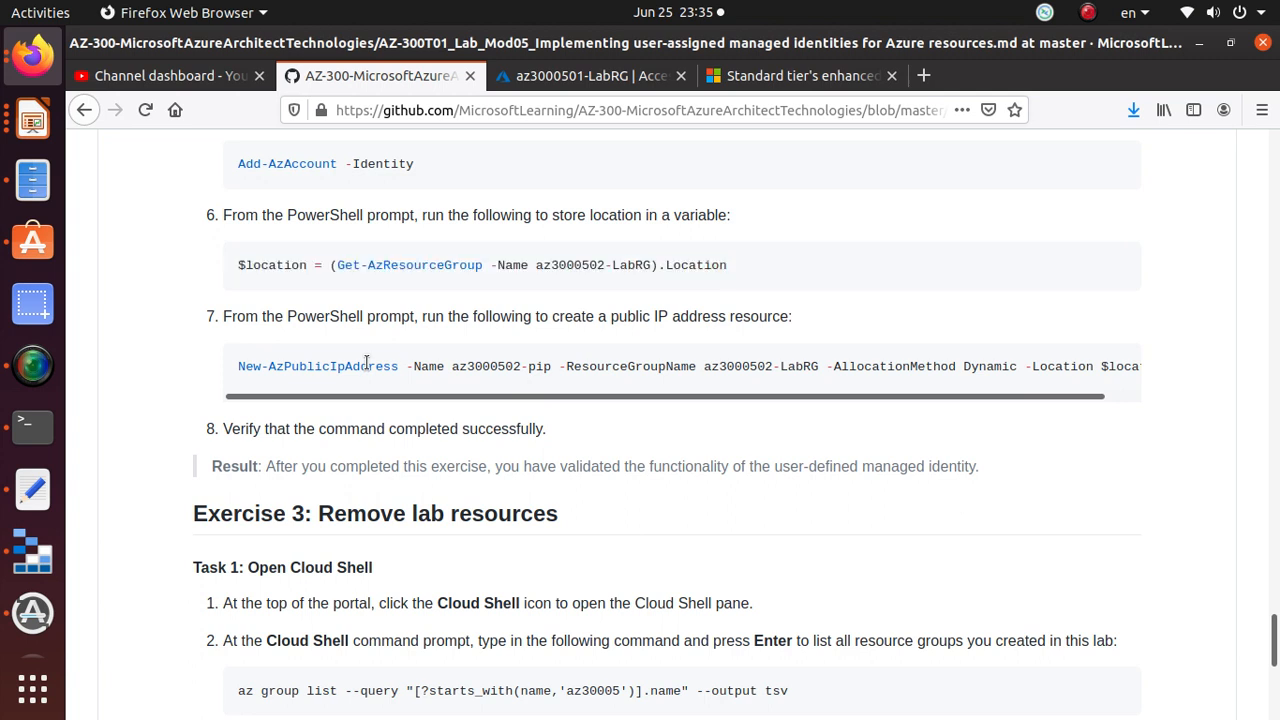
{"action": "triple_click", "coordinate": [366, 362]}
{"action": "right_click", "coordinate": [366, 362]}
{"action": "left_click", "coordinate": [450, 376]}
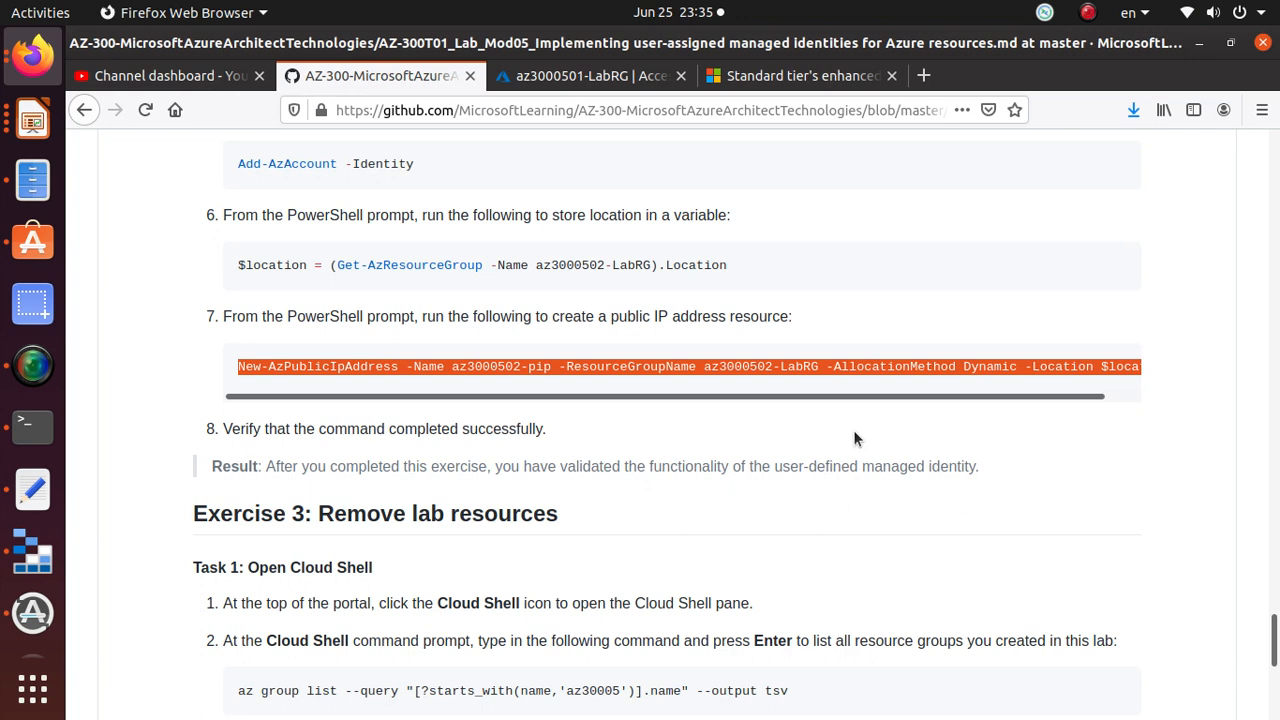
{"action": "triple_click", "coordinate": [431, 433]}
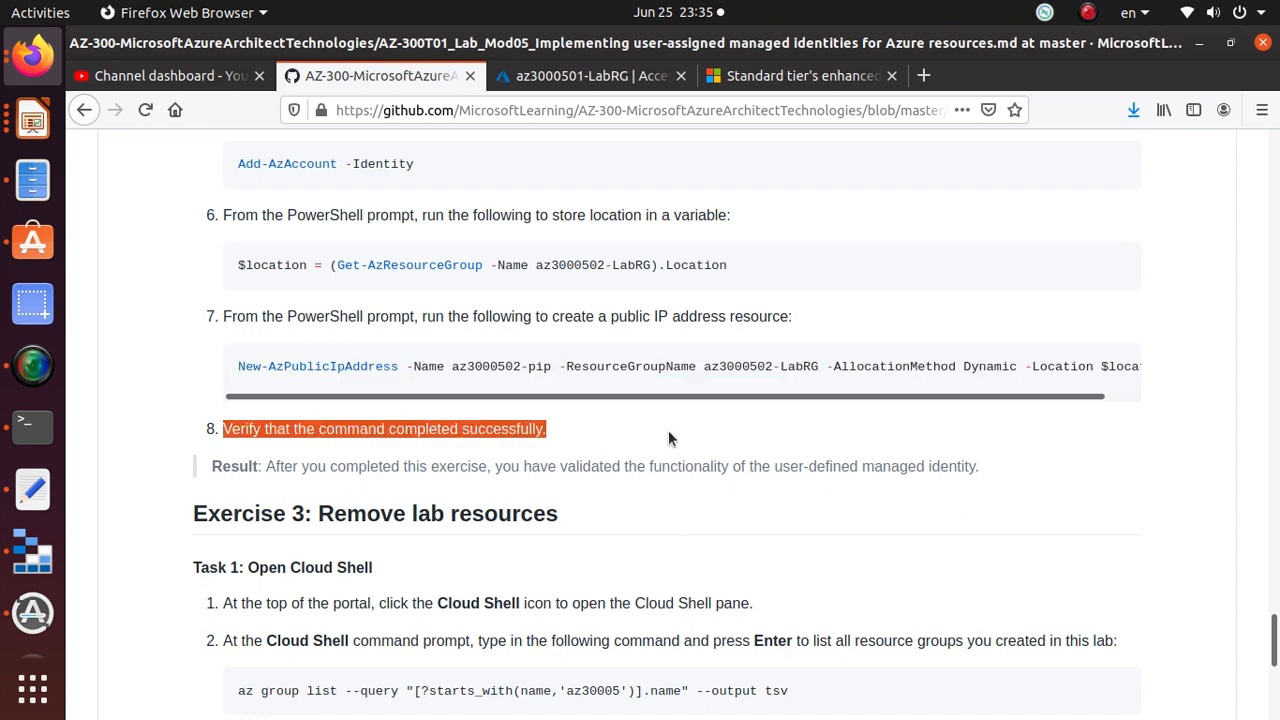
{"action": "key", "text": "alt+Tab"}
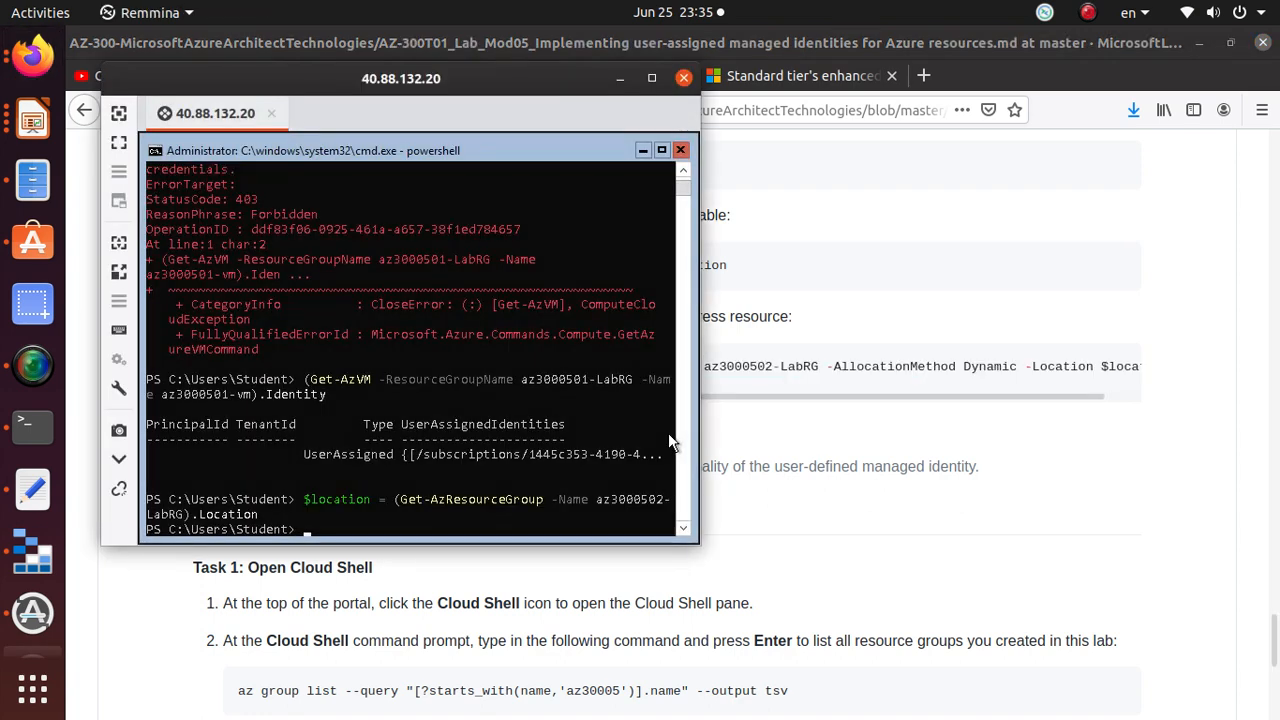
{"action": "right_click", "coordinate": [420, 522]}
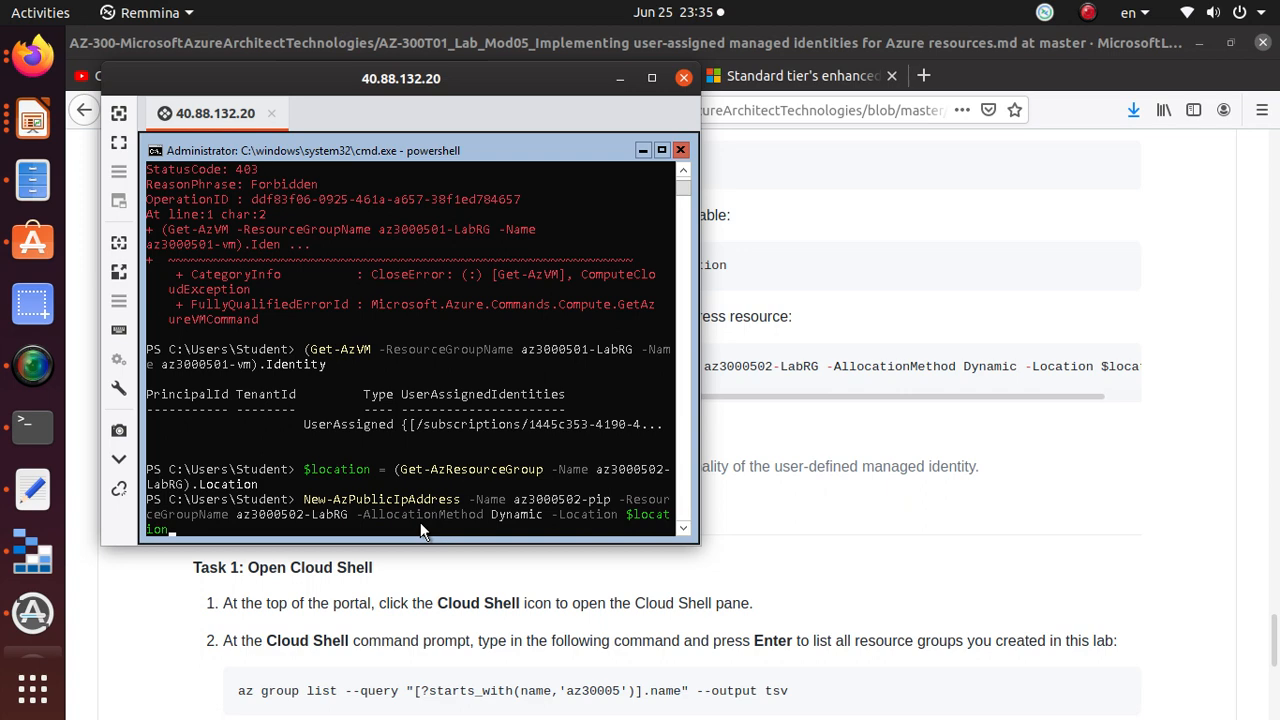
{"action": "key", "text": "Return"}
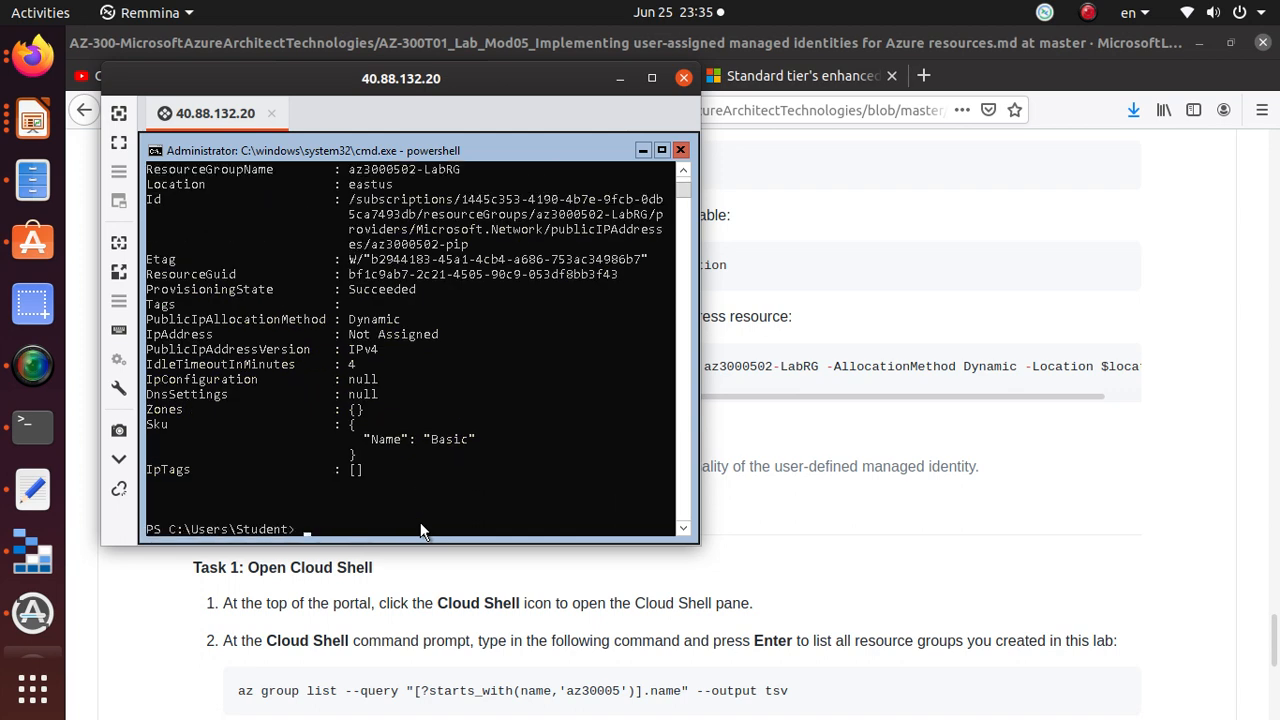
Return to the Azure portal in Firefox and open the resource group az3000502-LabRG from the list of resource groups.
{"action": "left_click", "coordinate": [602, 474]}
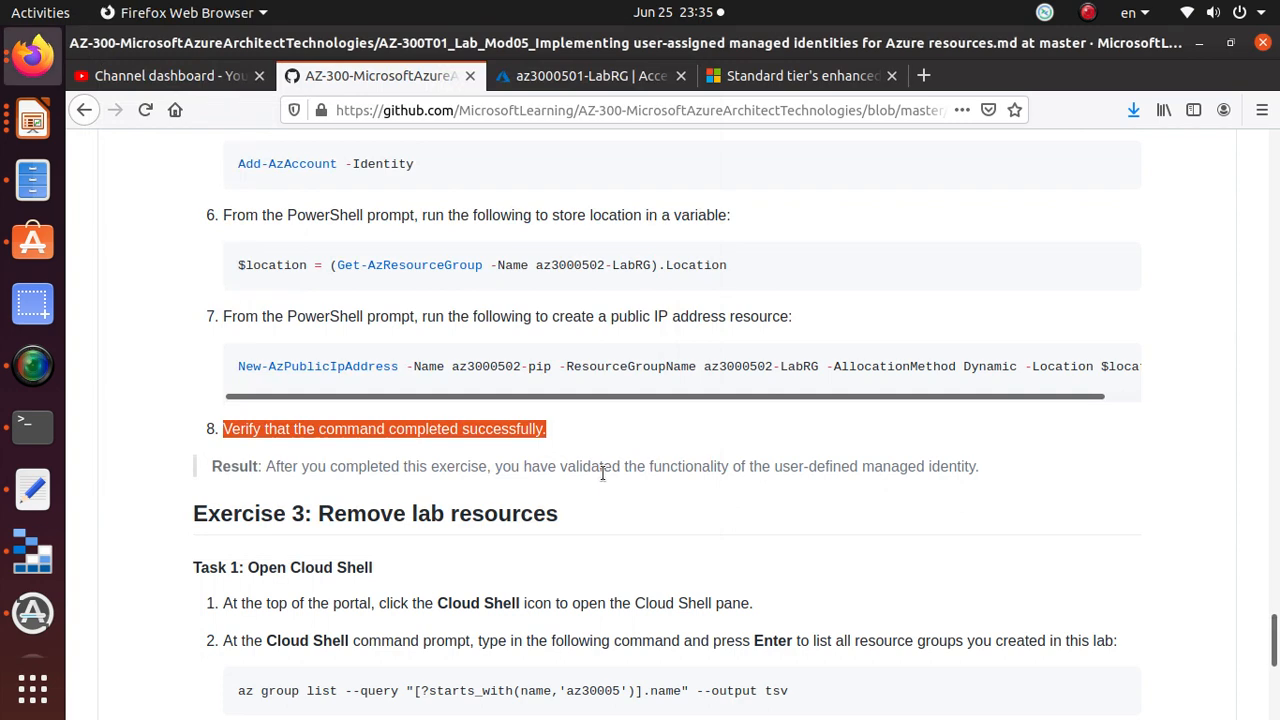
{"action": "left_click", "coordinate": [562, 80]}
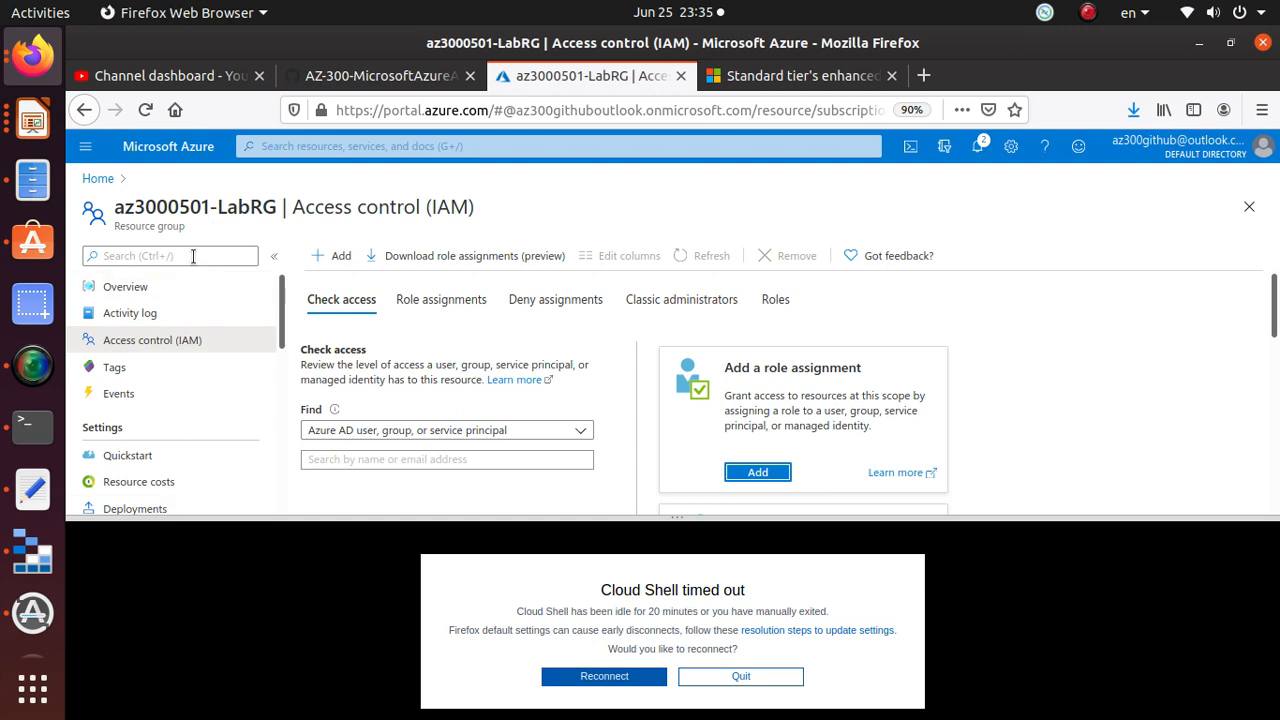
{"action": "left_click", "coordinate": [99, 178]}
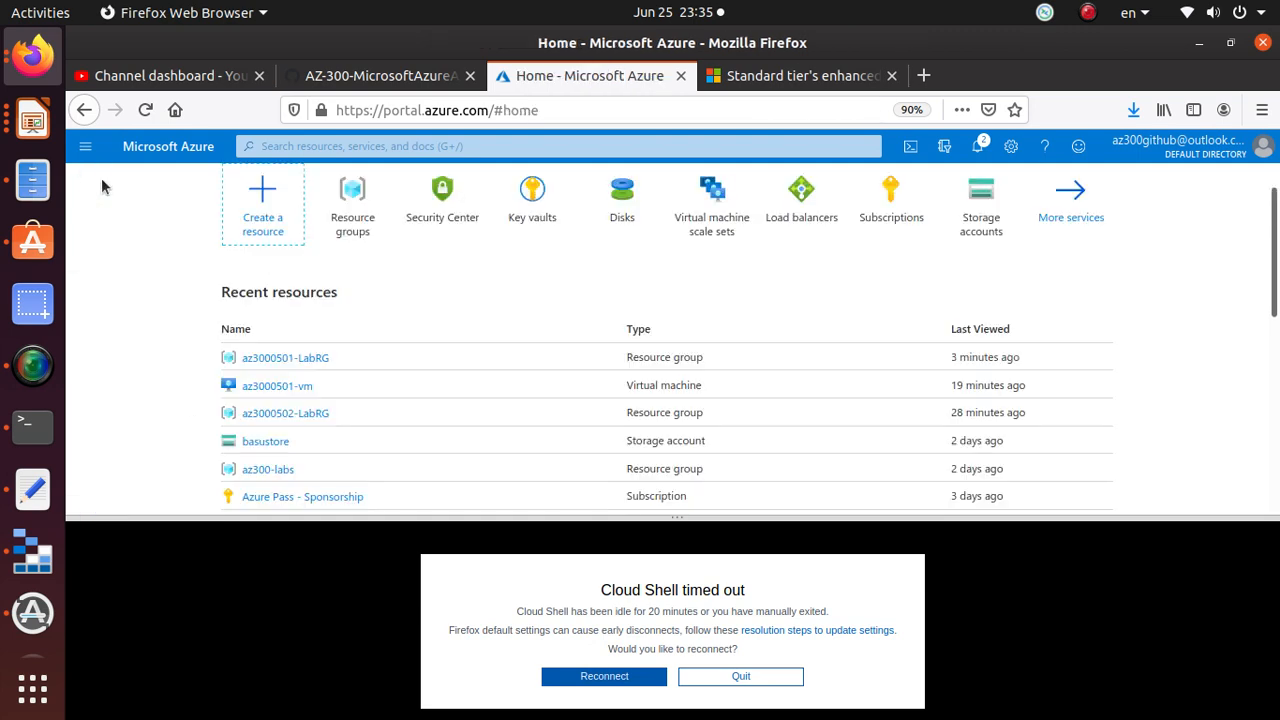
{"action": "left_click", "coordinate": [351, 225]}
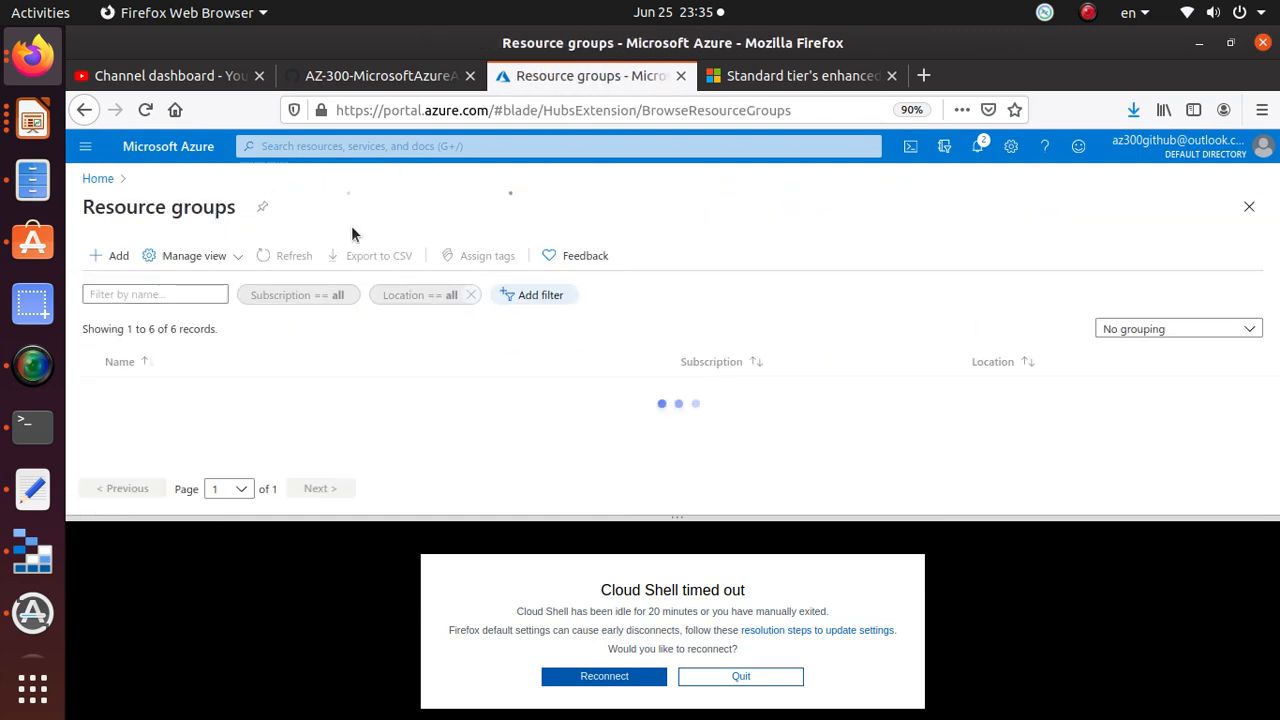
{"action": "left_click", "coordinate": [179, 444]}
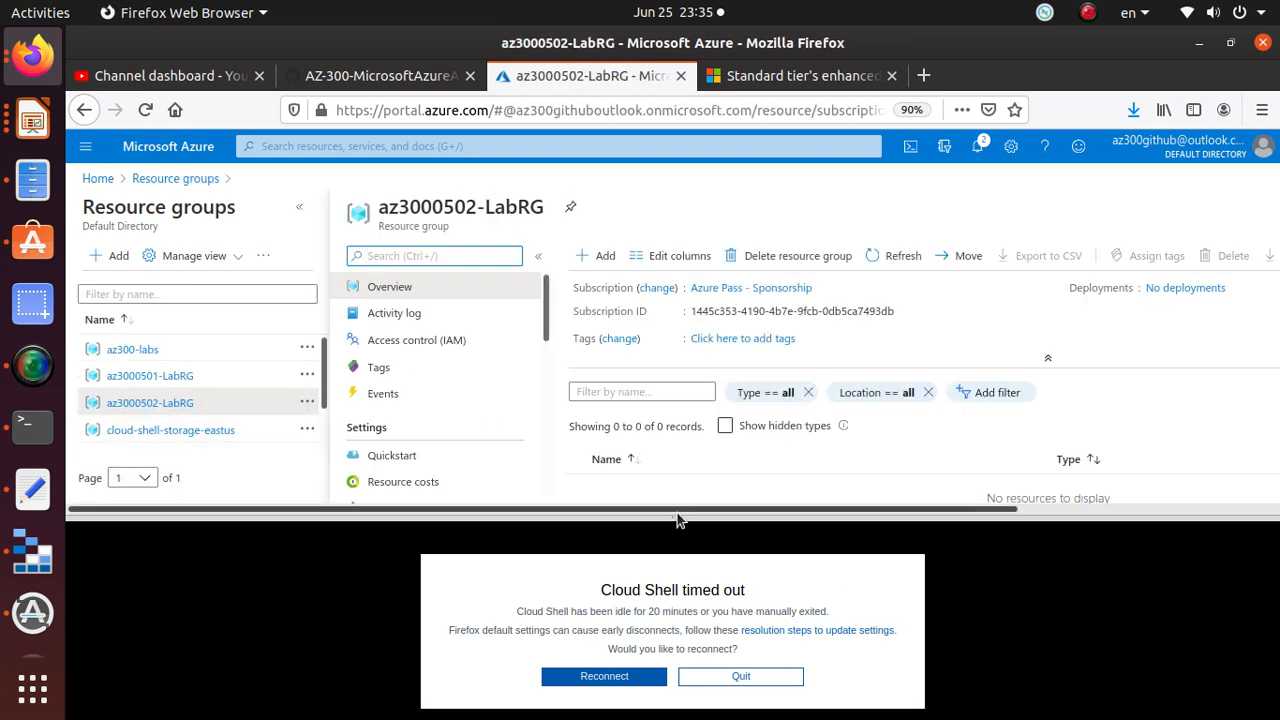
Shrink the Cloud Shell area, refresh the resources of az3000502-LabRG and examine the az3000502-pip public IP address entry.
{"action": "left_click_drag", "start_coordinate": [677, 516], "coordinate": [672, 685]}
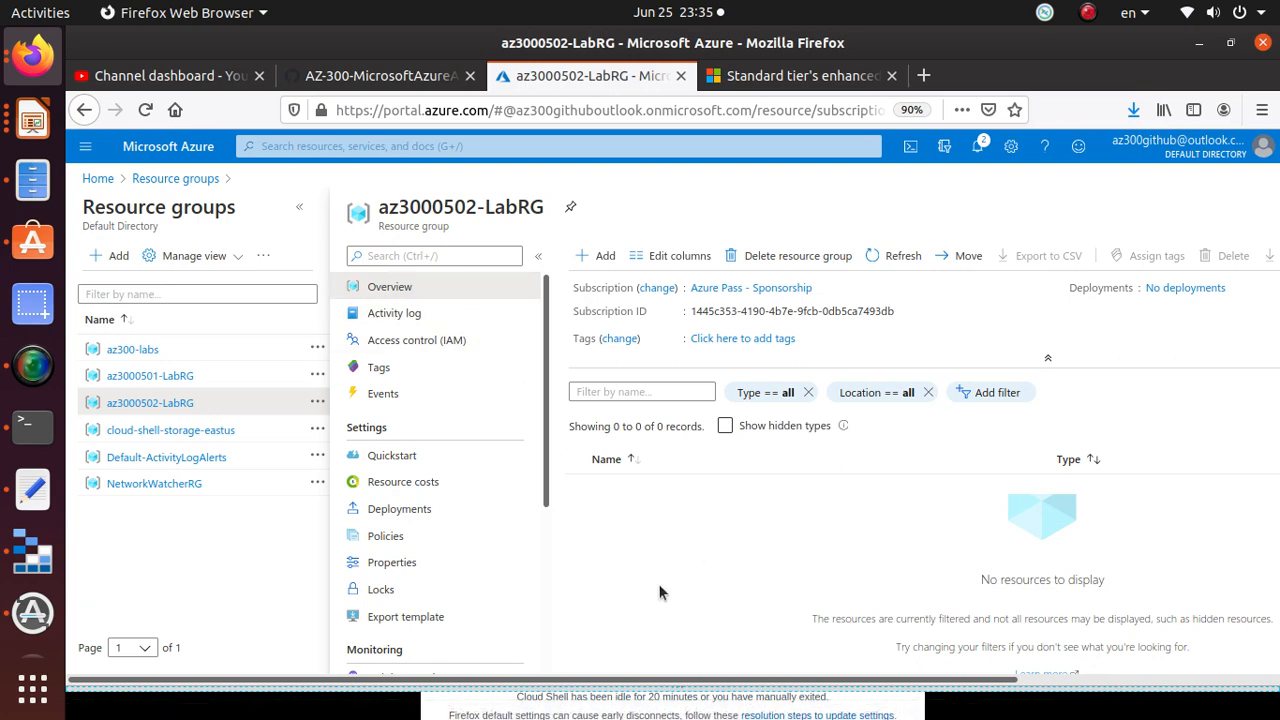
{"action": "scroll", "coordinate": [766, 516], "scroll_direction": "down", "scroll_amount": 1}
{"action": "scroll", "coordinate": [768, 516], "scroll_direction": "down", "scroll_amount": 1}
{"action": "scroll", "coordinate": [768, 518], "scroll_direction": "up", "scroll_amount": 2}
{"action": "left_click", "coordinate": [920, 256]}
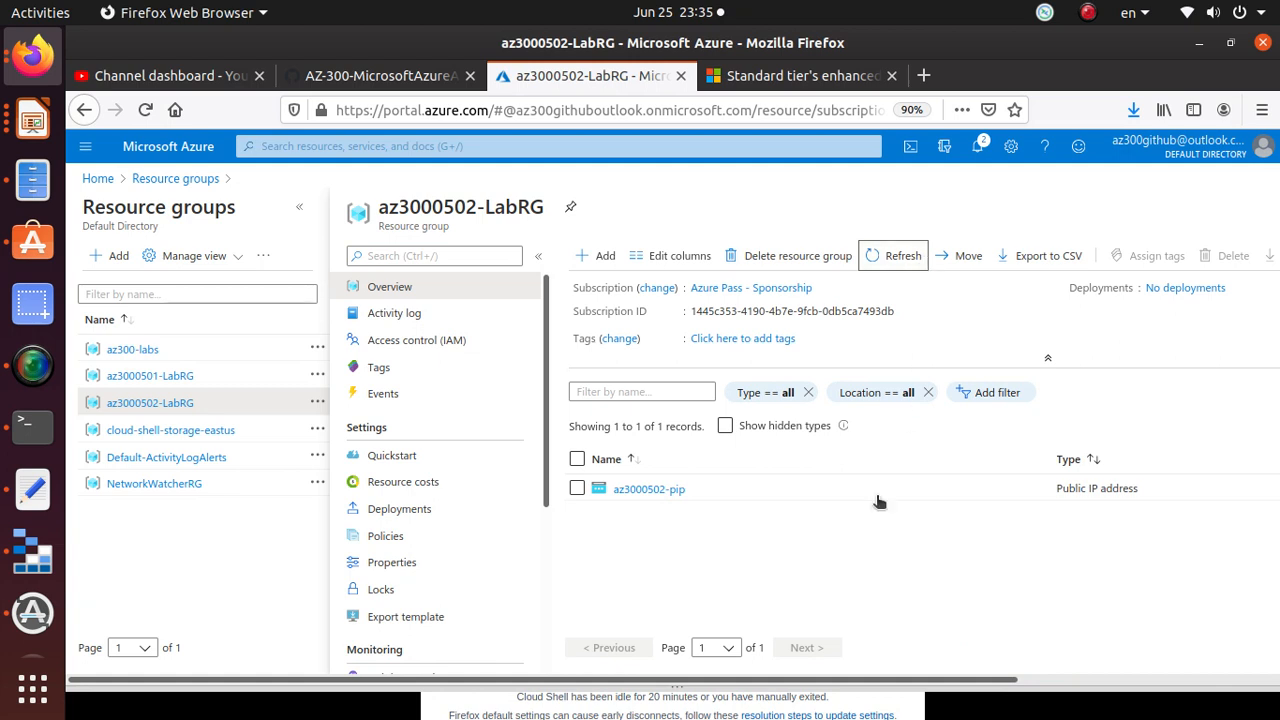
{"action": "left_click_drag", "start_coordinate": [1157, 485], "coordinate": [611, 488]}
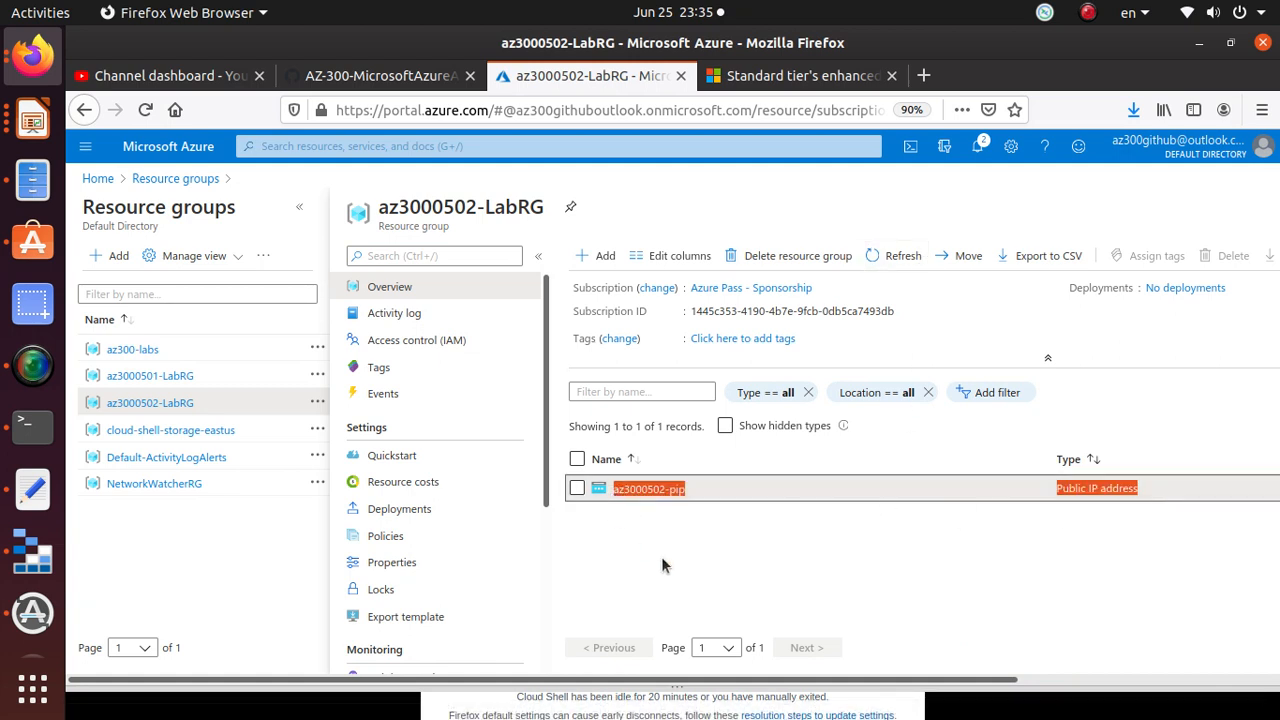
Switch to the Remmina PowerShell session and paste the New-AzPublicIpAddress command for az3000502-pip at the prompt without running it.
{"action": "key", "text": "alt+Tab"}
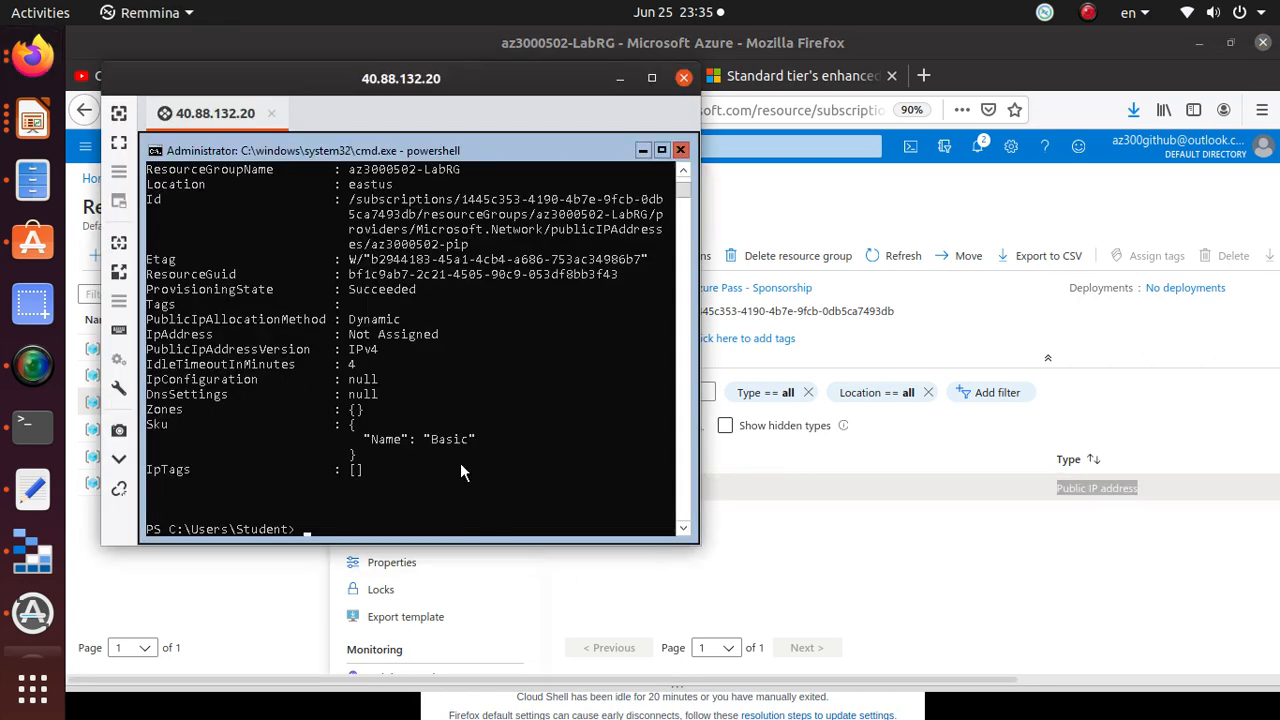
{"action": "right_click", "coordinate": [454, 510]}
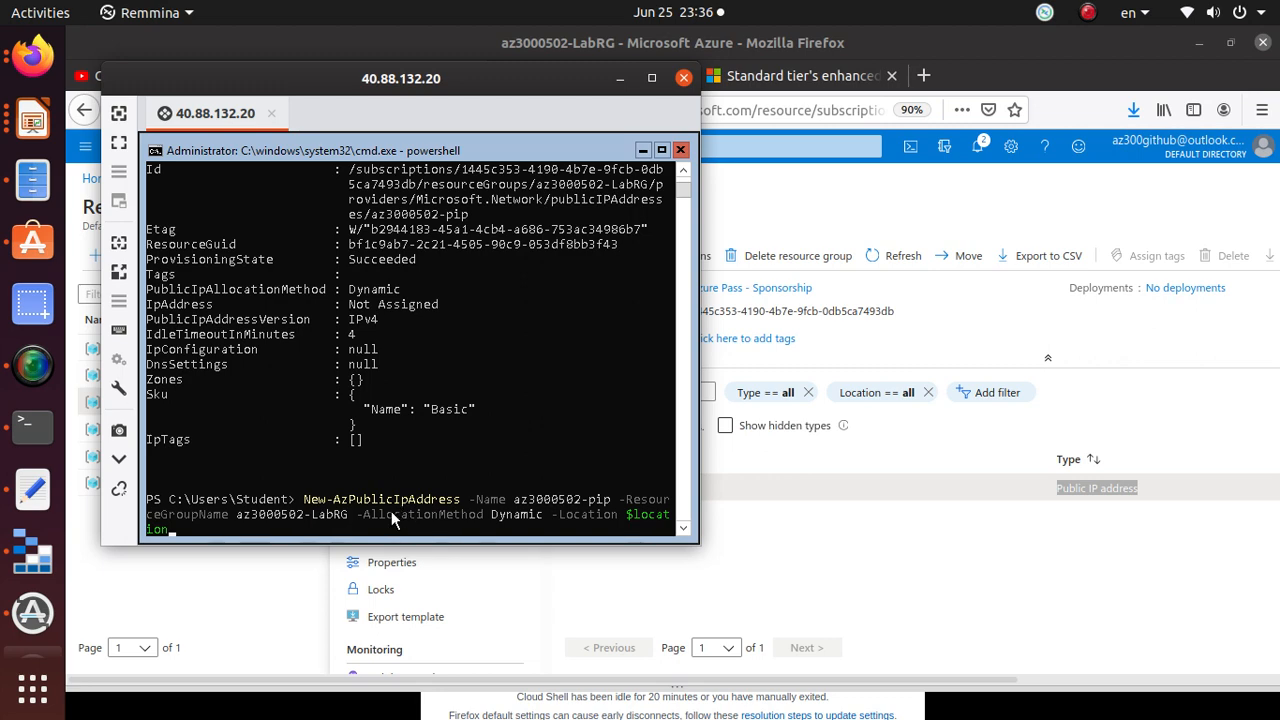
Return to the GitHub lab instructions in Firefox and review the Objectives on creating, configuring and validating user-assigned managed identities.
{"action": "key", "text": "alt+Tab"}
{"action": "left_click", "coordinate": [391, 80]}
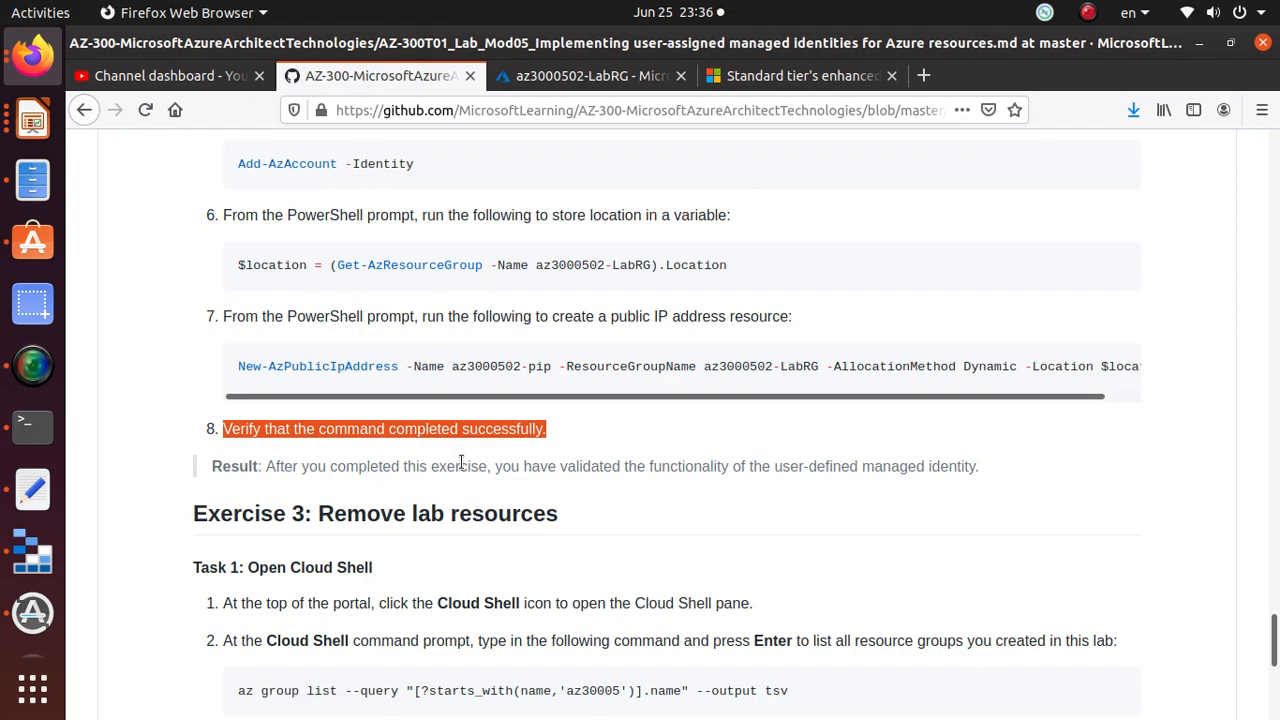
{"action": "left_click_drag", "start_coordinate": [1274, 640], "coordinate": [1260, 243]}
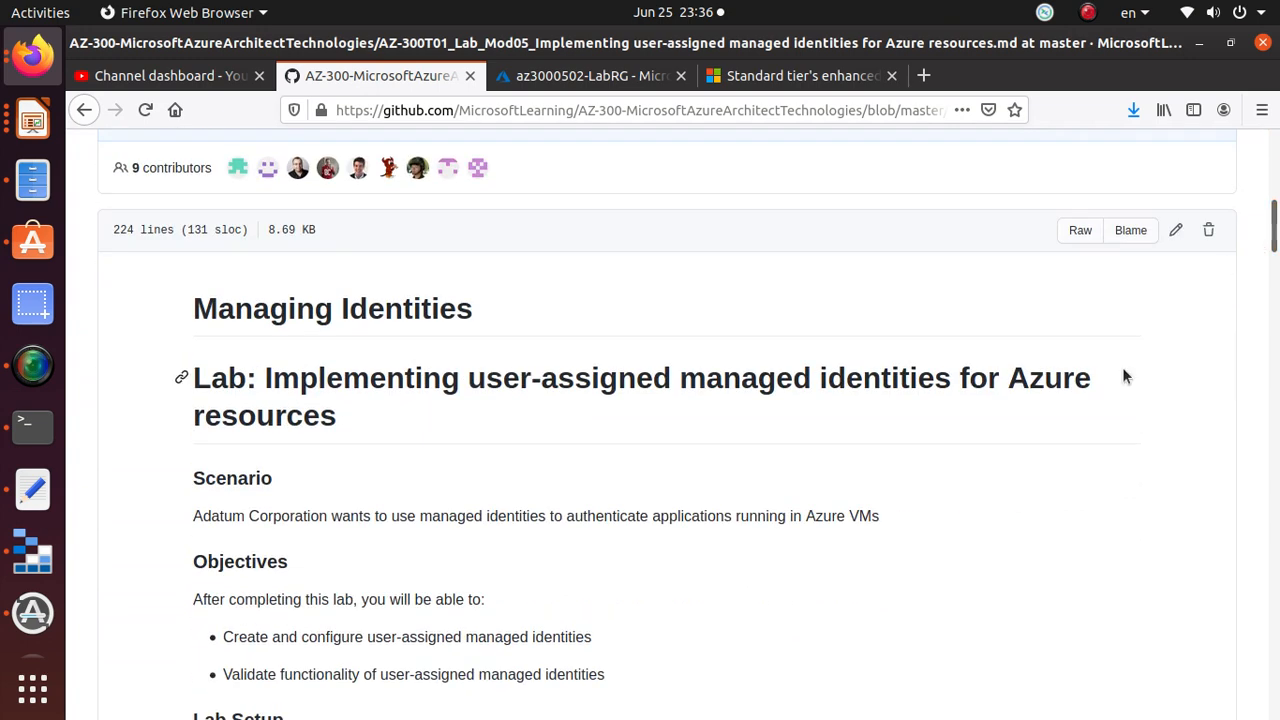
{"action": "scroll", "coordinate": [646, 501], "scroll_direction": "down", "scroll_amount": 3}
{"action": "scroll", "coordinate": [646, 501], "scroll_direction": "down", "scroll_amount": 2}
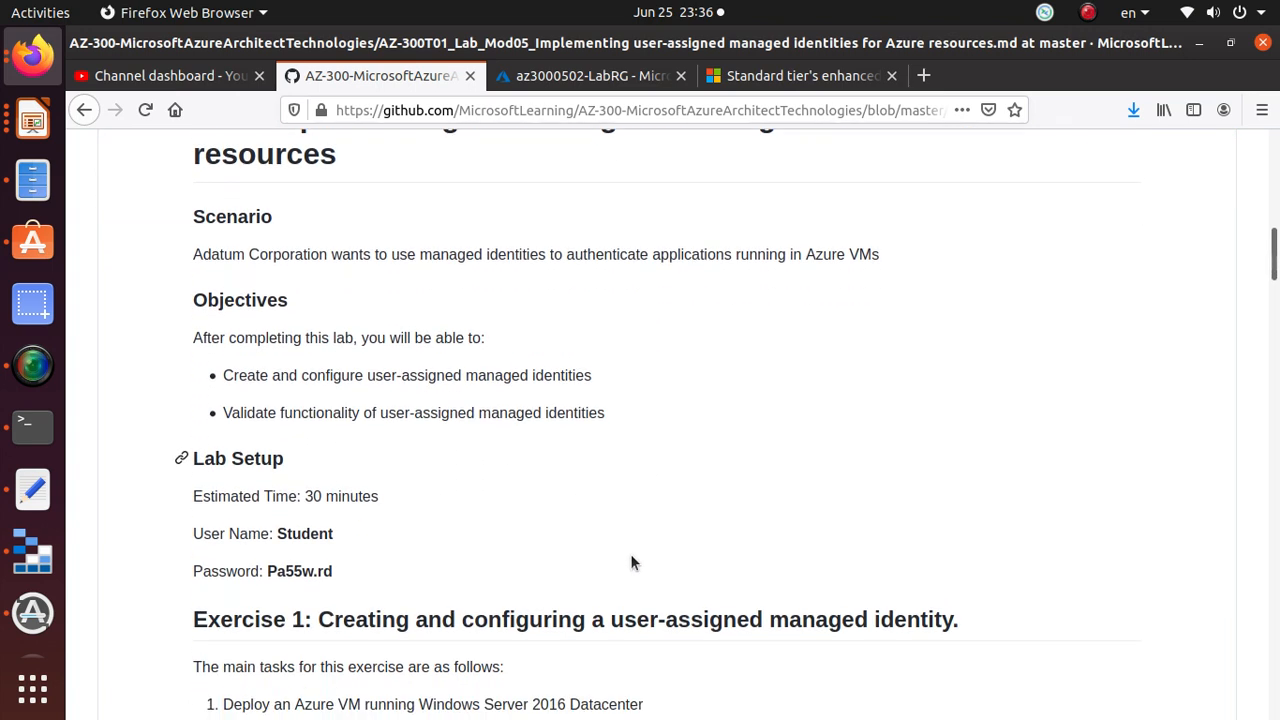
{"action": "triple_click", "coordinate": [416, 369]}
{"action": "left_click", "coordinate": [416, 369]}
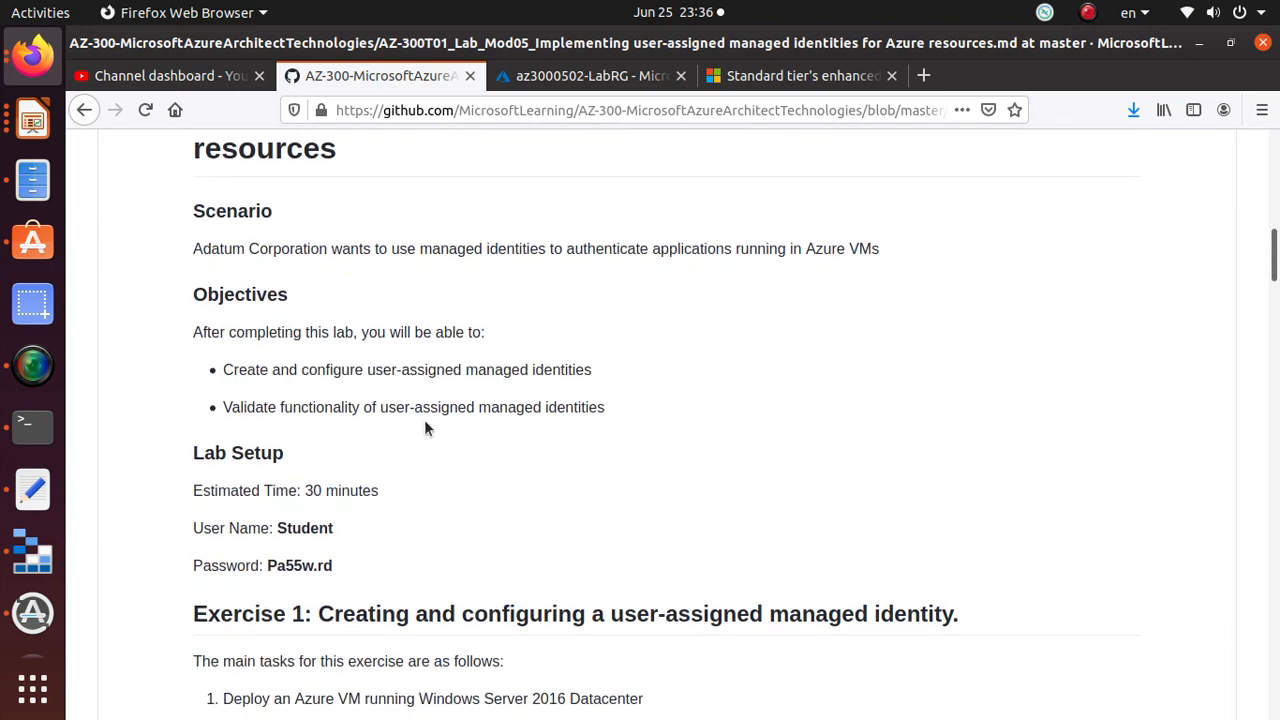
{"action": "triple_click", "coordinate": [429, 407]}
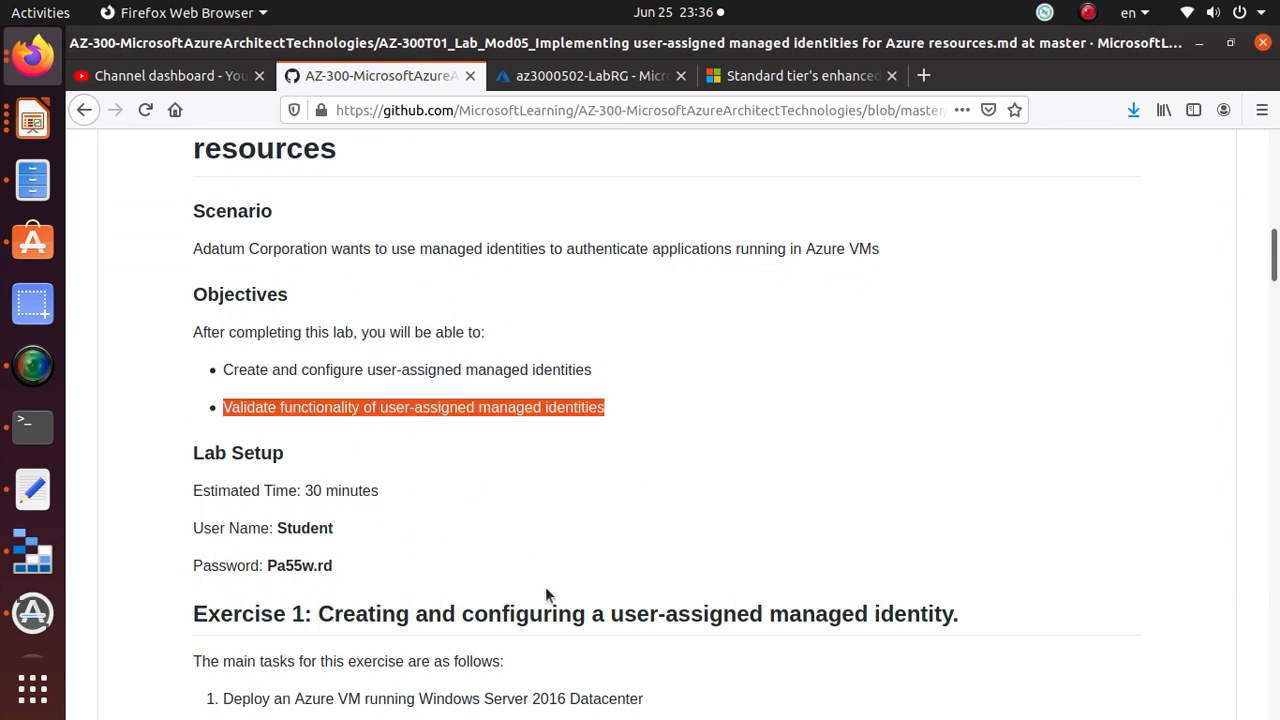
Copy the az group list command piped to az group delete for the az30005 resource groups from Exercise 3, Task 2.
{"action": "scroll", "coordinate": [545, 587], "scroll_direction": "down", "scroll_amount": 10}
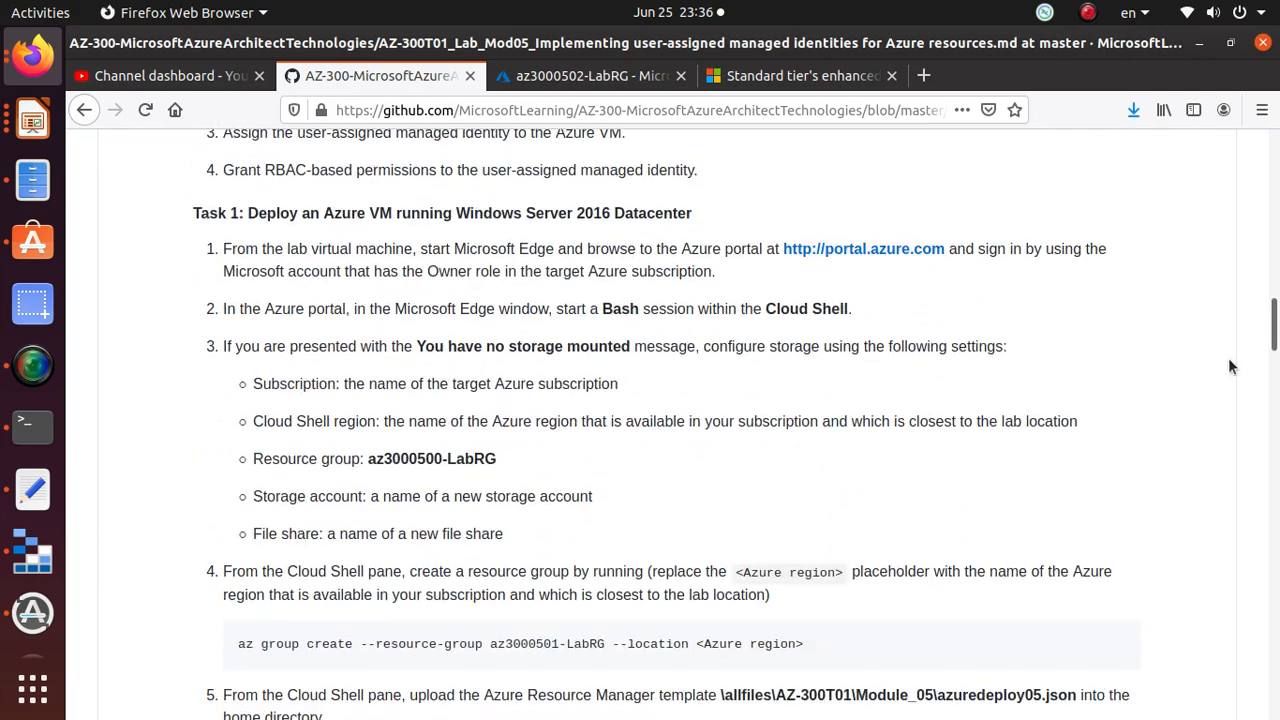
{"action": "left_click_drag", "start_coordinate": [1274, 315], "coordinate": [1275, 677]}
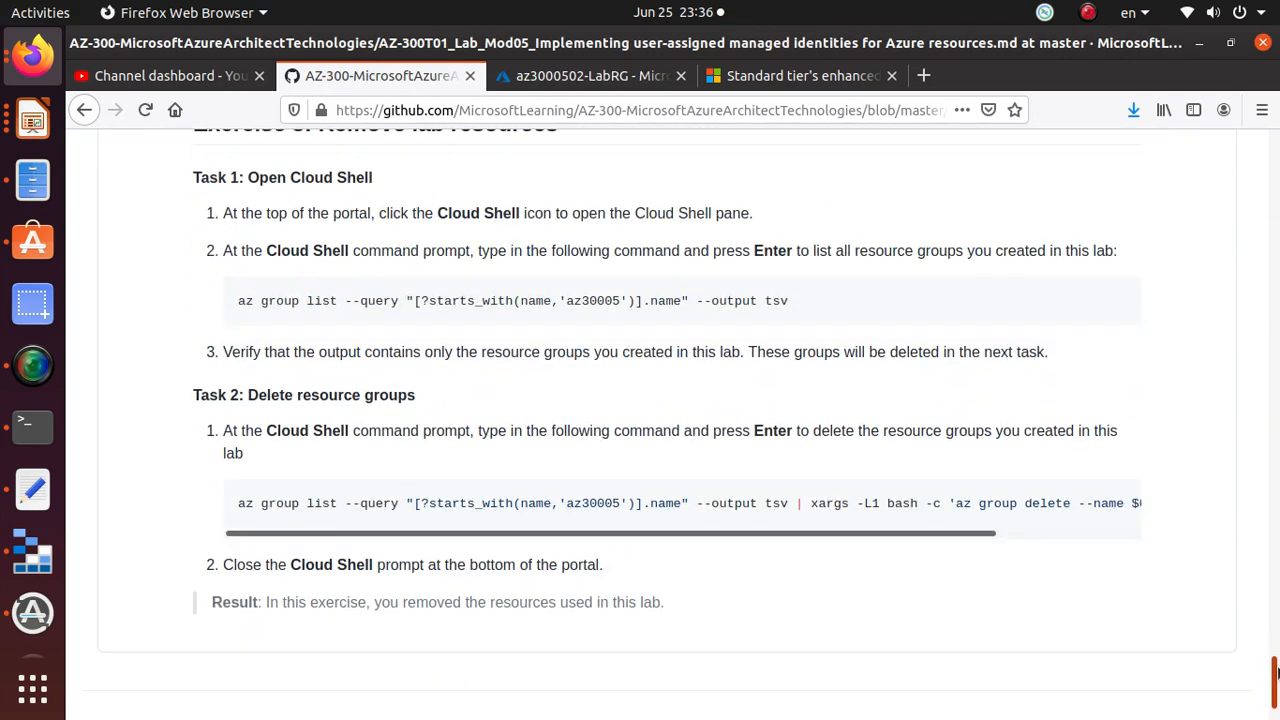
{"action": "triple_click", "coordinate": [520, 503]}
{"action": "right_click", "coordinate": [518, 502]}
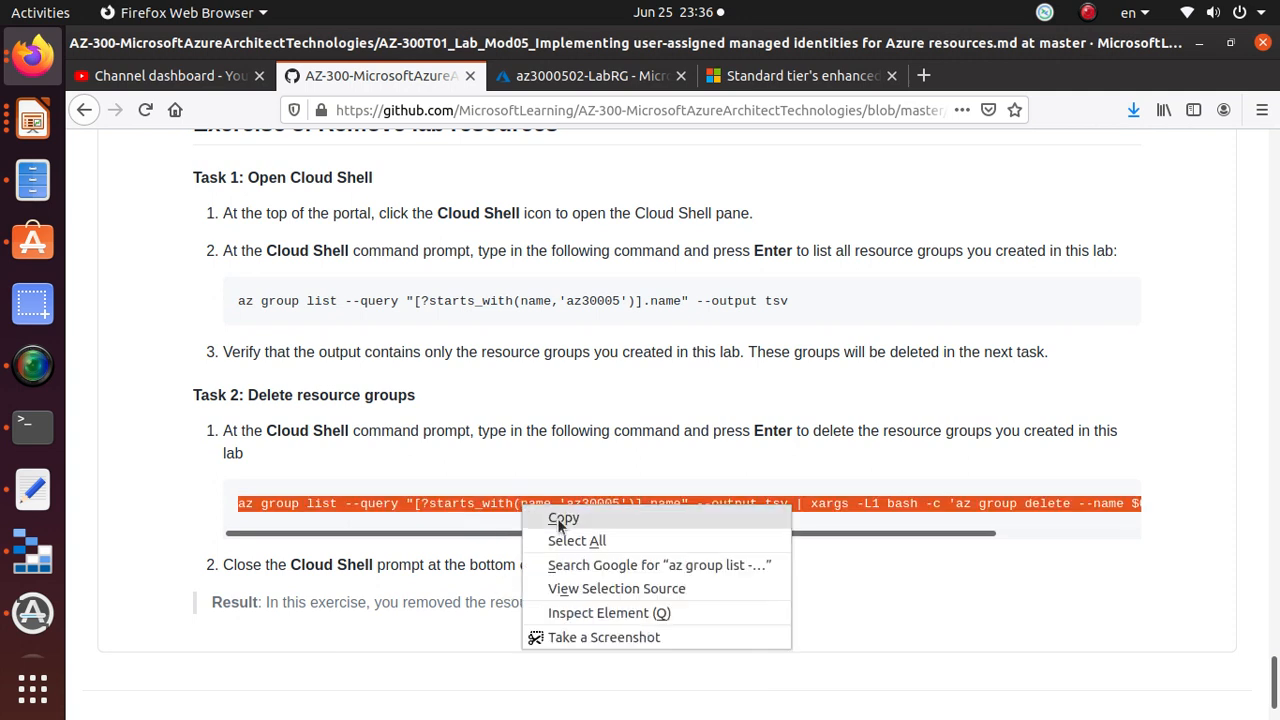
{"action": "left_click", "coordinate": [626, 516]}
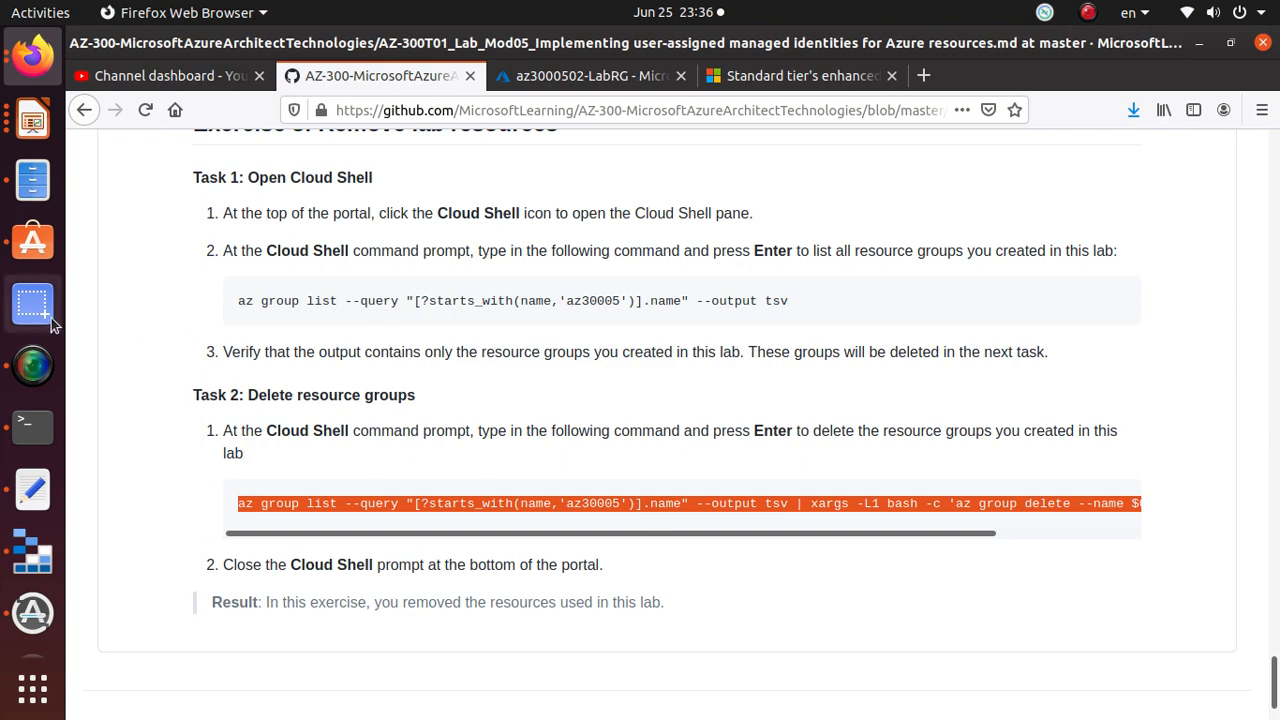
{"action": "left_click", "coordinate": [33, 365]}
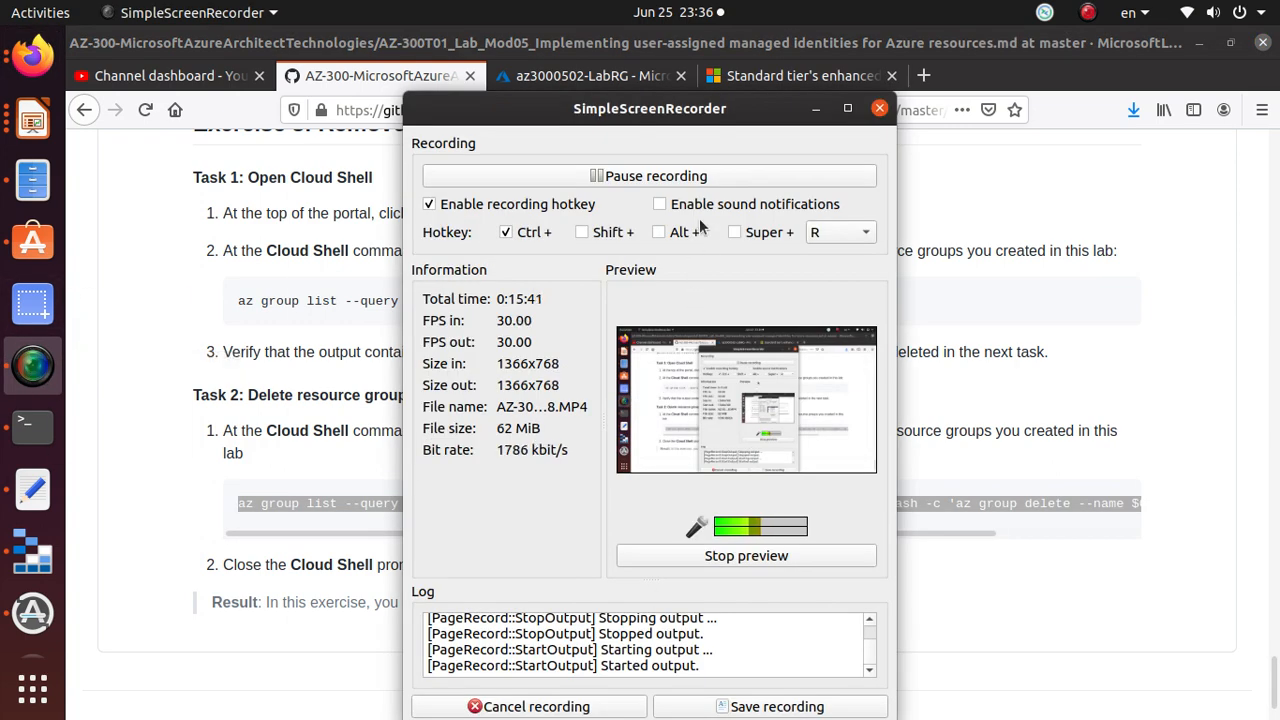